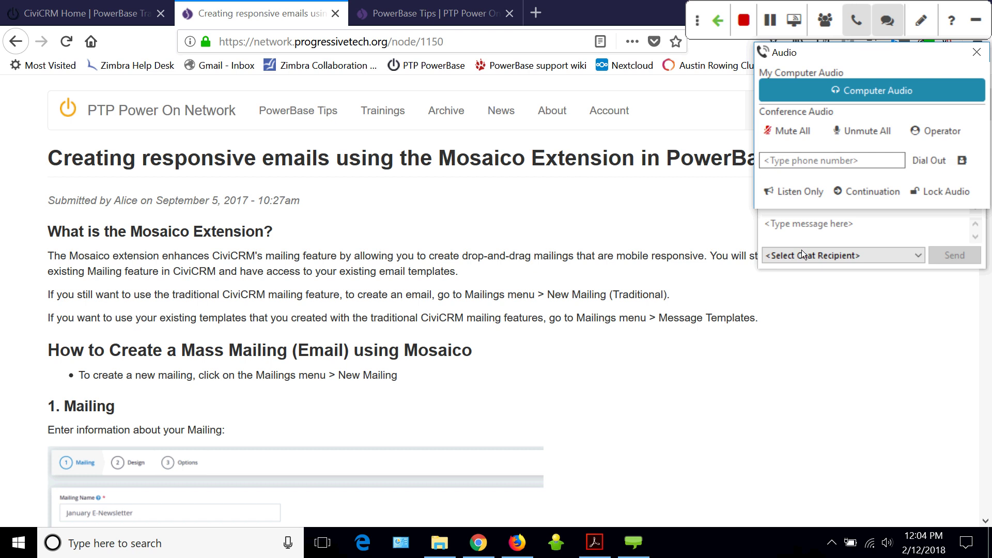
# Close the webinar's Audio panel and highlight the web address of the Mosaico extension article
pyautogui.click(976, 52)
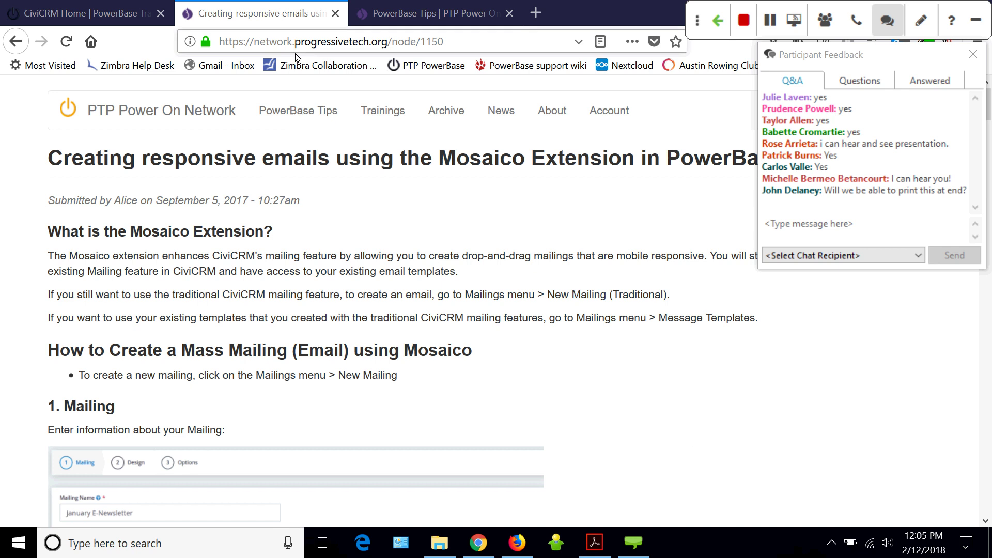
pyautogui.moveTo(293, 44); pyautogui.dragTo(286, 46)
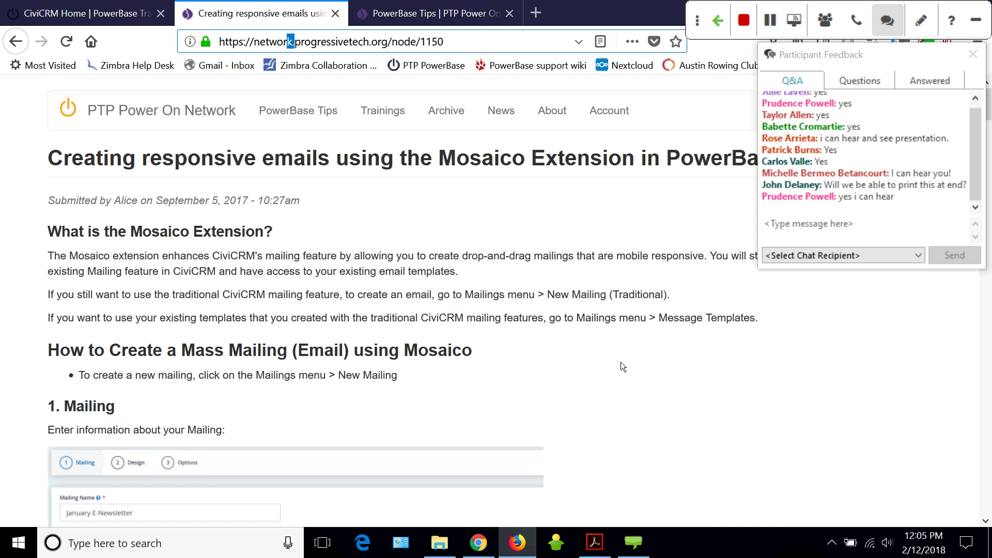
pyautogui.click(353, 41)
pyautogui.moveTo(458, 42); pyautogui.dragTo(221, 46)
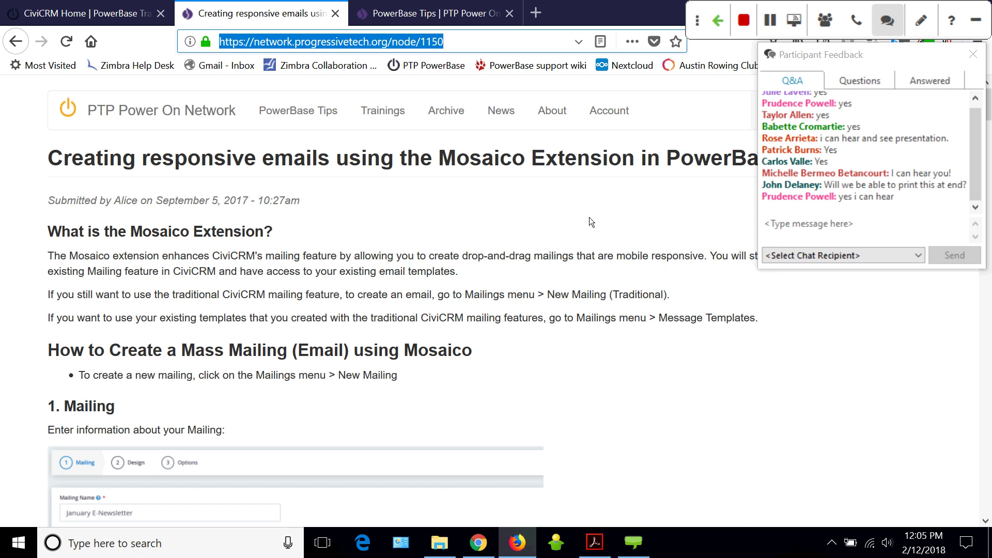
pyautogui.click(538, 219)
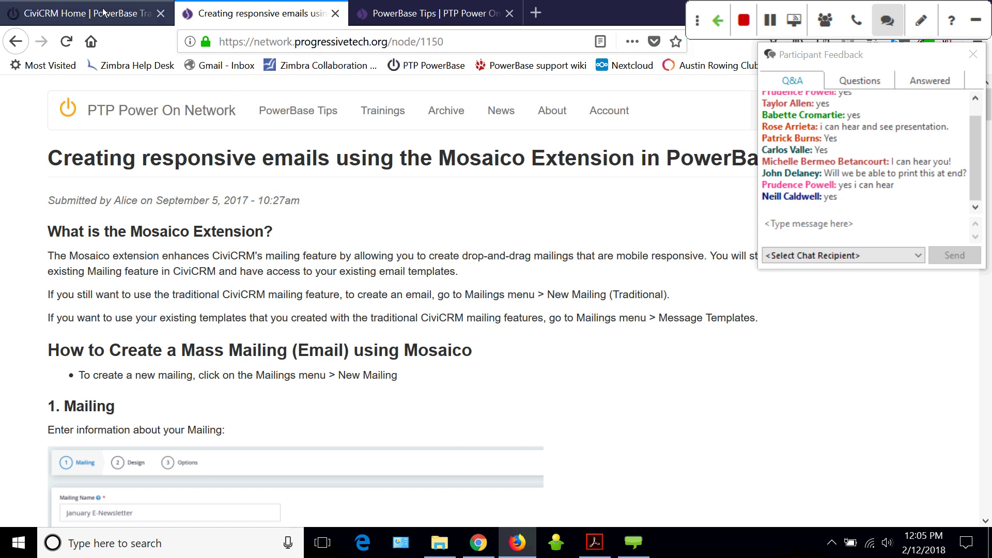
# Switch to the CiviCRM Home page of the training site and close the Participant Feedback panel
pyautogui.click(82, 12)
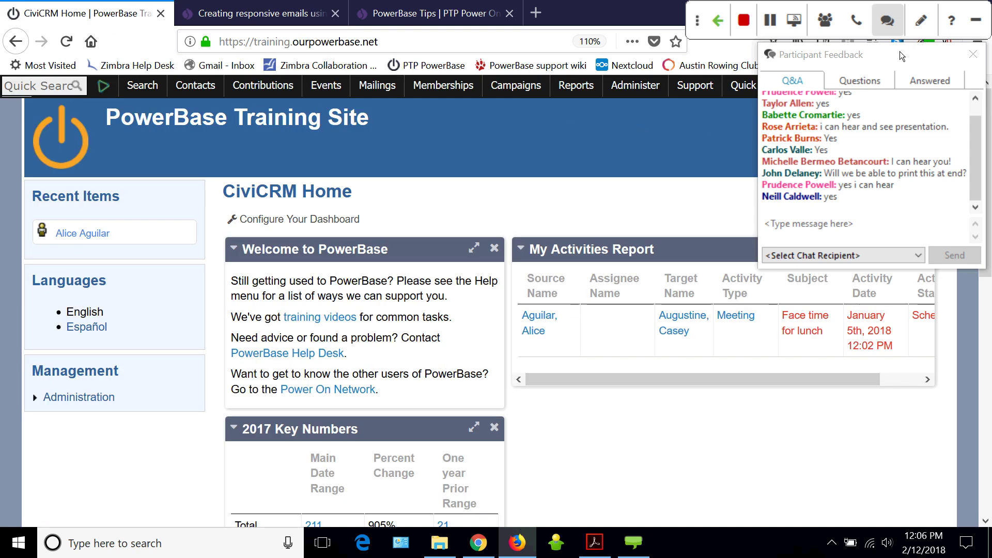
pyautogui.click(972, 56)
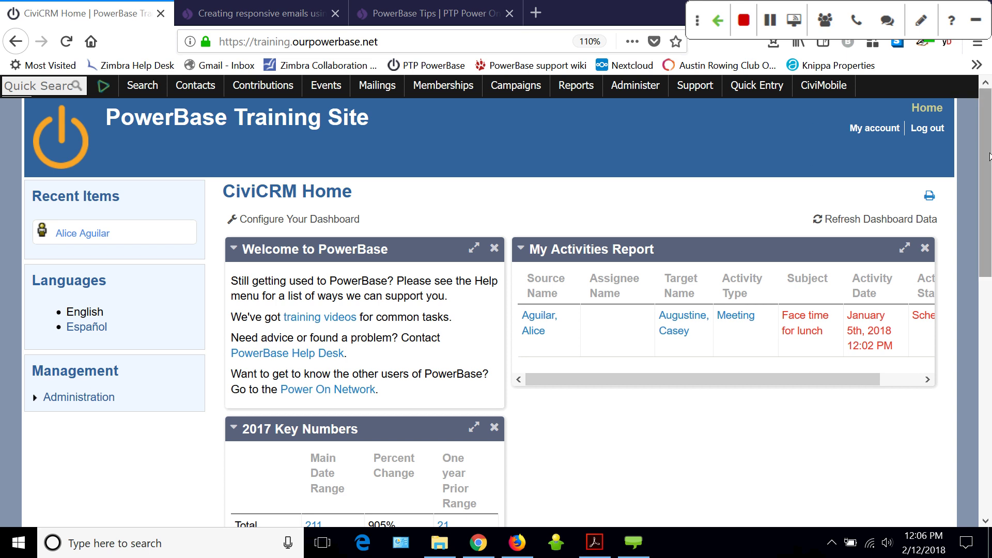
pyautogui.moveTo(991, 152); pyautogui.dragTo(991, 152)
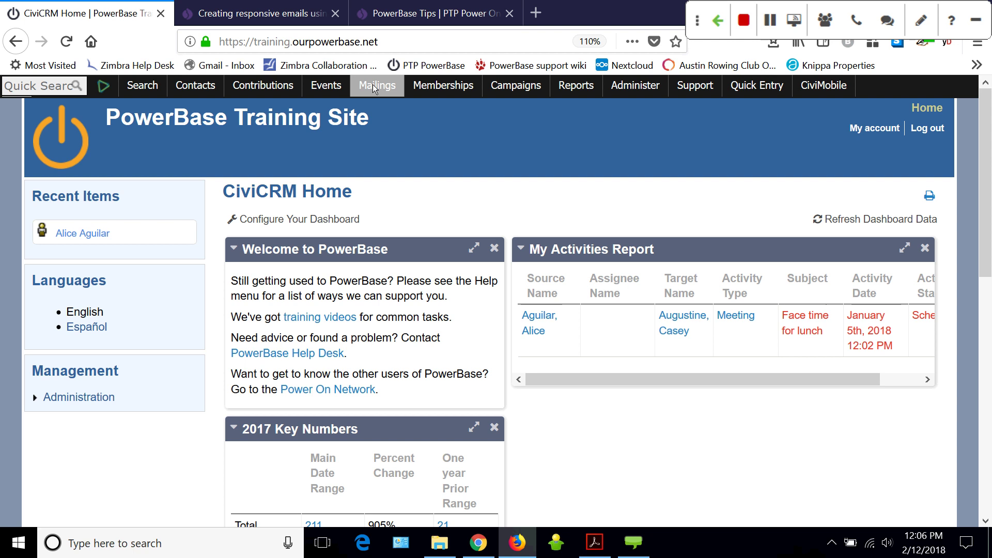
# Start a new mass mailing with the standard New Mailing form rather than the traditional one
pyautogui.click(374, 88)
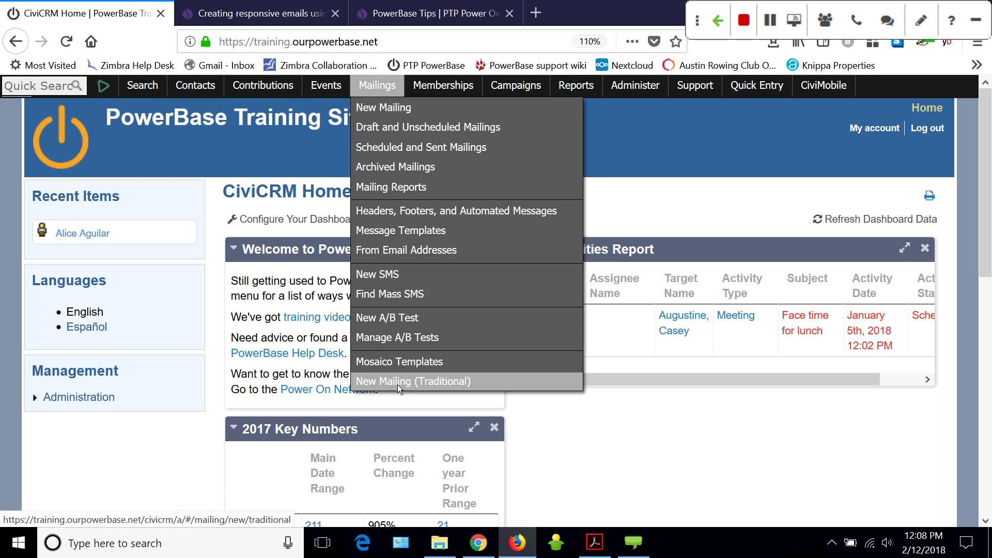
pyautogui.click(382, 108)
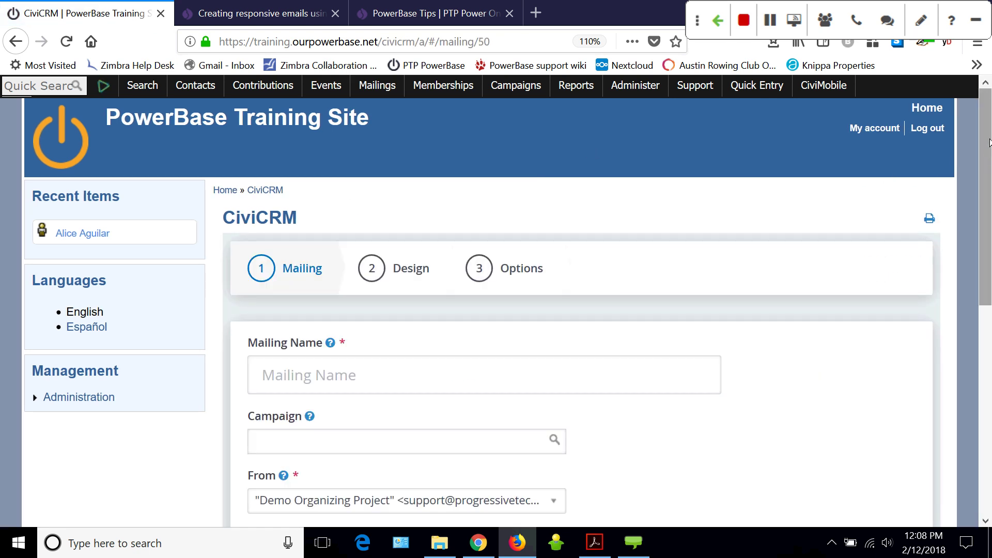
pyautogui.moveTo(987, 154); pyautogui.dragTo(990, 203)
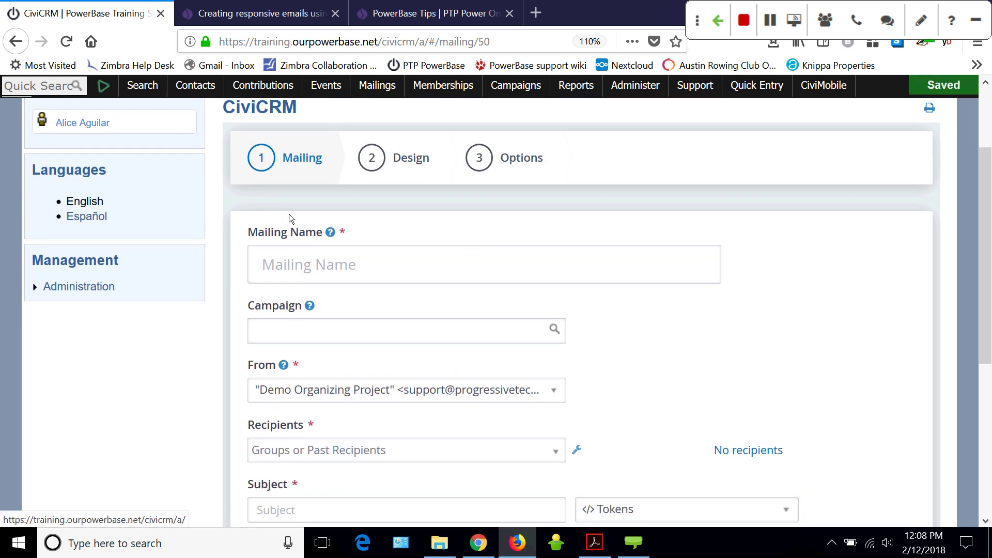
pyautogui.scroll(-1, 988, 197)
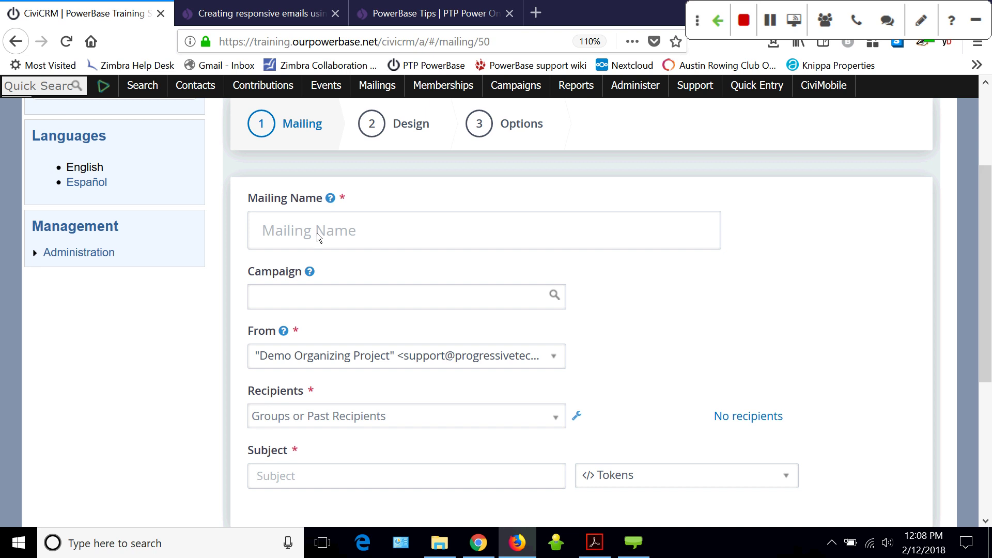
# Name the mailing "test email 1"
pyautogui.click(315, 232)
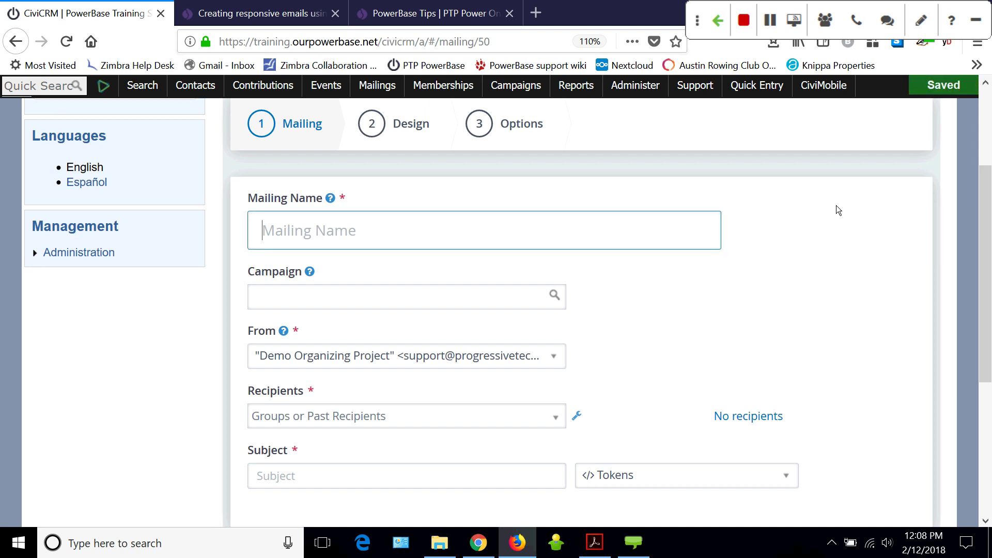
pyautogui.write('test')
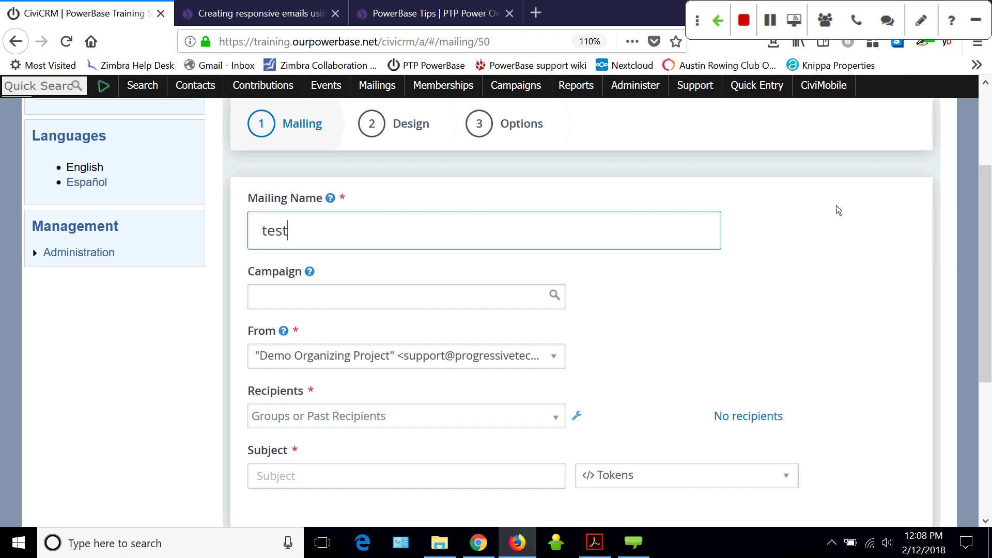
pyautogui.write(' emi')
pyautogui.press('BackSpace')
pyautogui.press('BackSpace')
pyautogui.write('mail 1')
# Assign the mailing to the Stop SB4 campaign and keep Demo Organizing Project as the sender
pyautogui.click(546, 293)
pyautogui.write('s')
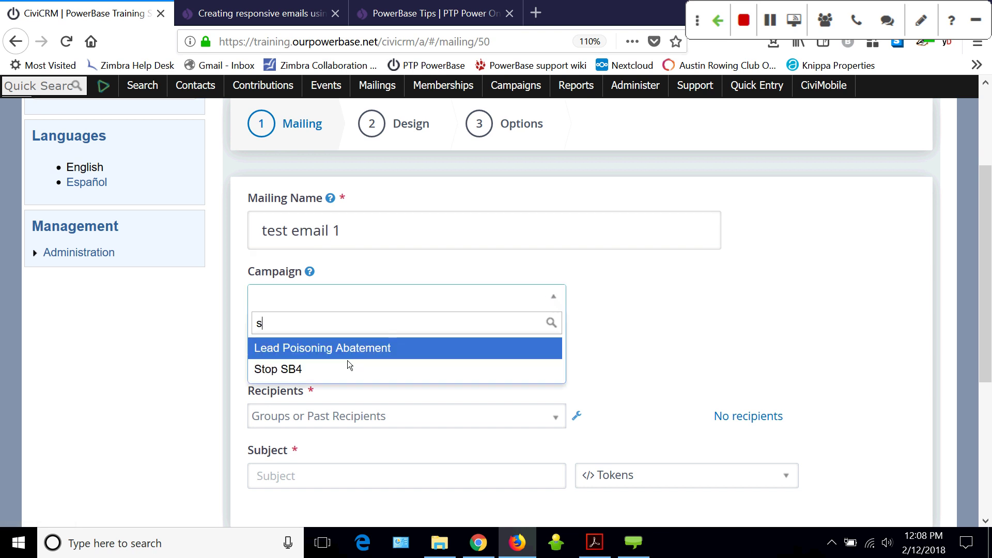
pyautogui.click(338, 368)
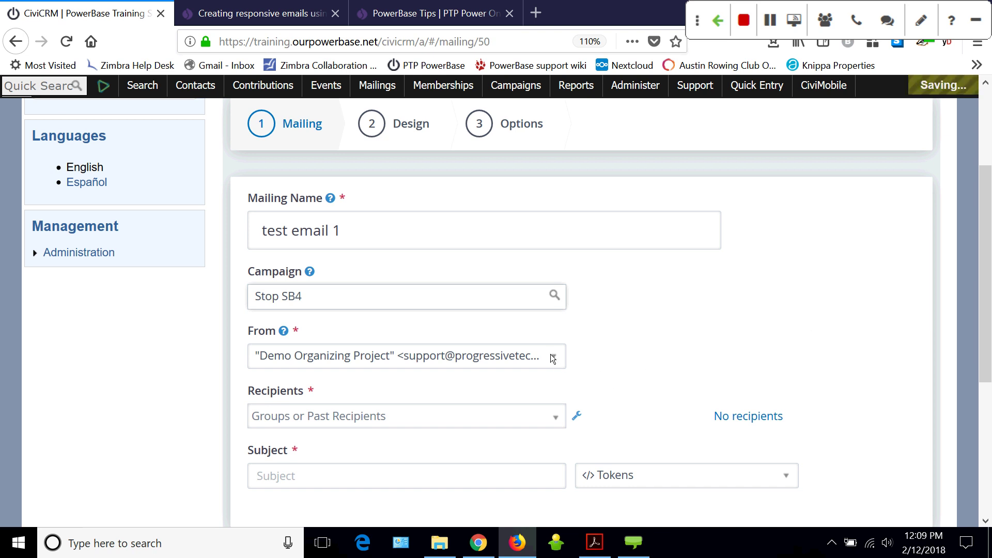
pyautogui.click(555, 359)
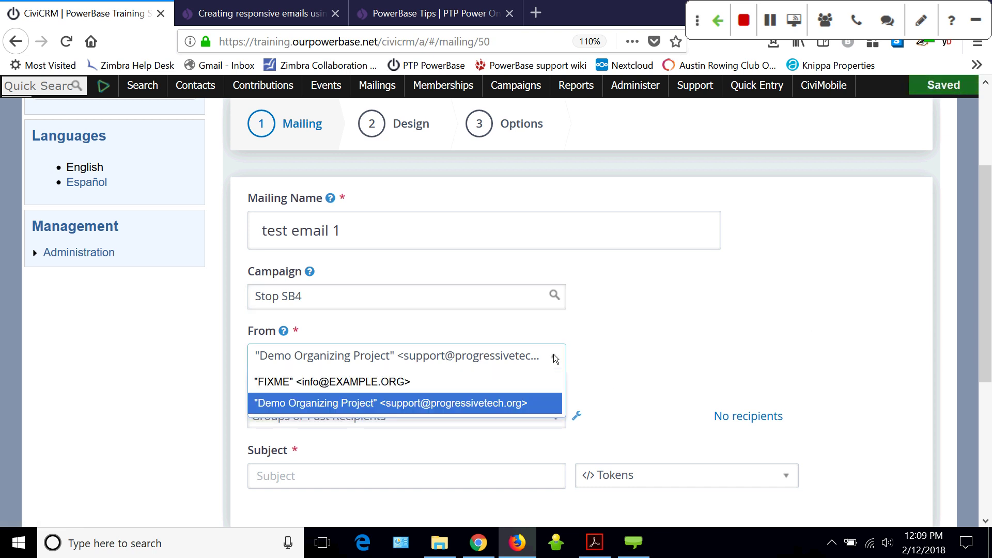
pyautogui.click(554, 358)
# Add the Kernersville Worker Rights list group as the mailing's recipients
pyautogui.scroll(-2, 826, 303)
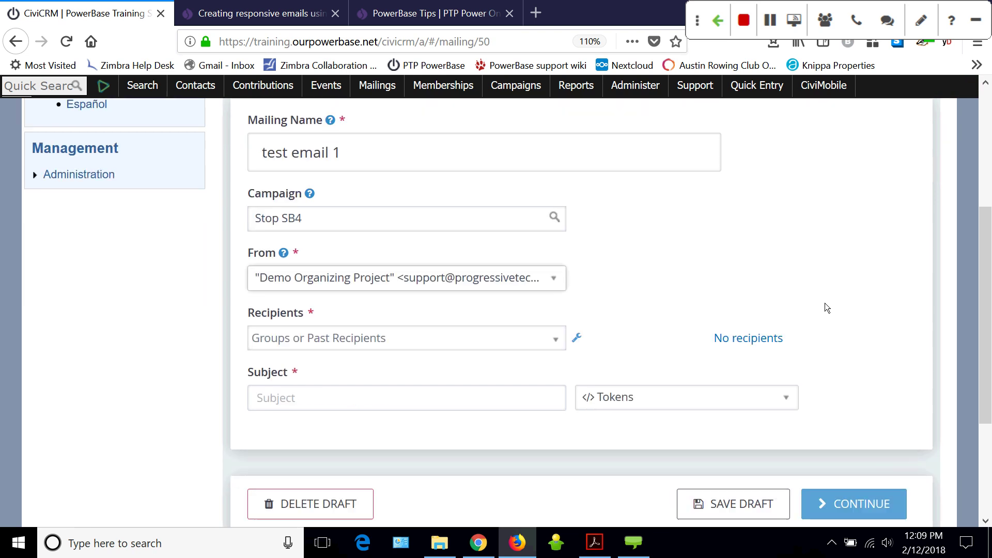
pyautogui.click(557, 325)
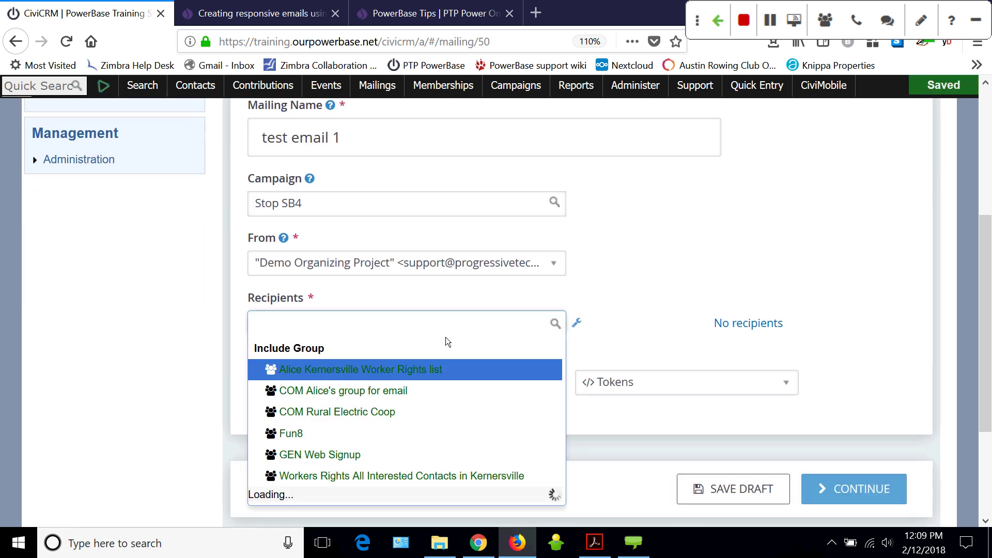
pyautogui.click(333, 371)
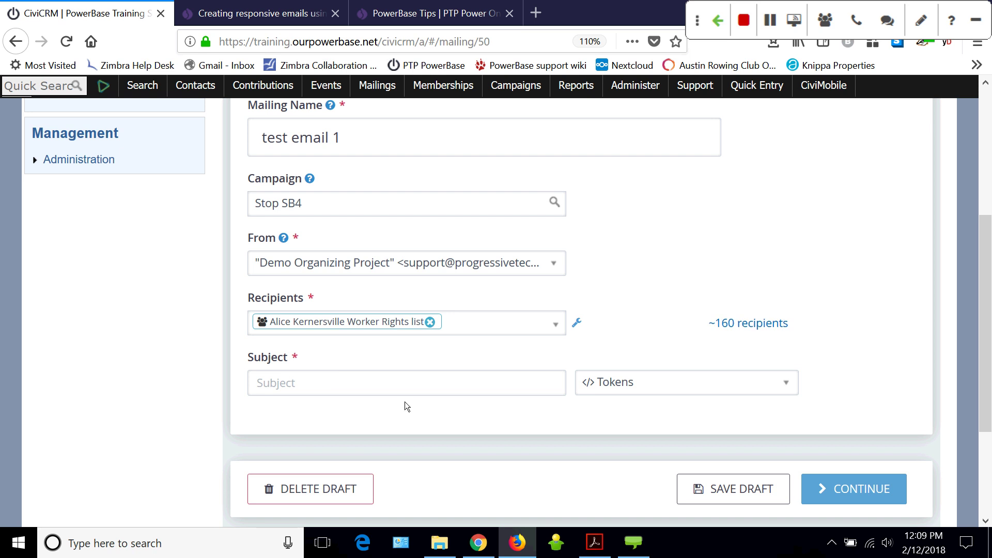
# Enter "Join in the streets!" as the mailing's subject
pyautogui.click(344, 383)
pyautogui.scroll(-1, 990, 351)
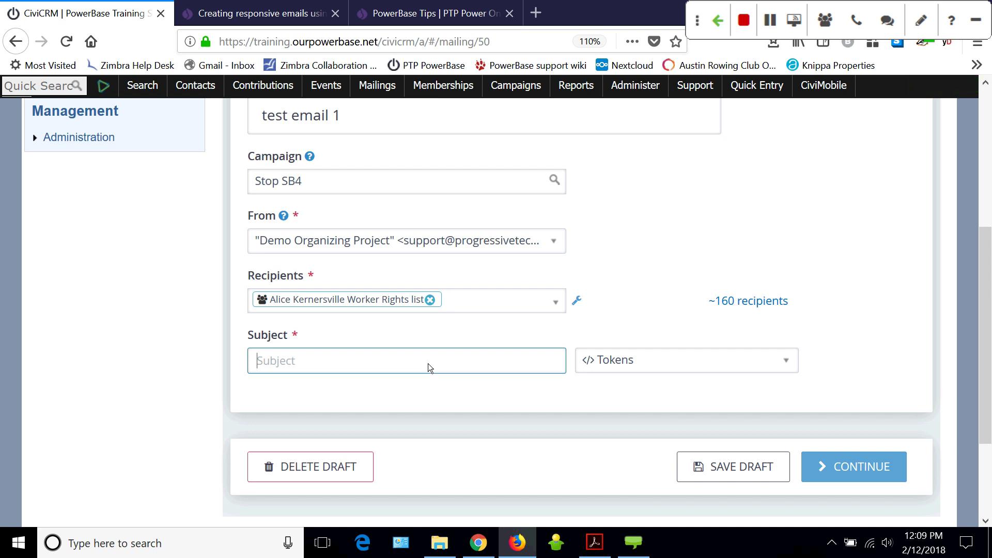
pyautogui.write('Join')
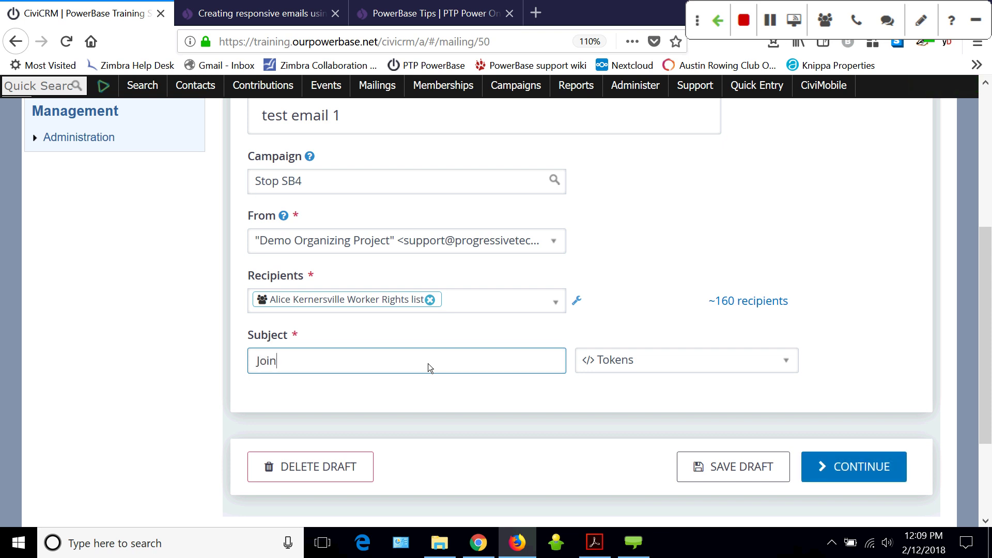
pyautogui.write(' in the streat')
pyautogui.press('BackSpace')
pyautogui.press('BackSpace')
pyautogui.write('eets!')
# Review the completed mailing details and continue to the Design stage
pyautogui.scroll(3, 841, 245)
pyautogui.scroll(3, 814, 251)
pyautogui.scroll(-2, 362, 271)
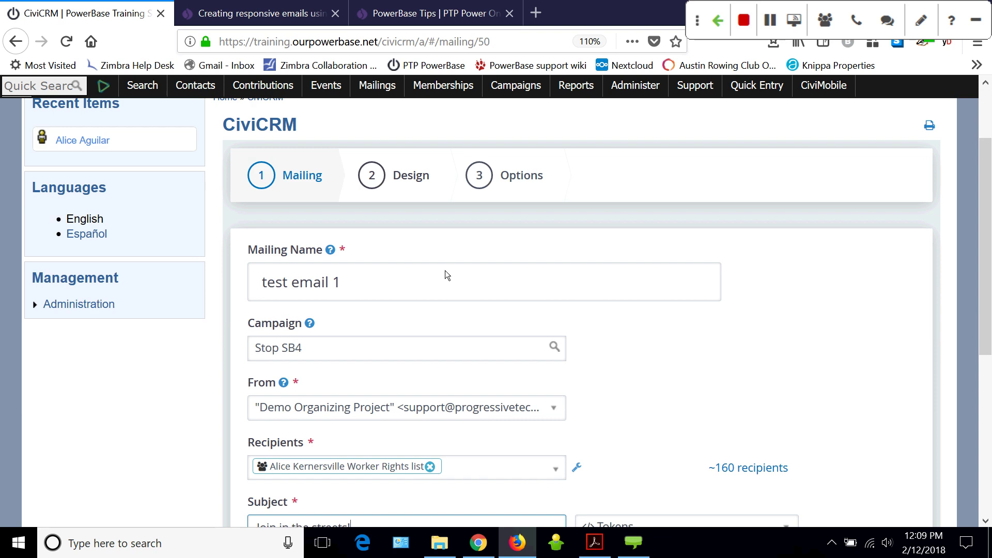
pyautogui.scroll(-3, 836, 309)
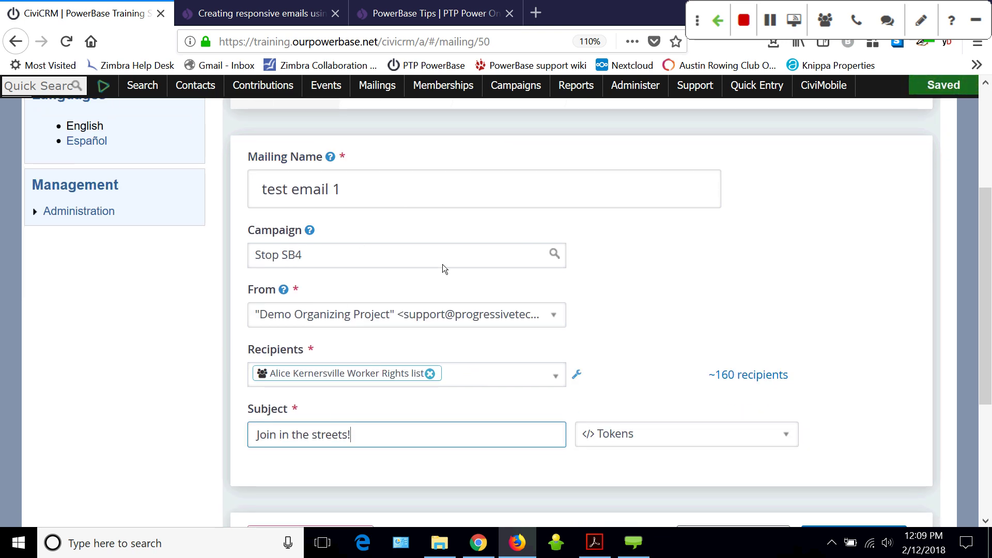
pyautogui.scroll(-3, 771, 312)
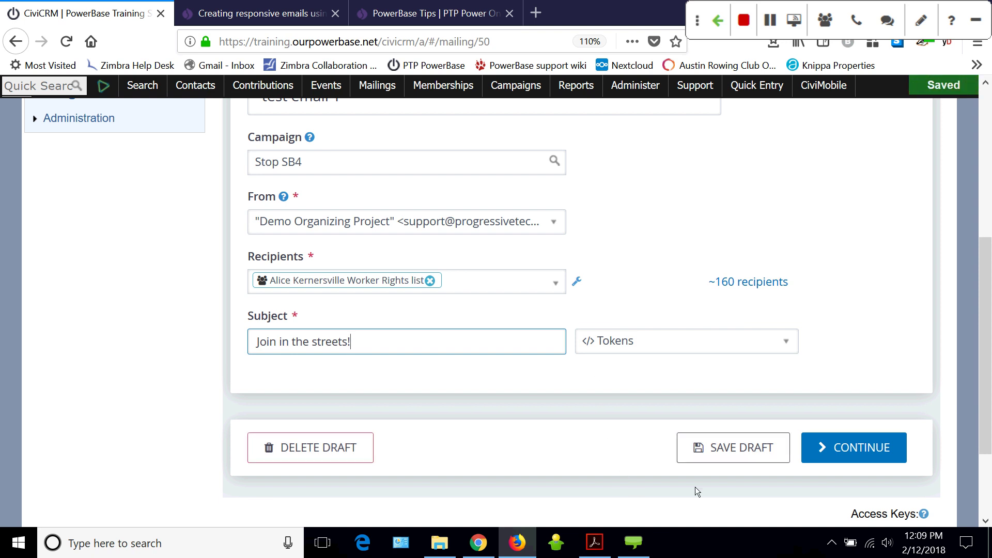
pyautogui.click(862, 457)
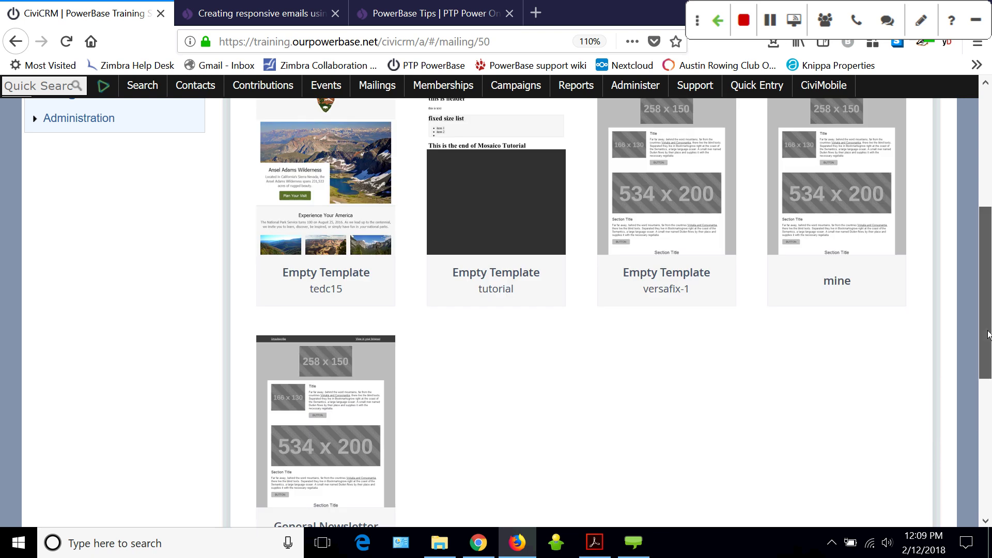
# Look over the available templates and select the versafix-1 empty template for the email design
pyautogui.moveTo(988, 335); pyautogui.dragTo(989, 266)
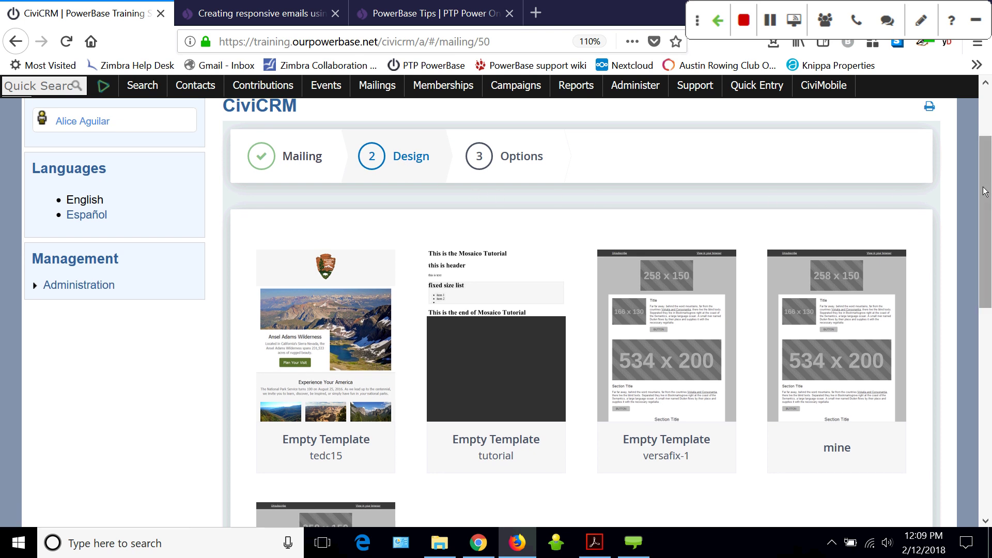
pyautogui.moveTo(987, 192); pyautogui.dragTo(989, 286)
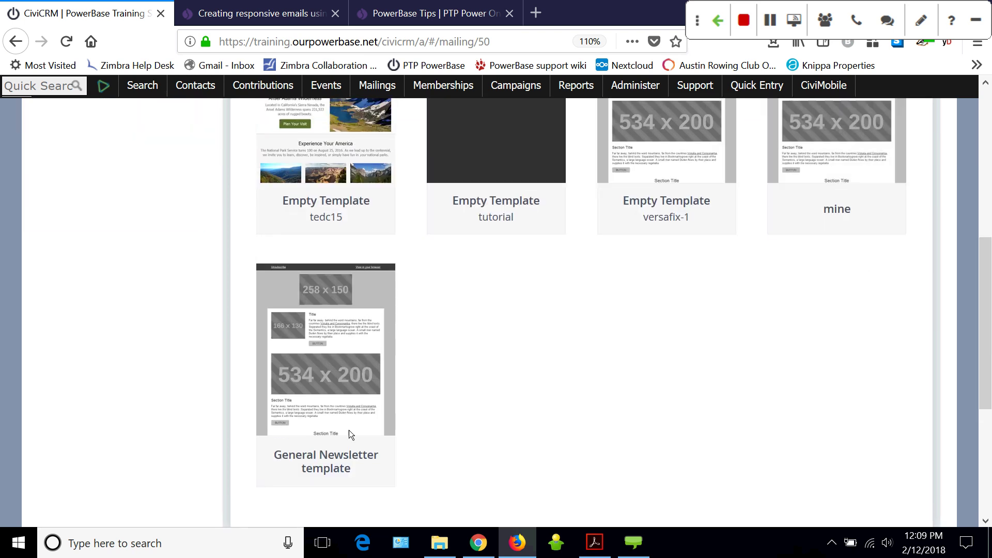
pyautogui.moveTo(991, 356); pyautogui.dragTo(989, 294)
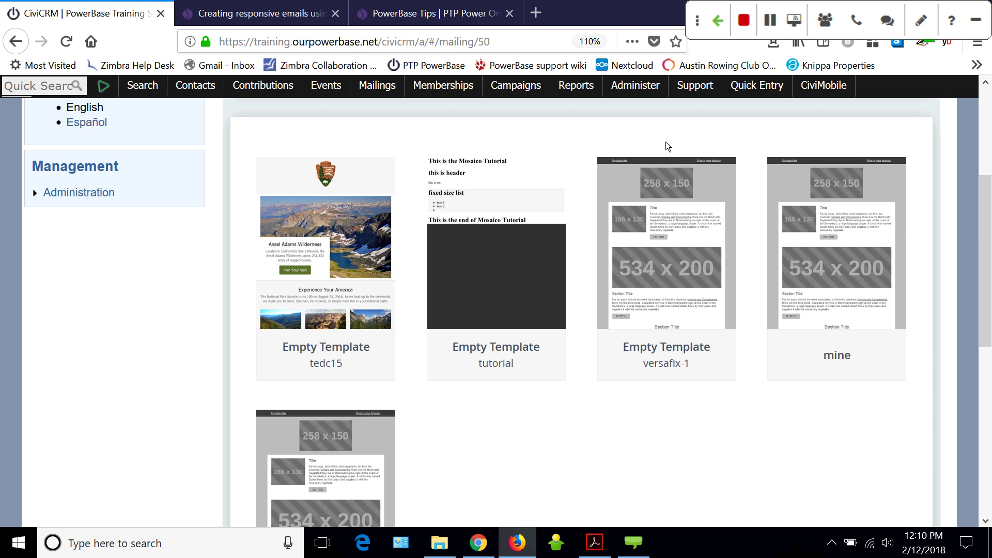
pyautogui.moveTo(667, 165)
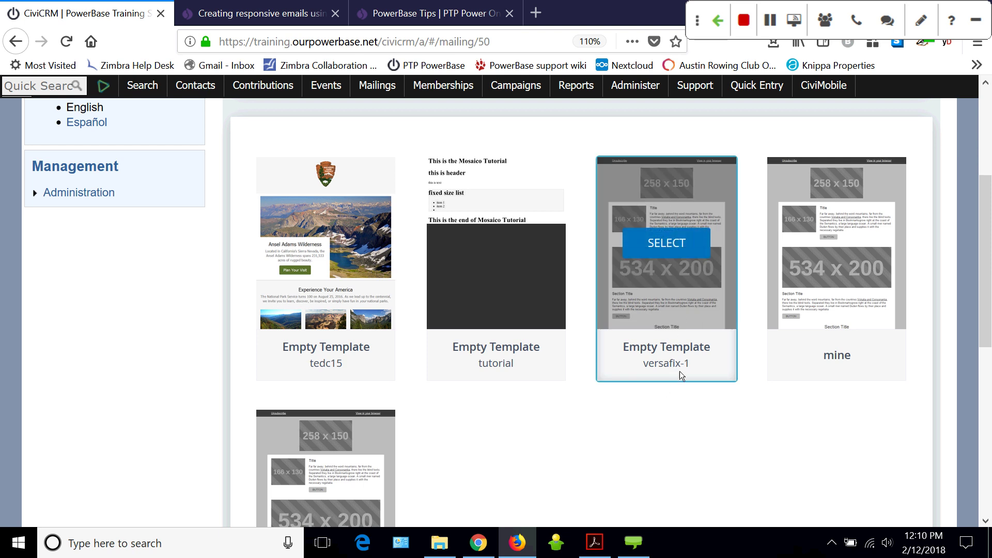
pyautogui.click(668, 245)
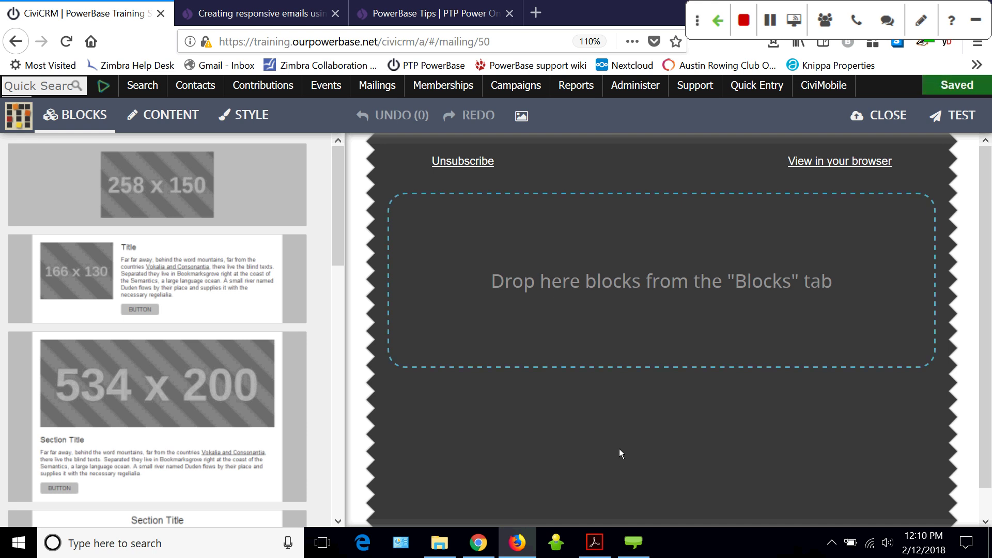
# Look through the content blocks available for building the email, including the image-only and image-with-text layouts
pyautogui.moveTo(207, 454)
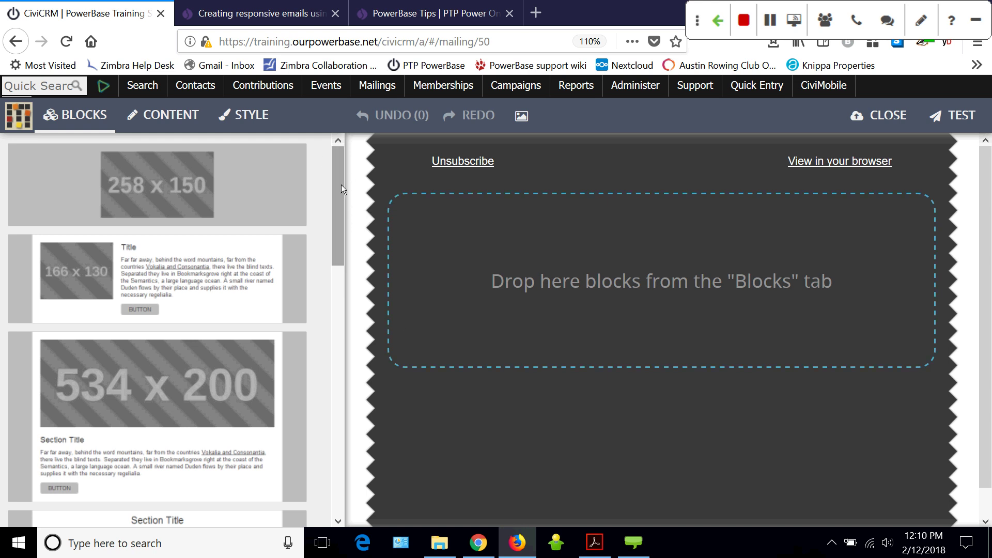
pyautogui.moveTo(341, 184); pyautogui.dragTo(212, 343)
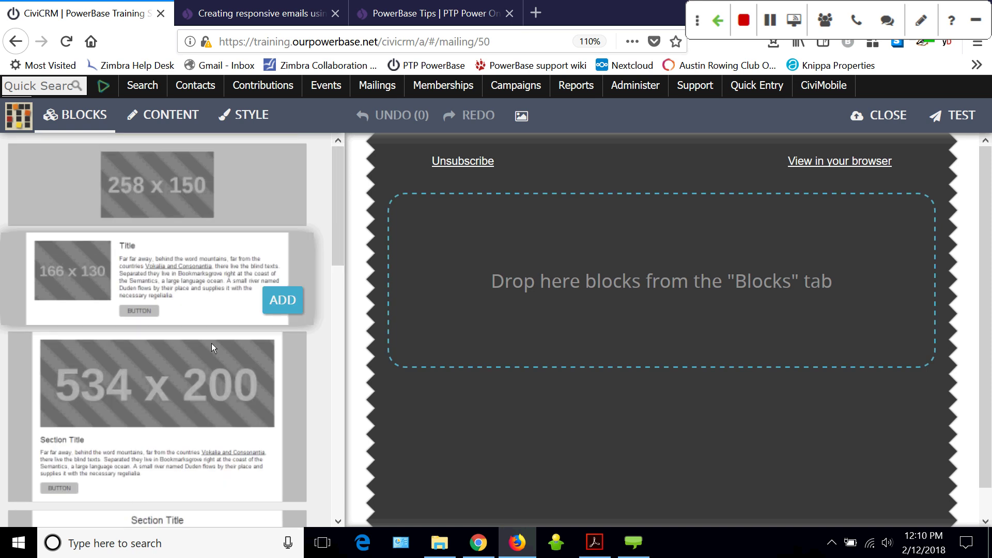
pyautogui.moveTo(340, 220); pyautogui.dragTo(341, 455)
pyautogui.moveTo(364, 417); pyautogui.dragTo(390, 190)
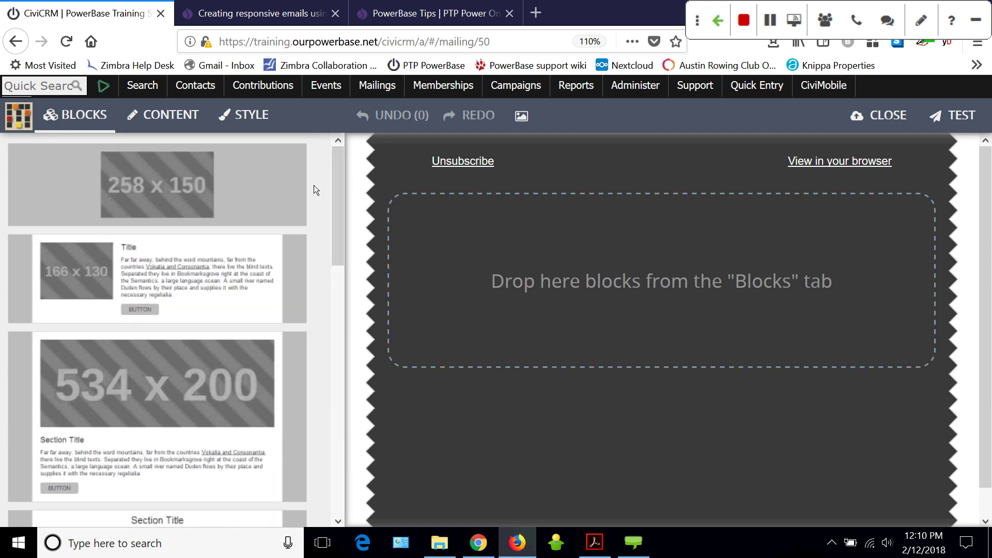
pyautogui.moveTo(188, 206)
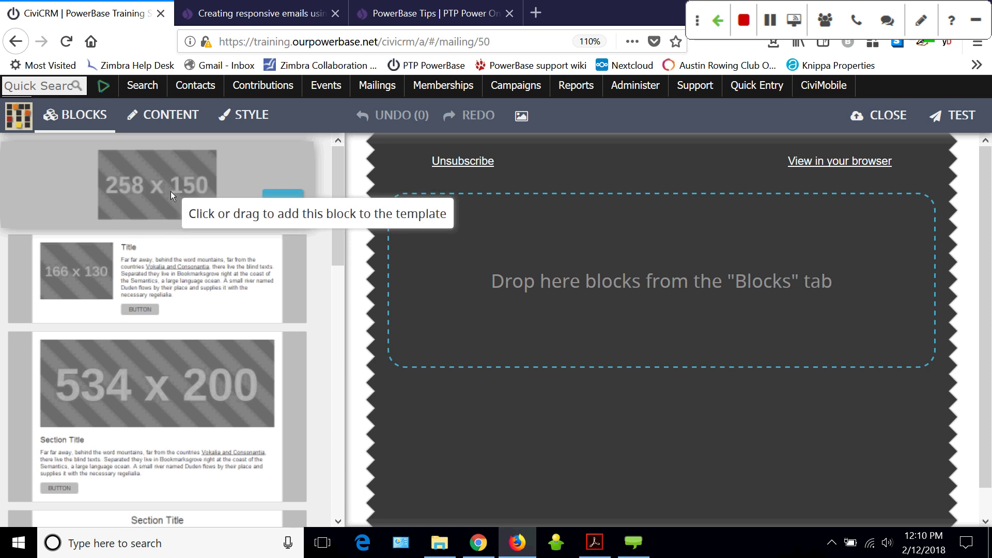
pyautogui.moveTo(206, 284)
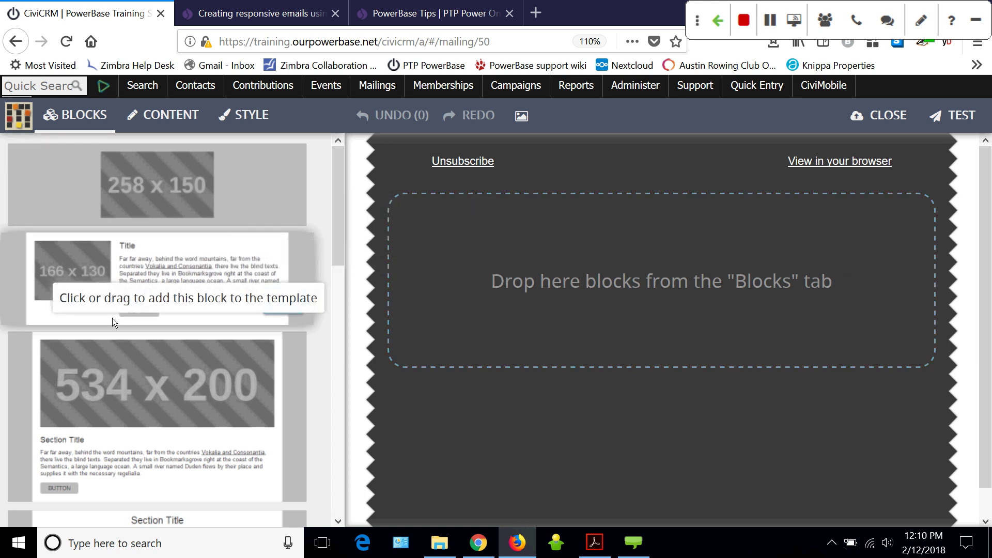
# Look through the remaining content blocks, from the text and multi-column layouts to the button, image-only and social footer blocks
pyautogui.moveTo(337, 259); pyautogui.dragTo(334, 336)
pyautogui.moveTo(193, 210)
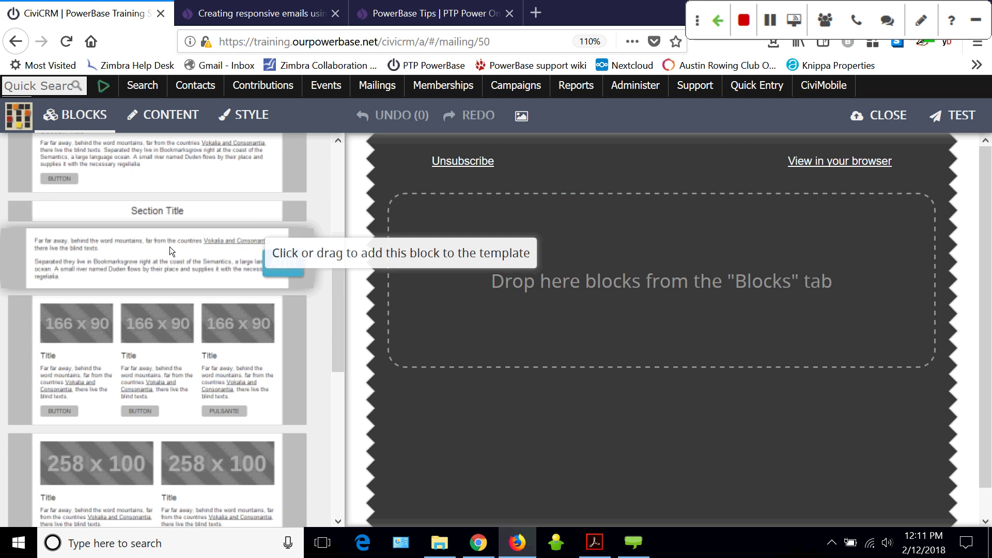
pyautogui.moveTo(169, 247); pyautogui.dragTo(233, 311)
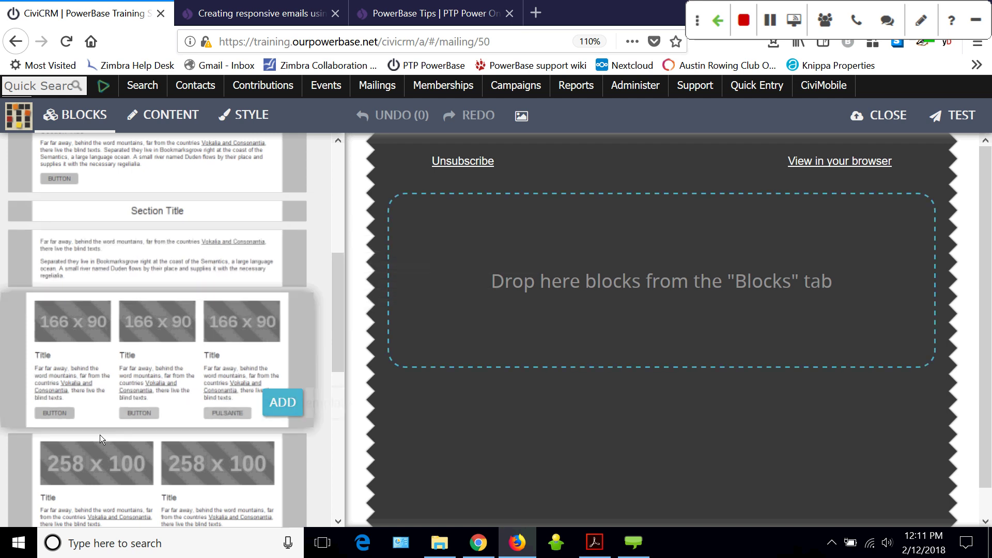
pyautogui.moveTo(335, 345); pyautogui.dragTo(334, 388)
pyautogui.moveTo(91, 283)
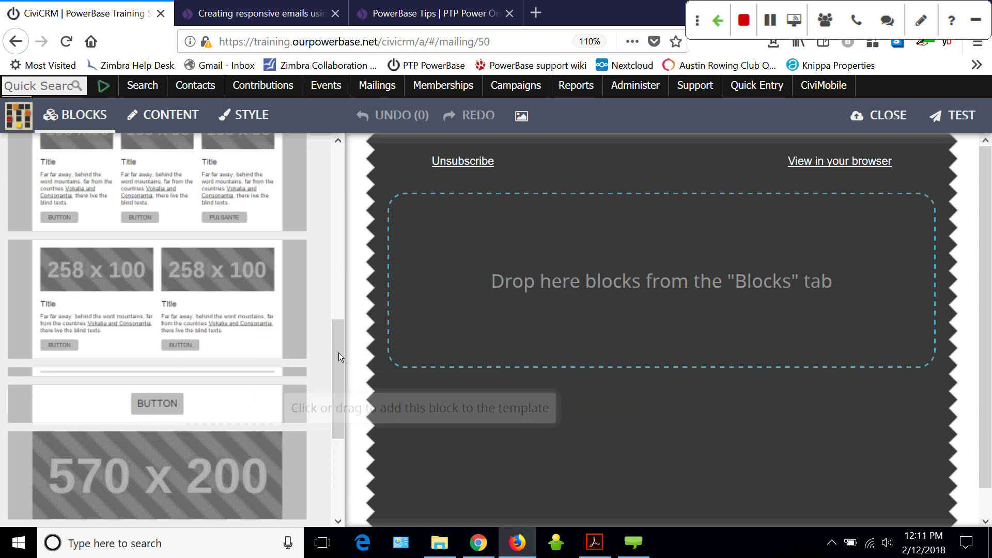
pyautogui.moveTo(336, 362); pyautogui.dragTo(271, 438)
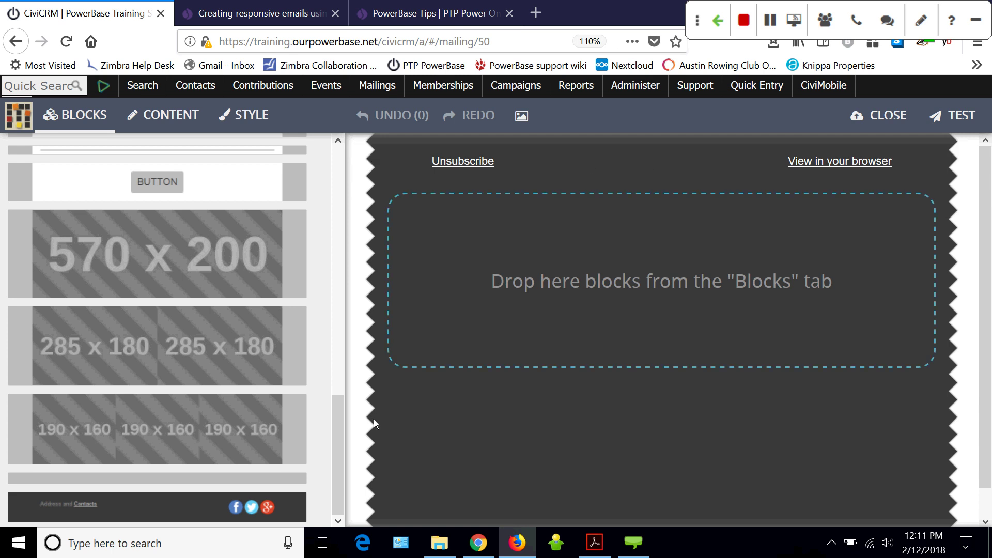
pyautogui.moveTo(340, 478); pyautogui.dragTo(124, 209)
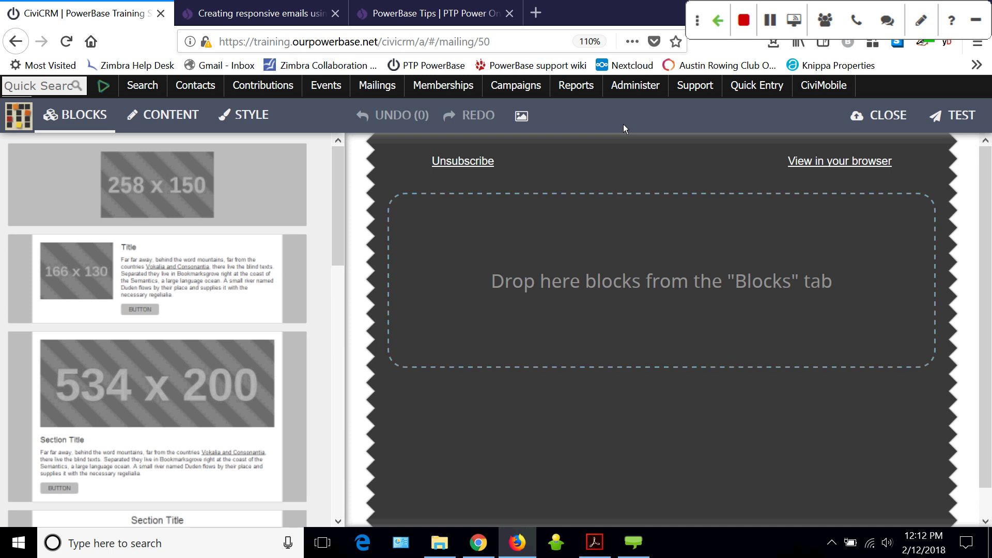
pyautogui.scroll(-1, 990, 205)
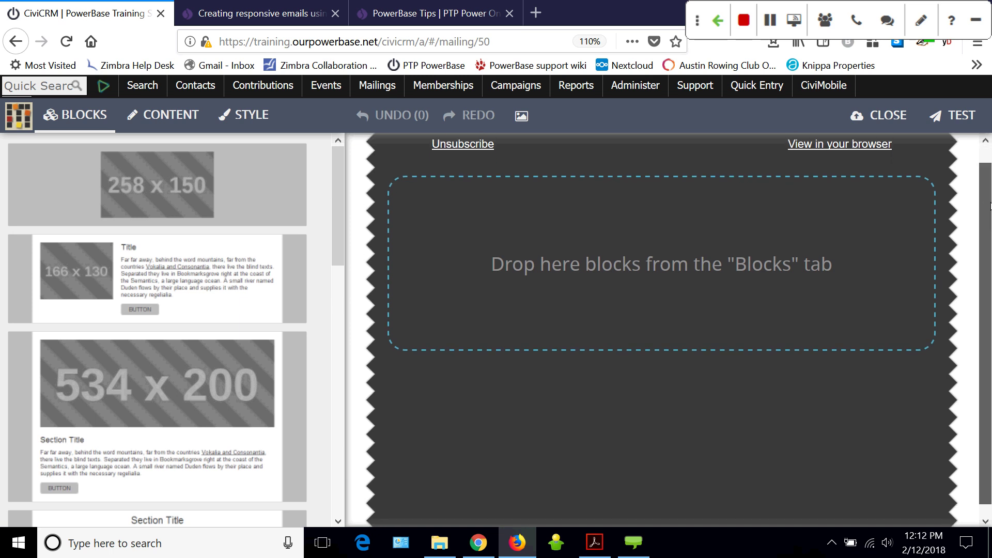
pyautogui.scroll(1, 990, 205)
pyautogui.scroll(-1, 336, 220)
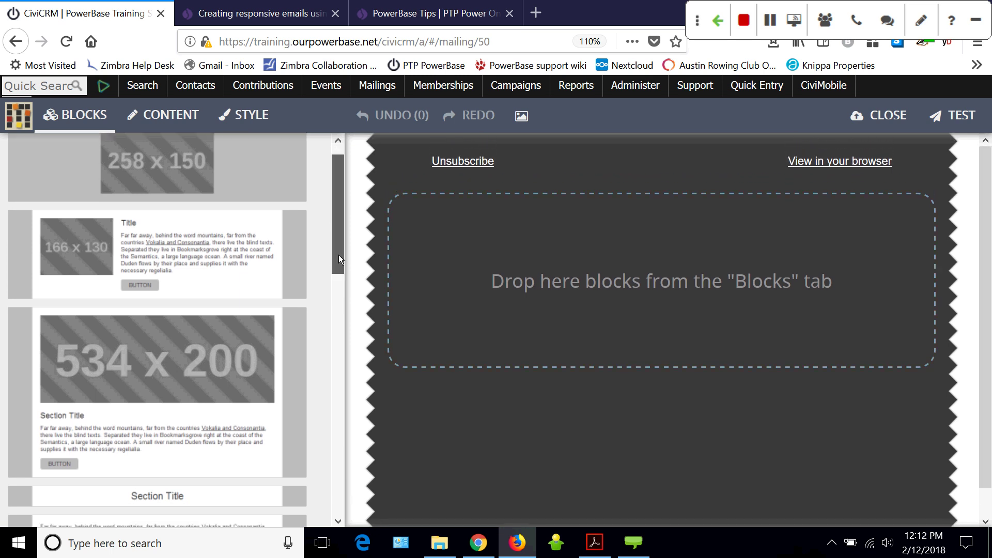
# Add the 570 x 200 full-width image block to the empty email template
pyautogui.scroll(-15, 339, 255)
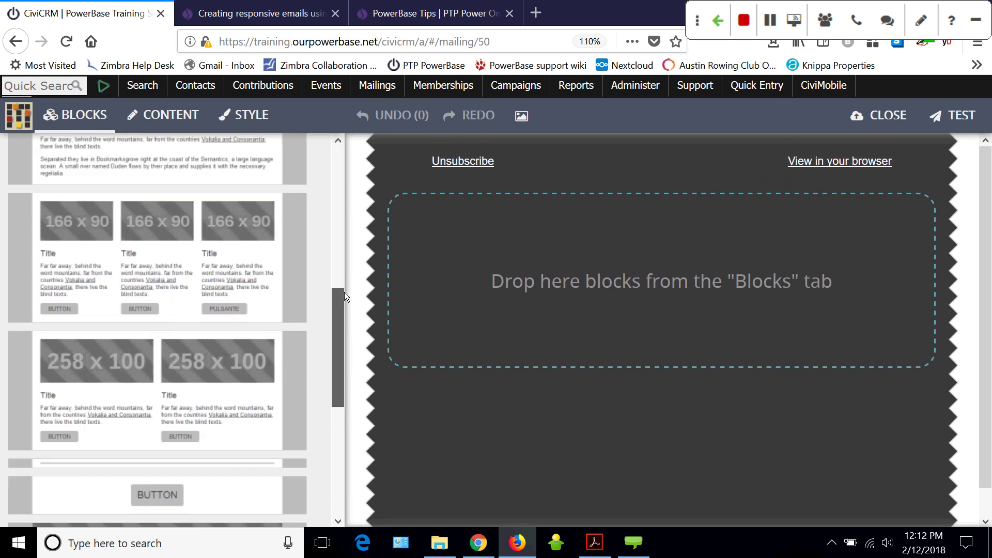
pyautogui.moveTo(344, 293); pyautogui.dragTo(346, 325)
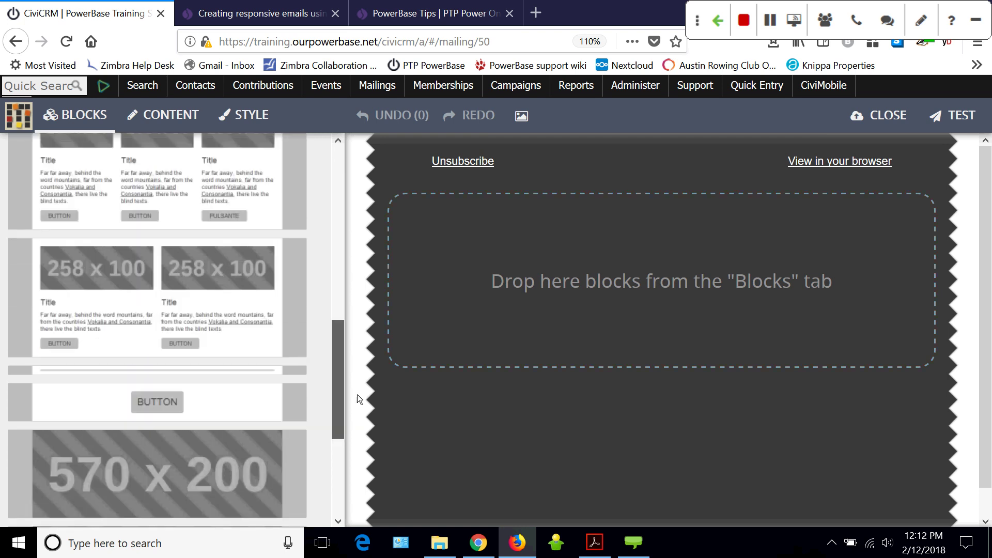
pyautogui.moveTo(358, 395); pyautogui.dragTo(360, 448)
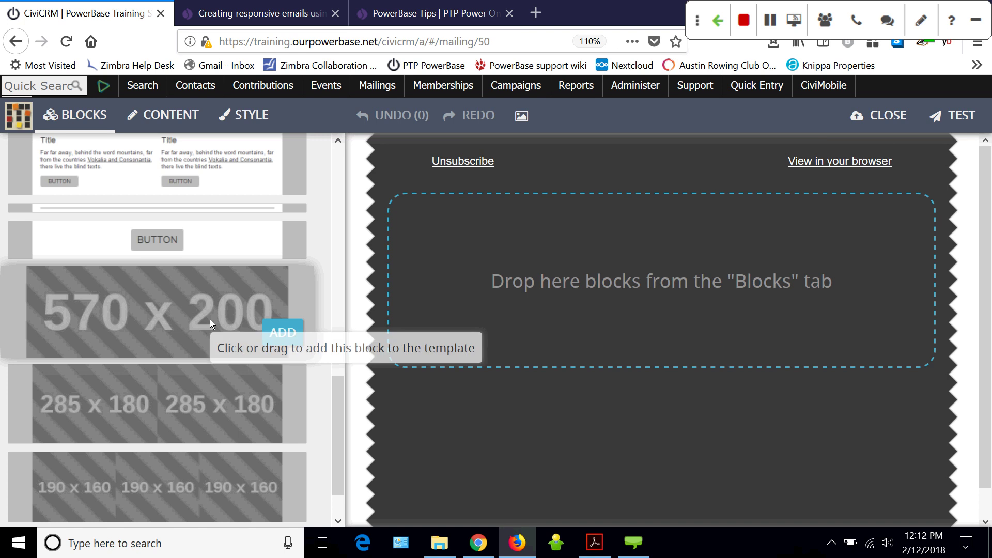
pyautogui.click(278, 325)
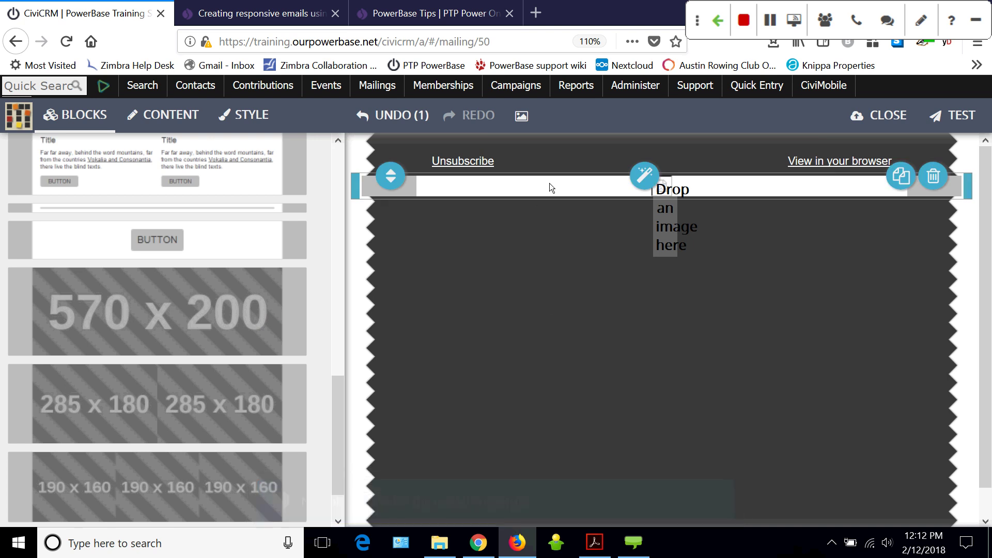
# Add the block with a 166 x 130 image beside a title, text and button below the full-width image block
pyautogui.moveTo(333, 423); pyautogui.dragTo(503, 191)
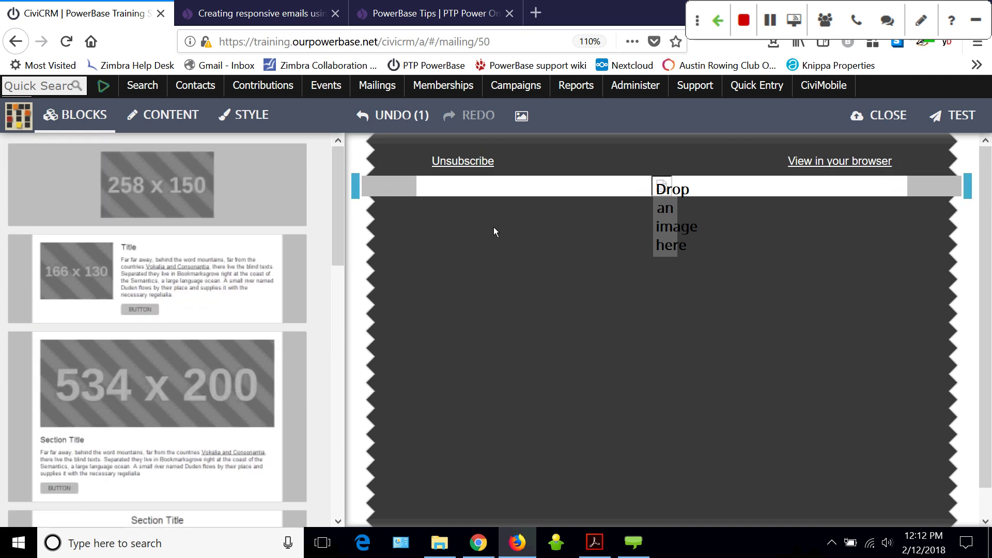
pyautogui.moveTo(237, 295)
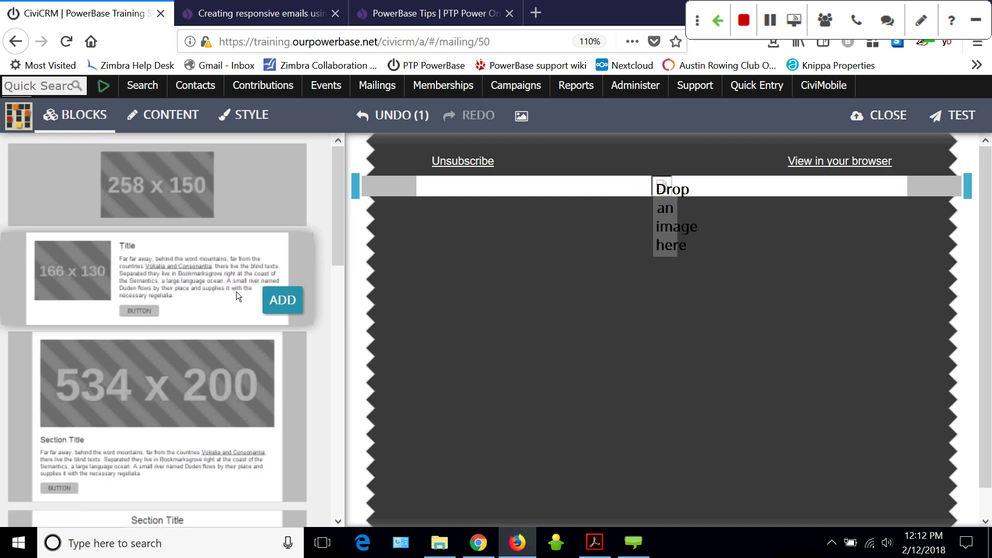
pyautogui.click(289, 304)
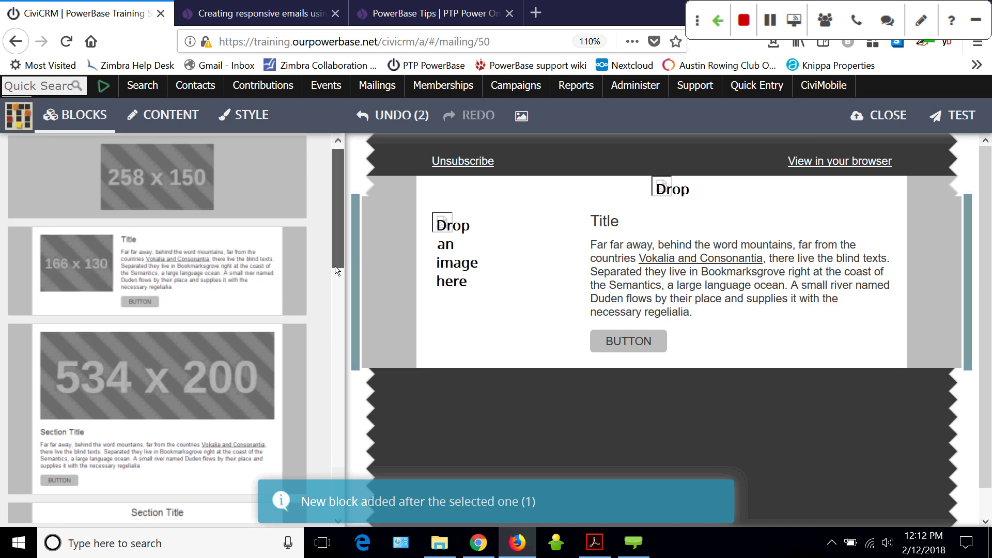
# Add the footer block with address, contacts and social media icons at the end of the email
pyautogui.moveTo(335, 265); pyautogui.dragTo(161, 519)
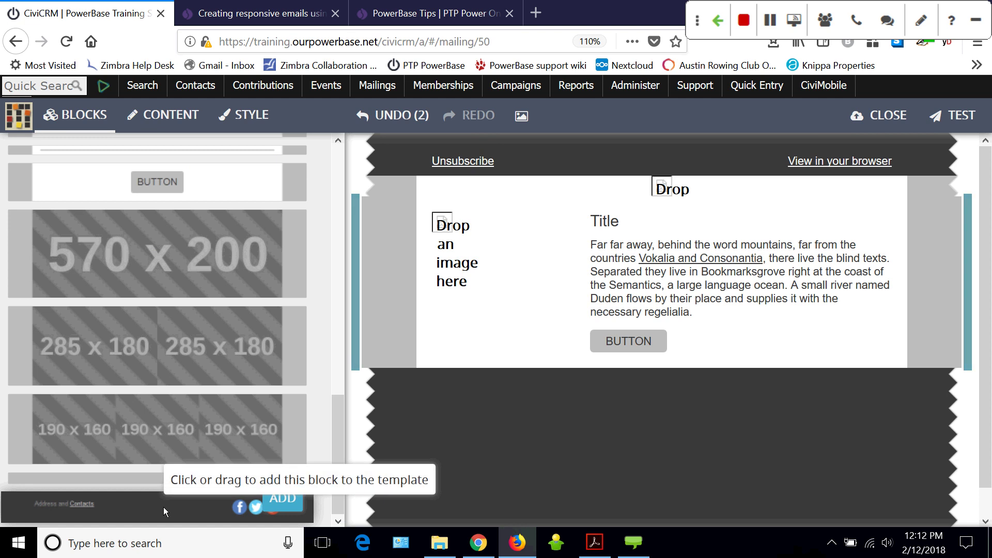
pyautogui.click(163, 508)
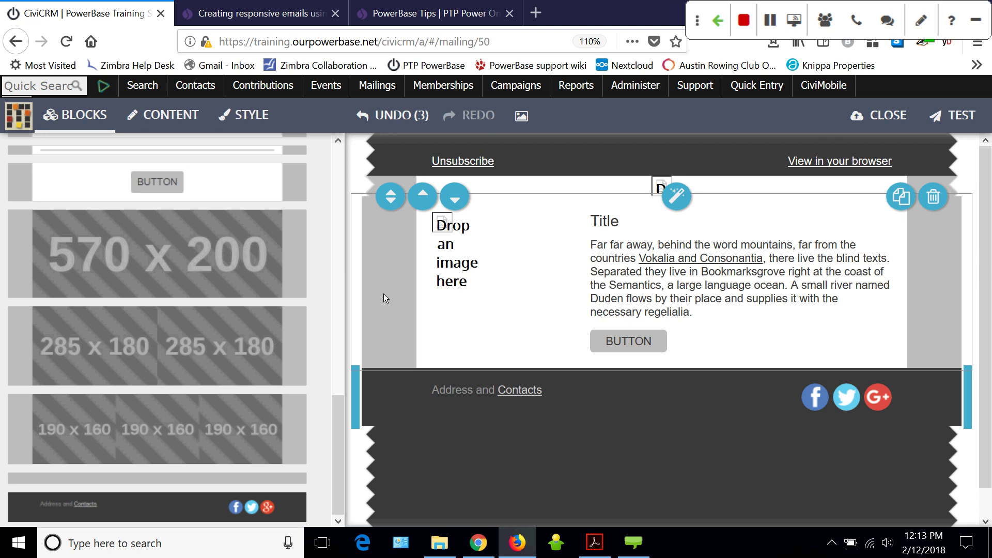
pyautogui.moveTo(306, 420)
pyautogui.moveTo(338, 420); pyautogui.dragTo(458, 193)
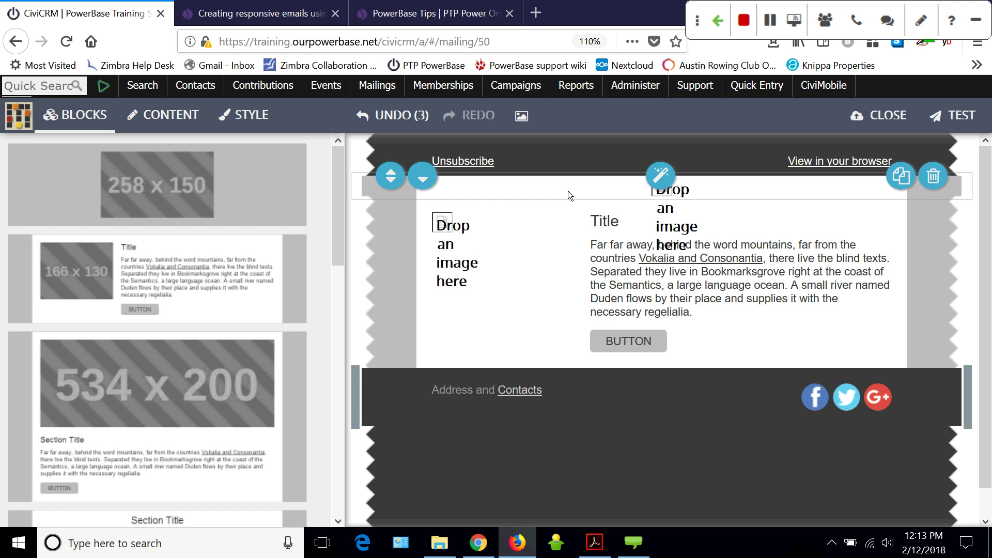
# Place the black-and-white protest photo from the image gallery in the full-width image block at the top of the email
pyautogui.click(666, 193)
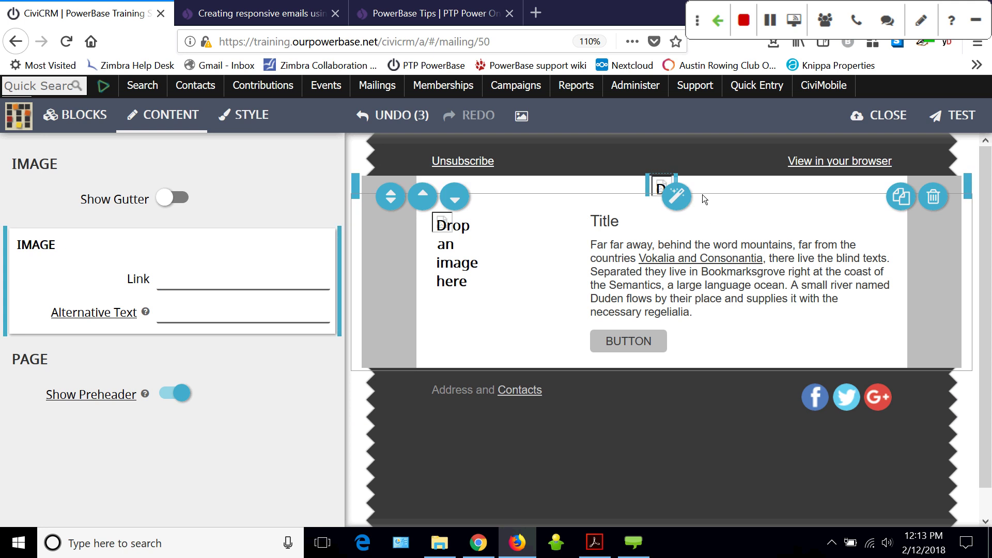
pyautogui.click(521, 117)
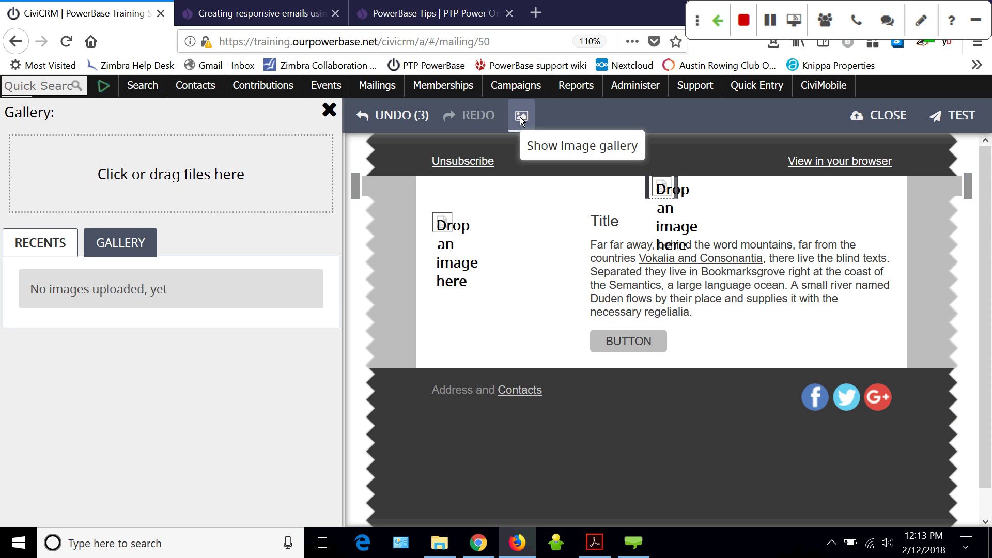
pyautogui.click(168, 175)
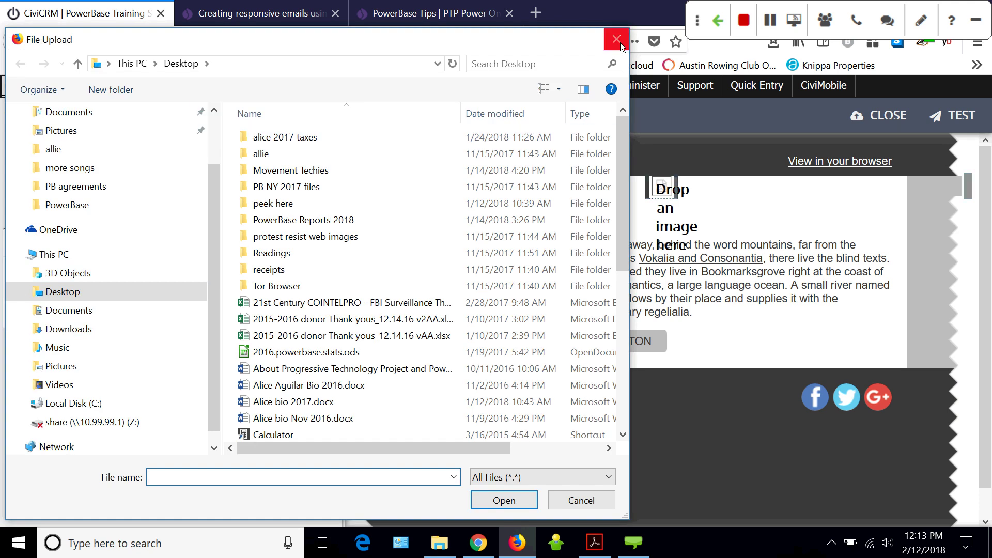
pyautogui.click(616, 40)
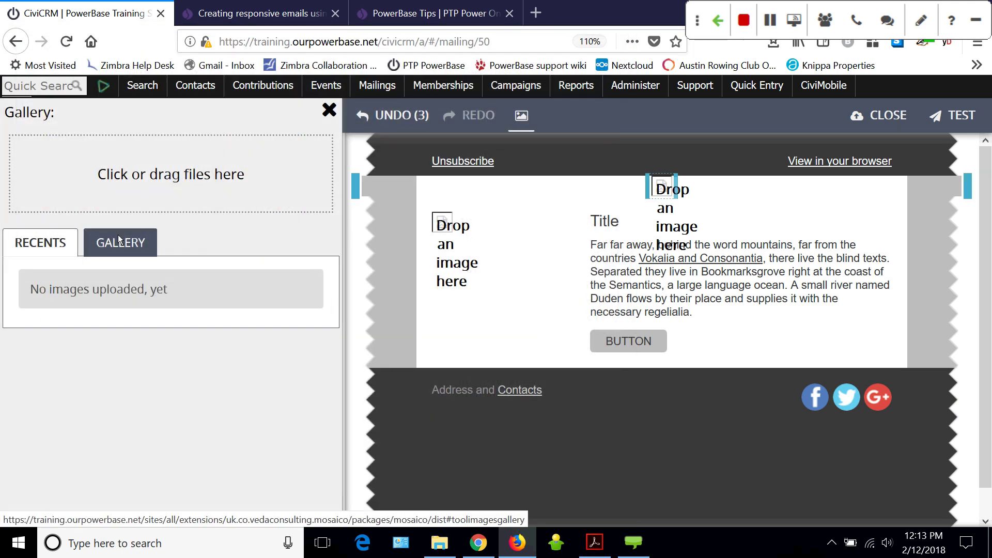
pyautogui.click(120, 241)
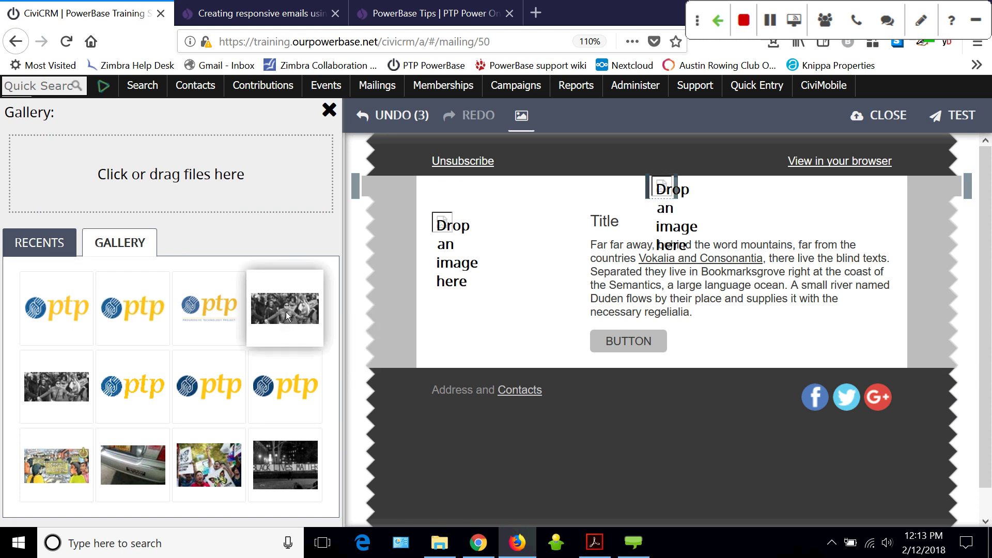
pyautogui.moveTo(286, 312); pyautogui.dragTo(655, 193)
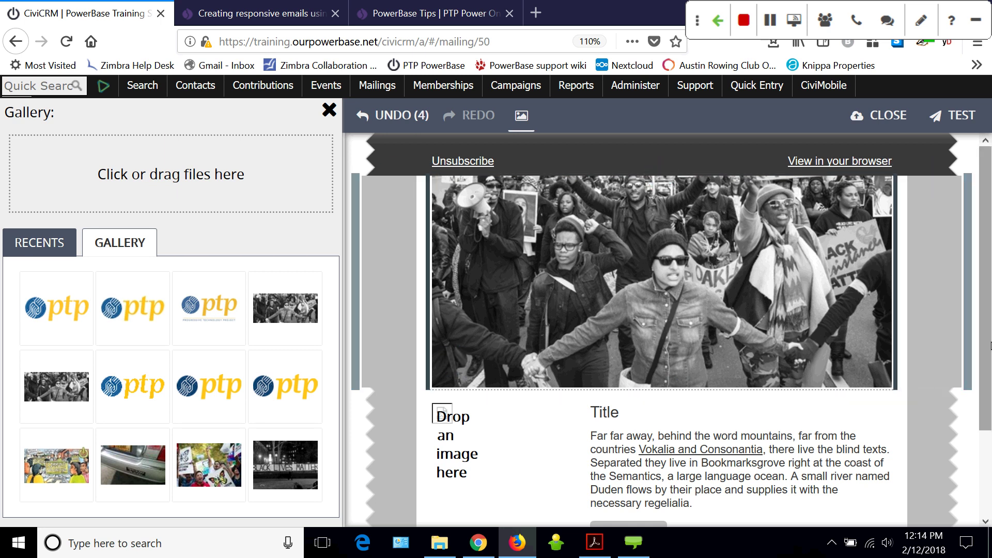
# Fill the image placeholder beside the title text with the gallery's color rally photo with butterfly signs, and close the gallery
pyautogui.scroll(-1, 531, 396)
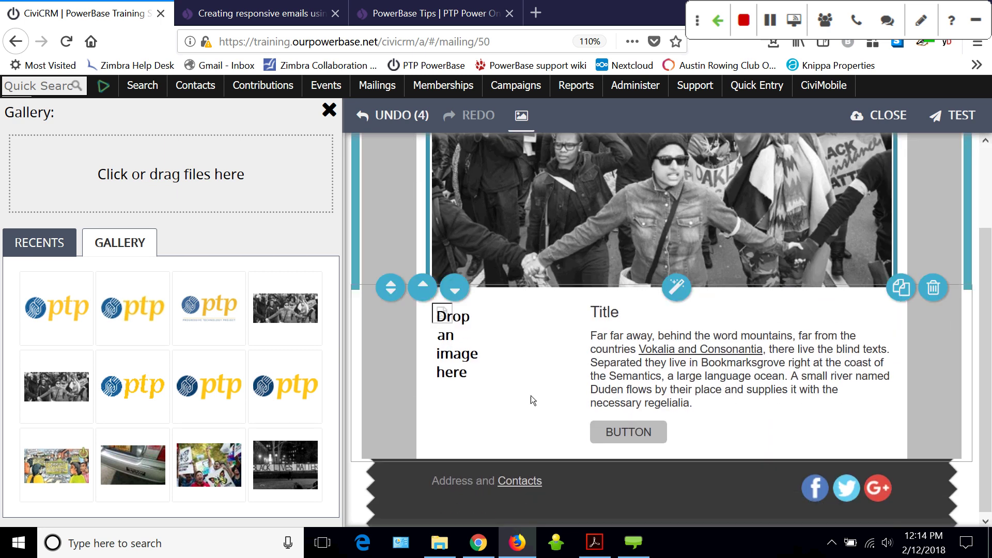
pyautogui.click(515, 356)
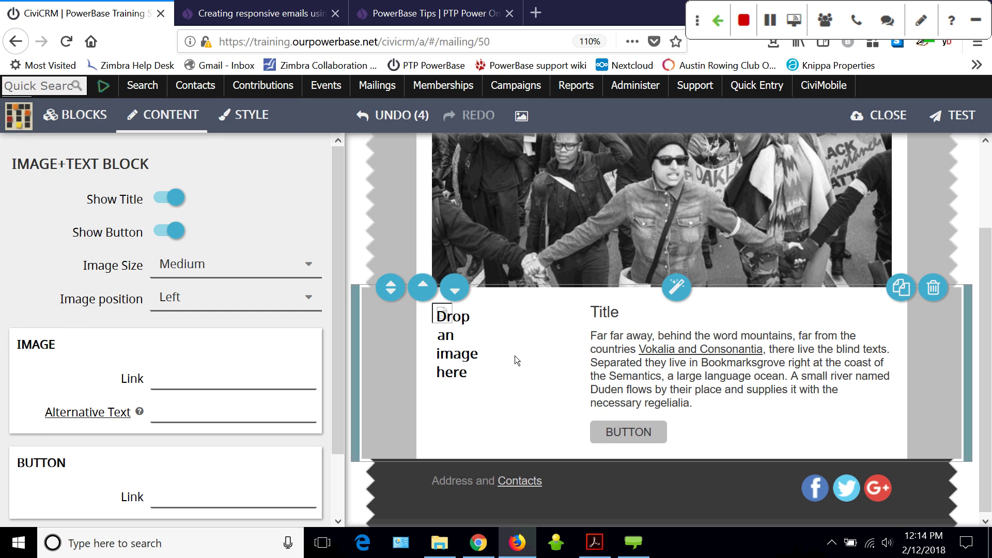
pyautogui.moveTo(438, 315)
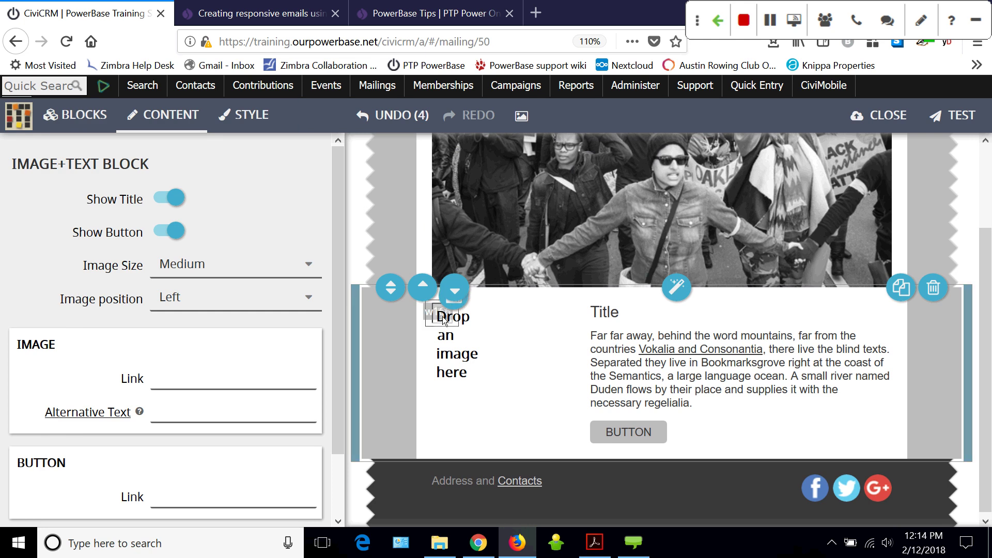
pyautogui.click(444, 320)
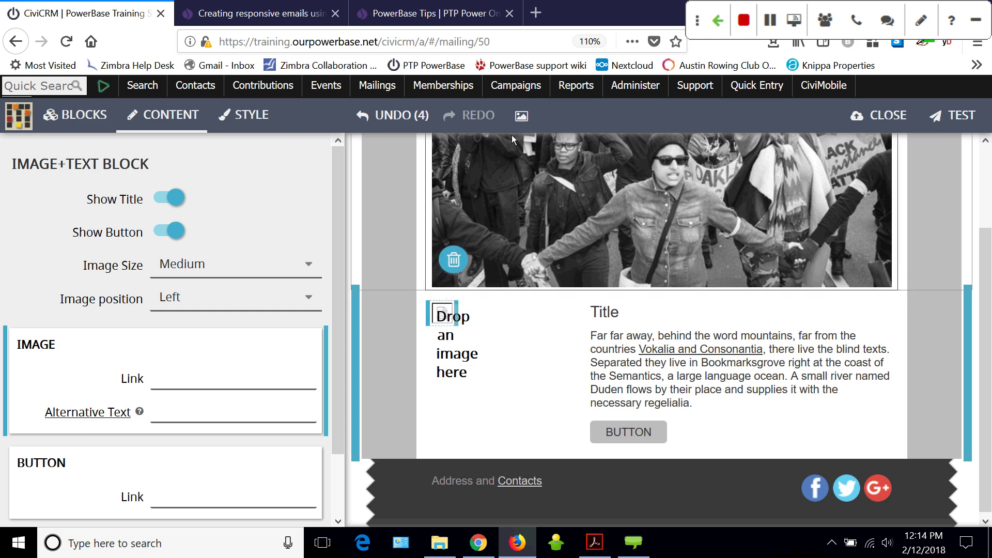
pyautogui.click(522, 116)
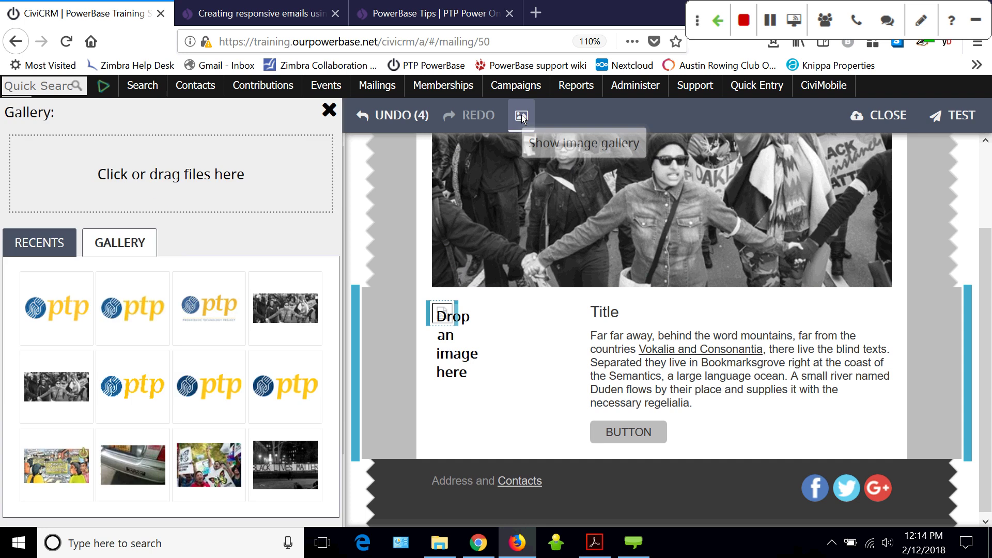
pyautogui.click(206, 468)
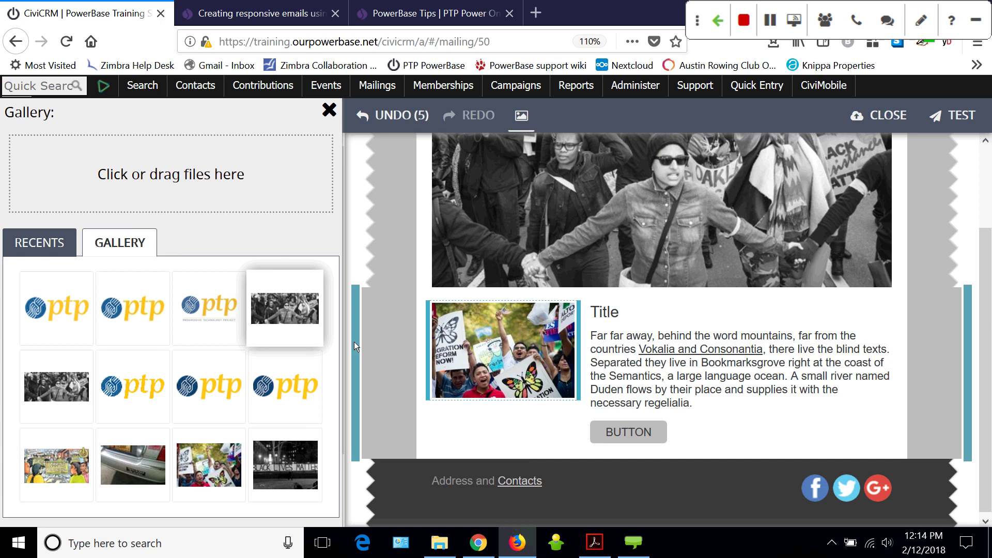
pyautogui.moveTo(399, 405)
pyautogui.moveTo(987, 338)
pyautogui.mouseDown()
pyautogui.moveTo(988, 300)
pyautogui.moveTo(988, 341)
pyautogui.mouseUp()
pyautogui.moveTo(517, 435)
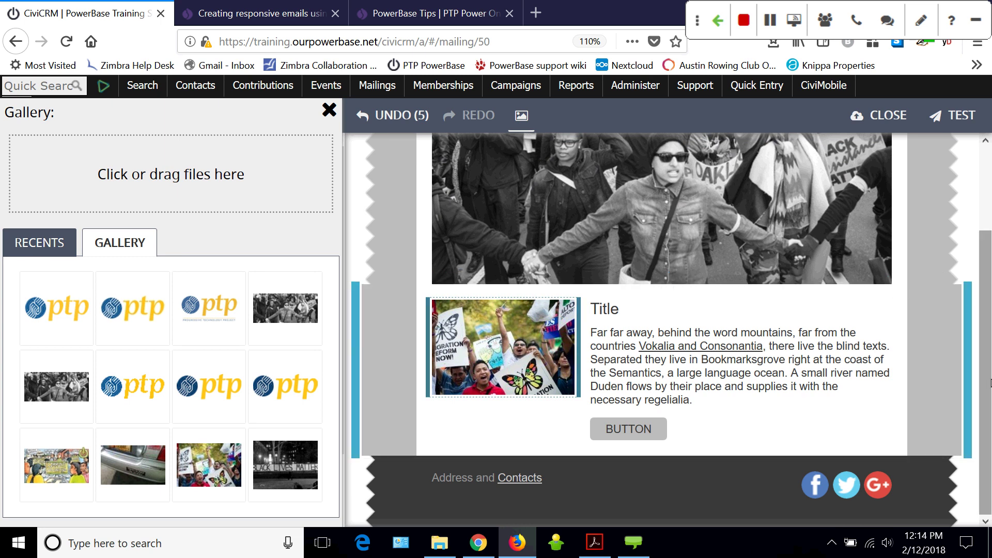
pyautogui.scroll(1, 990, 381)
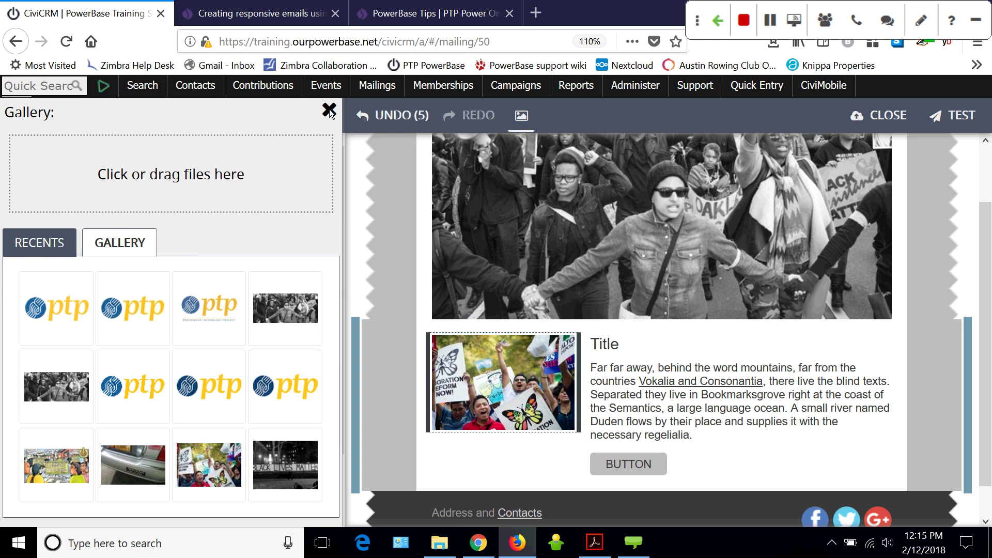
pyautogui.click(330, 110)
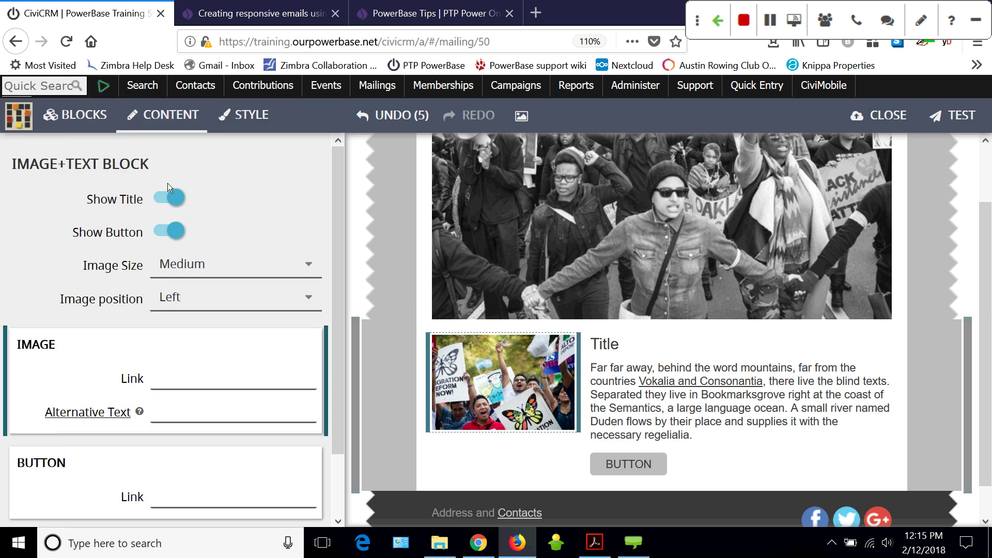
# Replace the placeholder title beside the butterfly-sign rally photo with "Join us in the Streets"
pyautogui.click(71, 116)
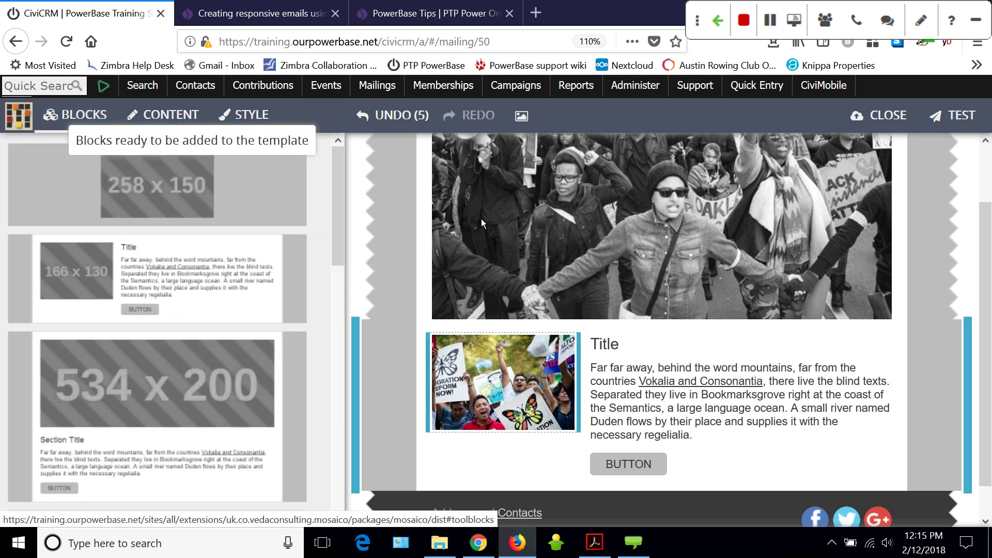
pyautogui.scroll(-1, 988, 381)
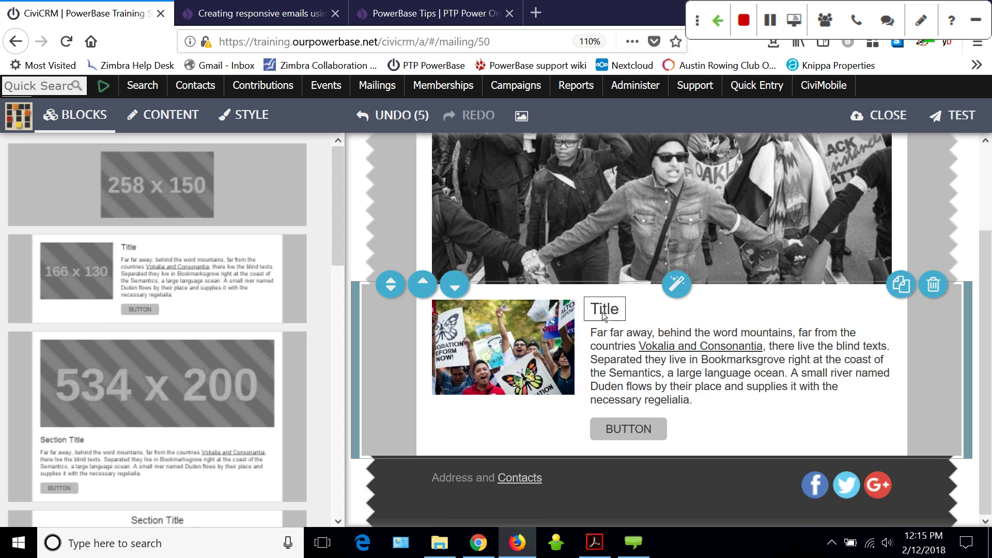
pyautogui.click(609, 309)
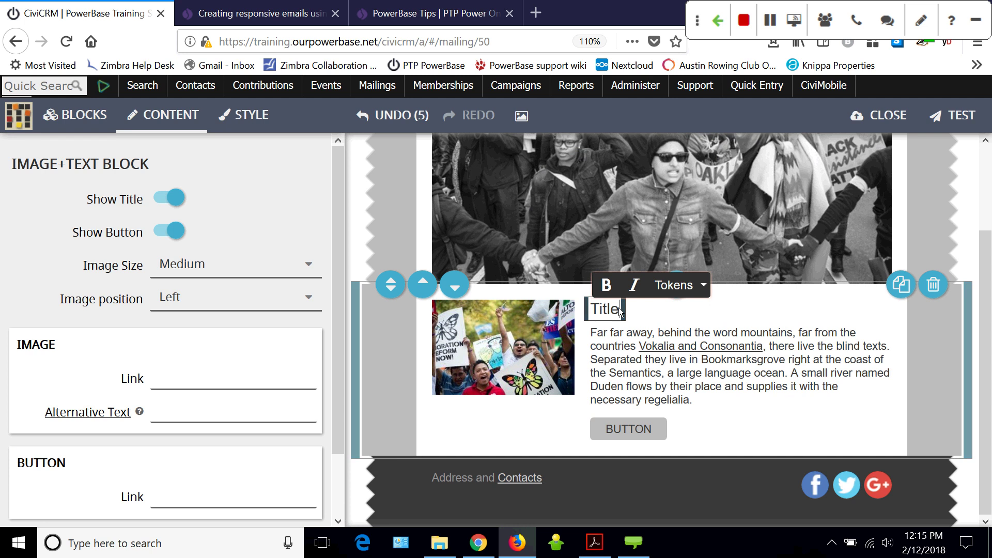
pyautogui.moveTo(621, 309); pyautogui.dragTo(592, 305)
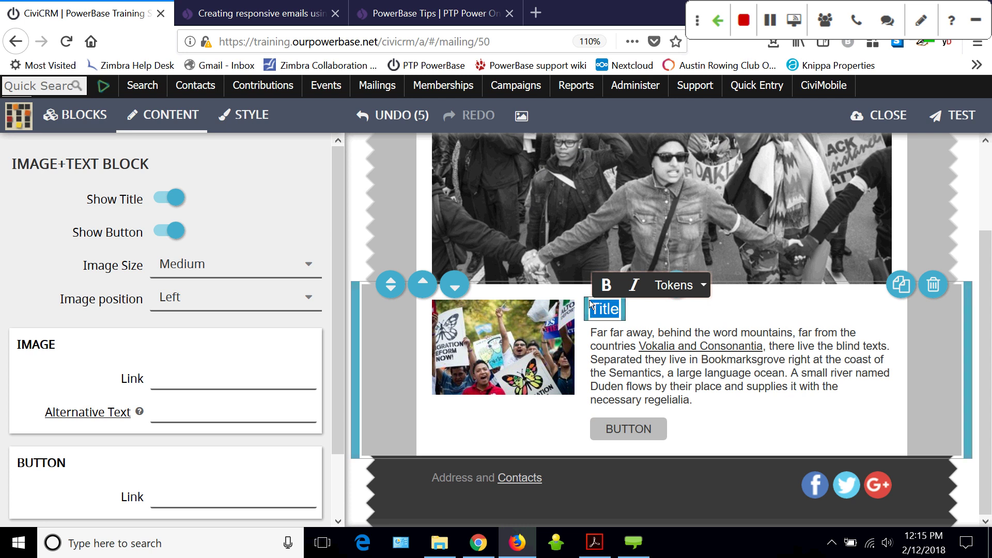
pyautogui.write('J')
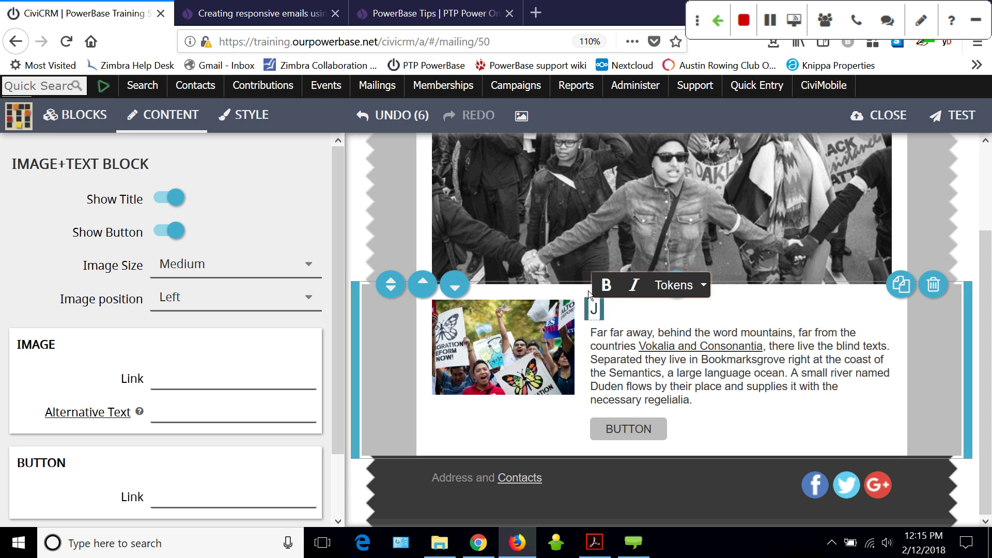
pyautogui.write('oin us in')
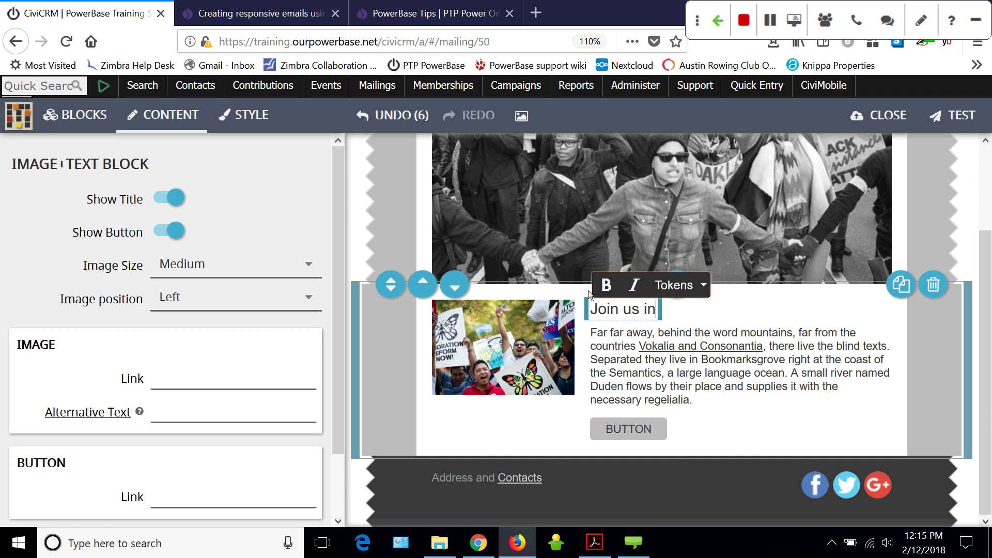
pyautogui.write(' the STre')
pyautogui.press('BackSpace')
pyautogui.press('BackSpace')
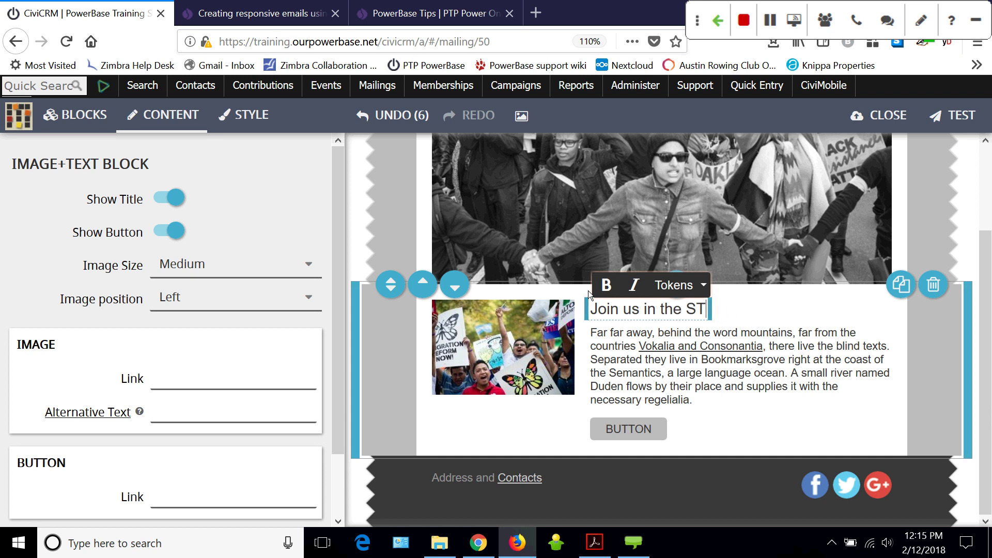
pyautogui.press('BackSpace')
pyautogui.write('treets')
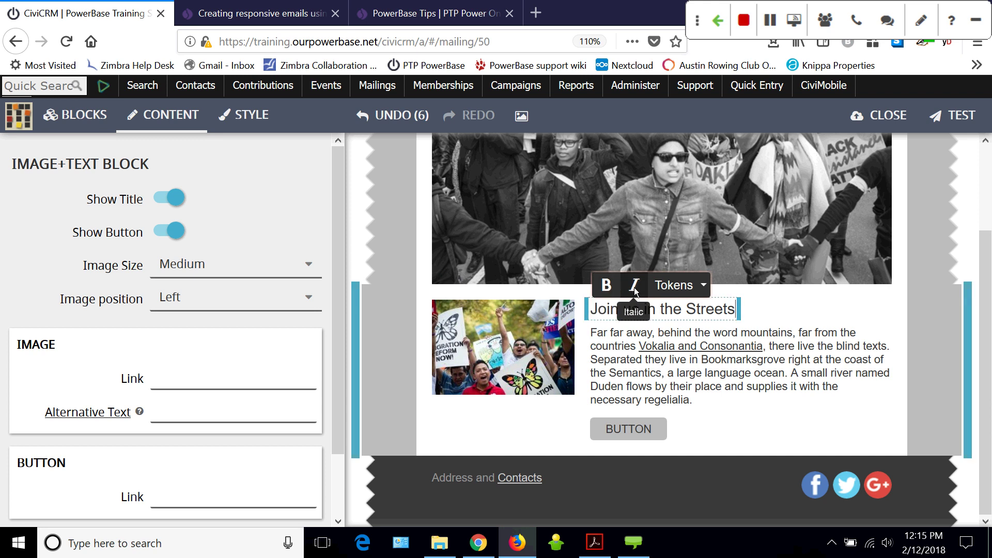
pyautogui.click(840, 347)
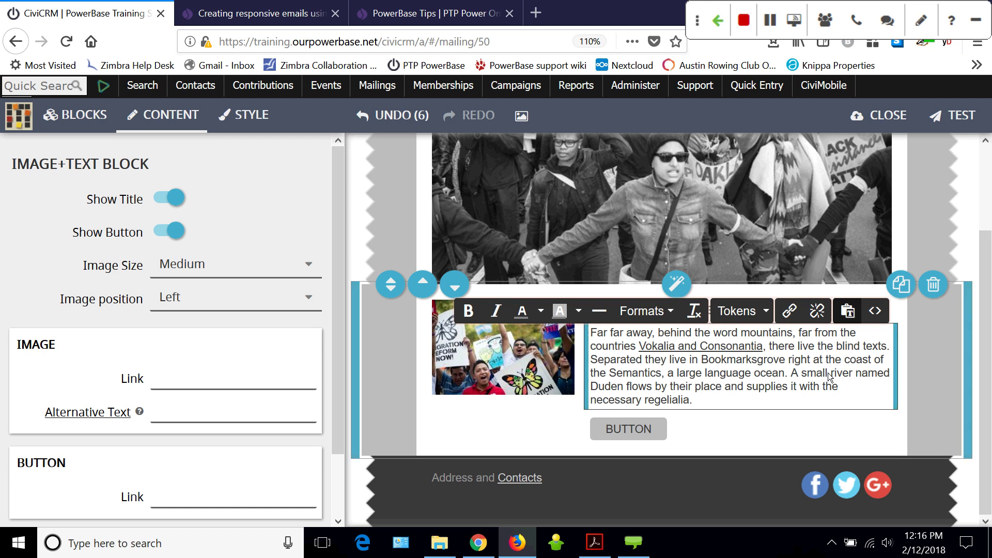
pyautogui.click(700, 387)
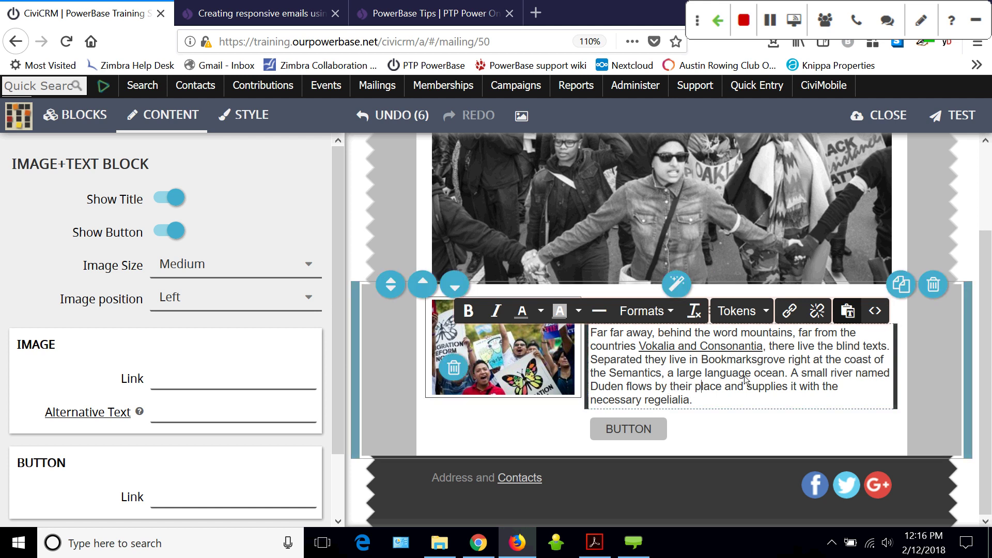
pyautogui.click(778, 432)
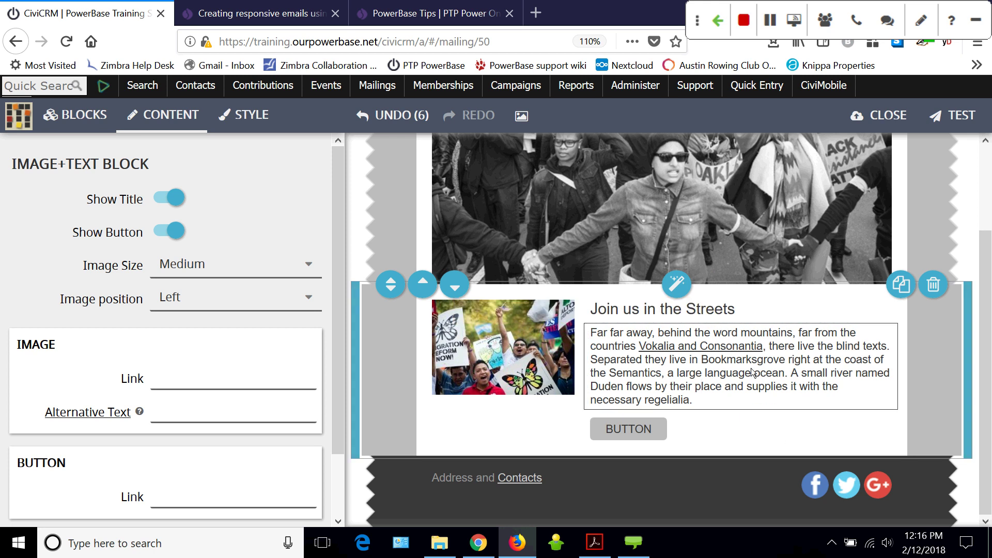
# Change the label of the button below the body text to "Join"
pyautogui.click(634, 431)
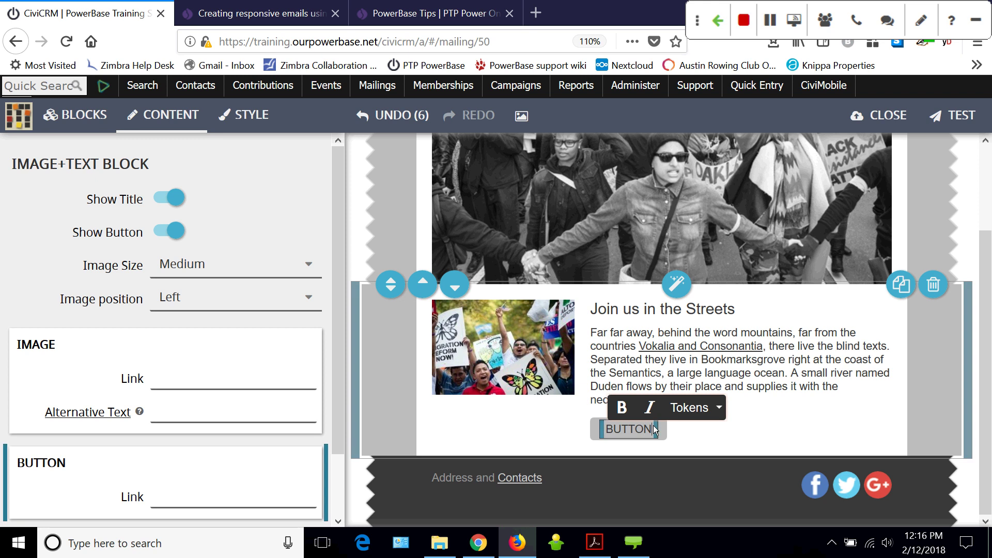
pyautogui.press('BackSpace')
pyautogui.press('BackSpace')
pyautogui.press('BackSpace')
pyautogui.press('BackSpace')
pyautogui.press('BackSpace')
pyautogui.press('BackSpace')
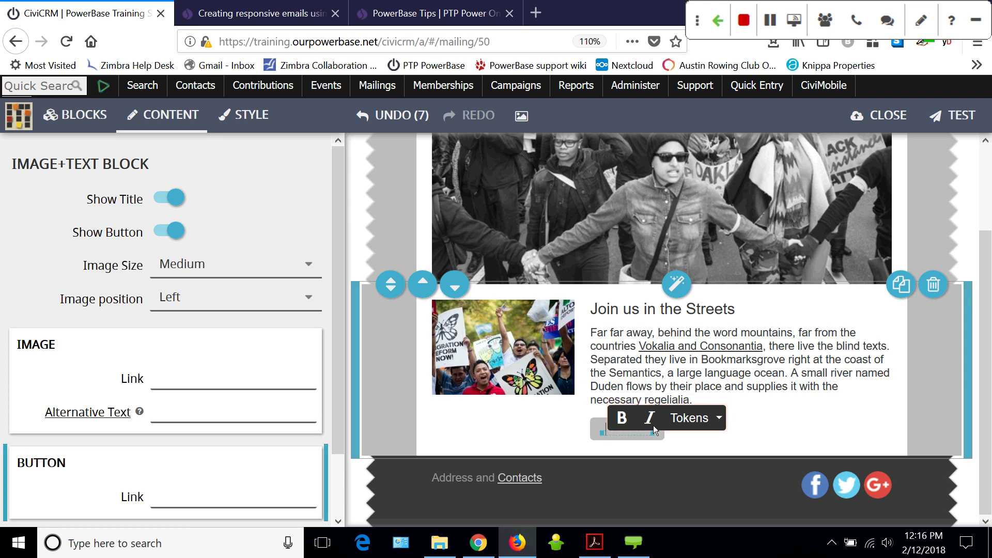
pyautogui.write('Join')
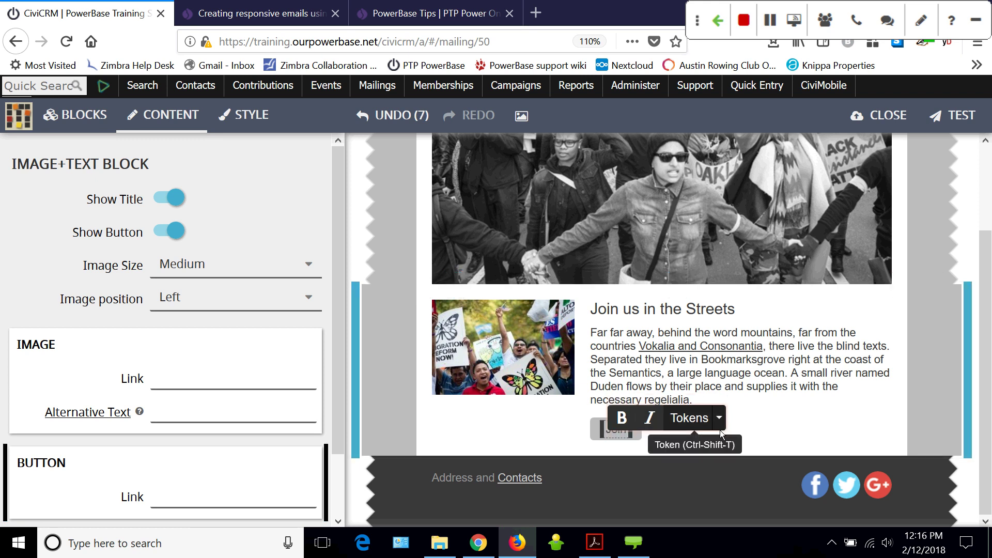
pyautogui.click(782, 414)
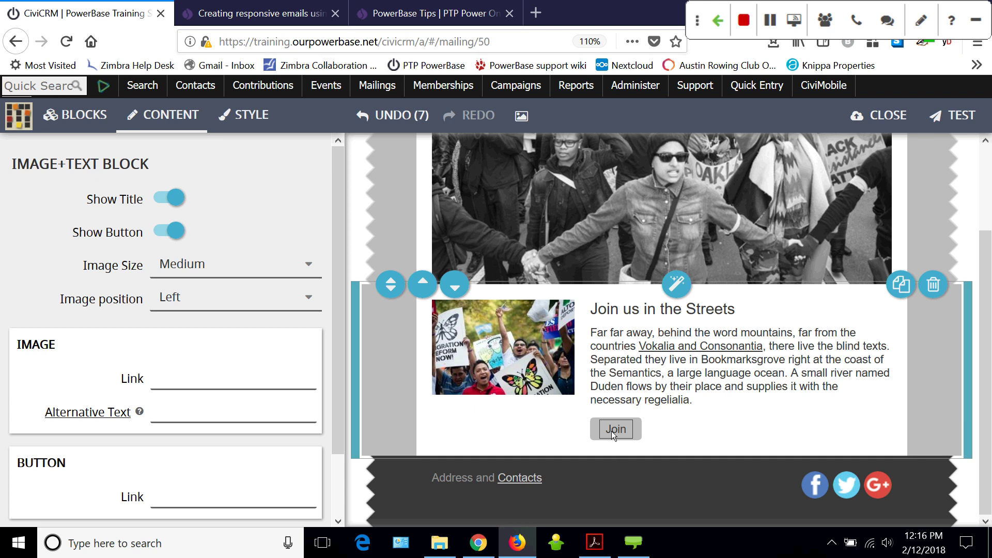
# Examine the image+text block's content settings, including where the Join button's link is entered
pyautogui.moveTo(457, 393)
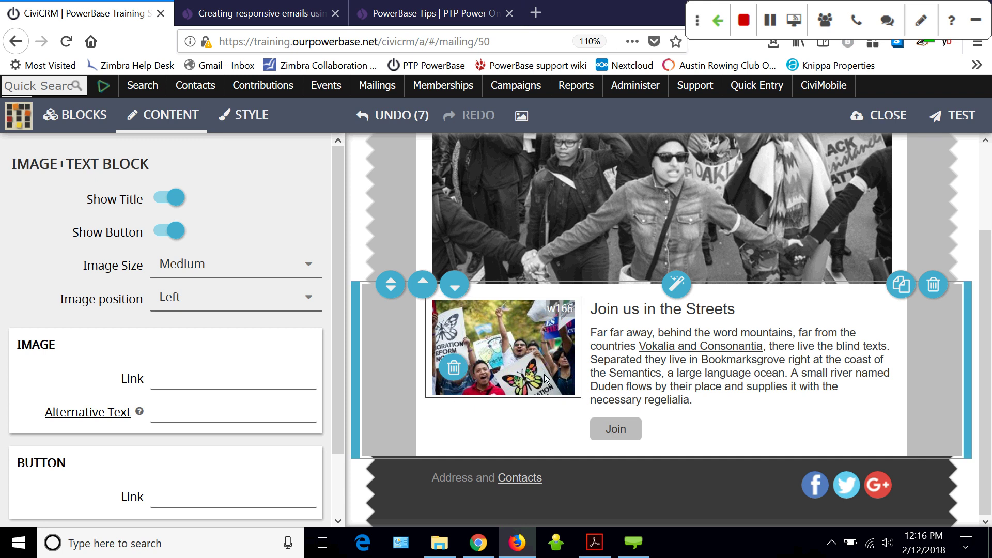
pyautogui.click(819, 387)
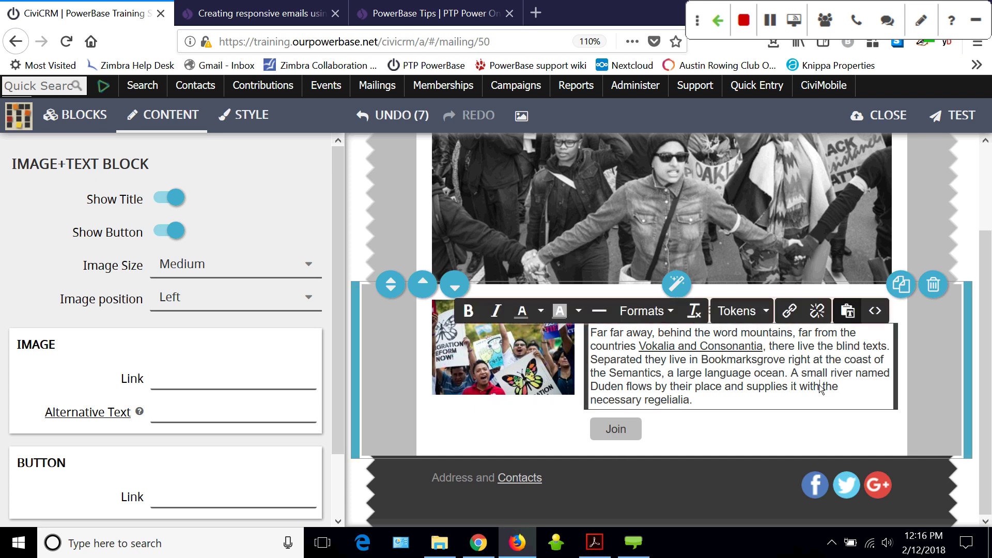
pyautogui.click(171, 112)
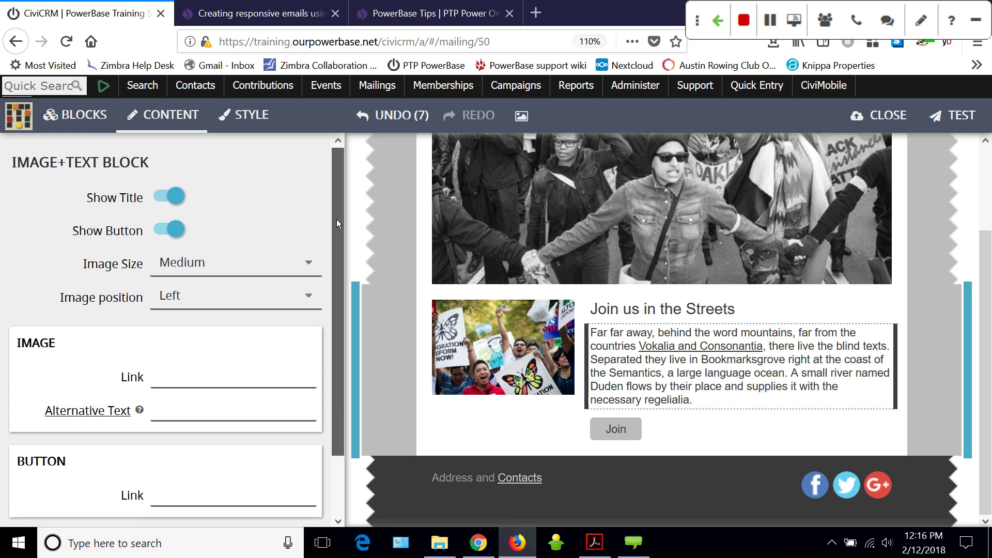
pyautogui.scroll(-3, 337, 219)
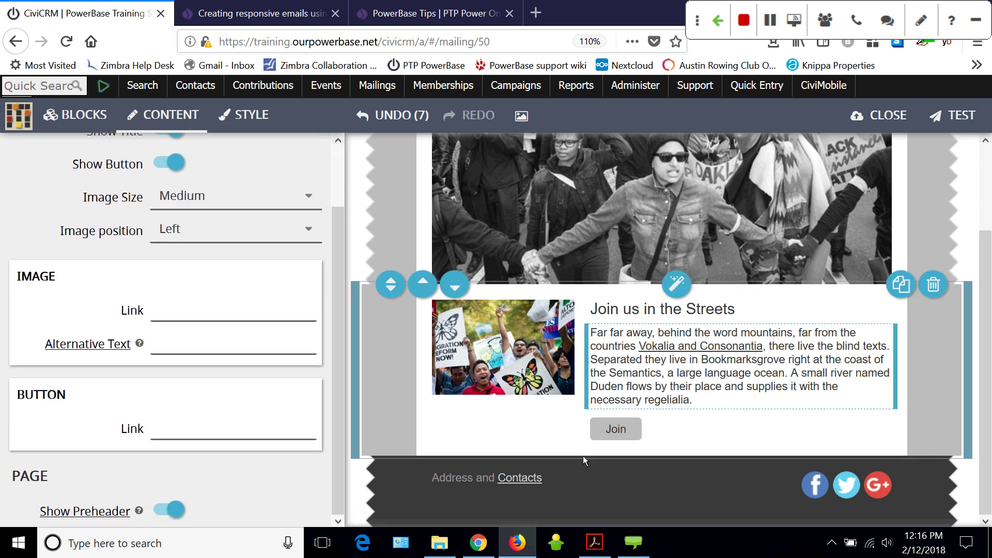
pyautogui.click(180, 438)
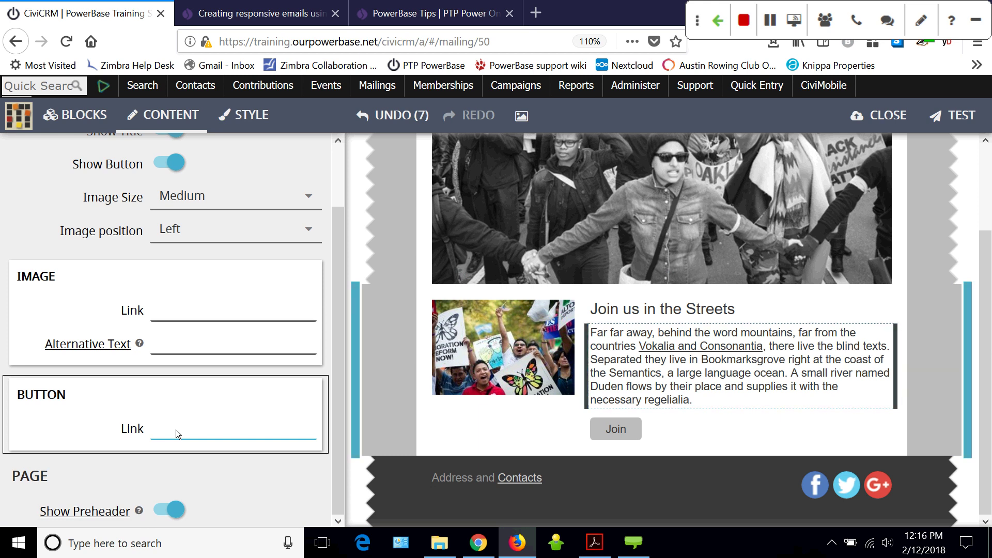
pyautogui.click(634, 430)
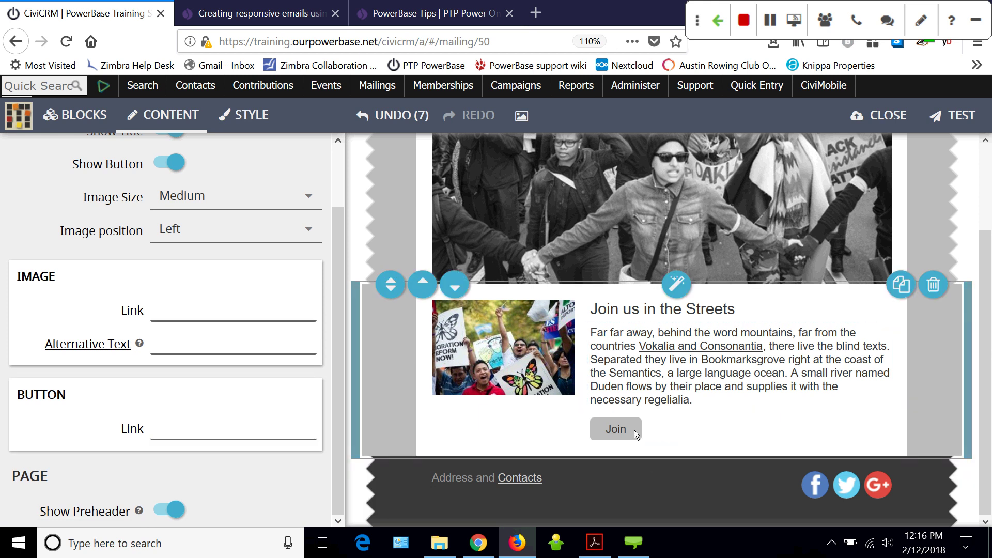
pyautogui.click(618, 429)
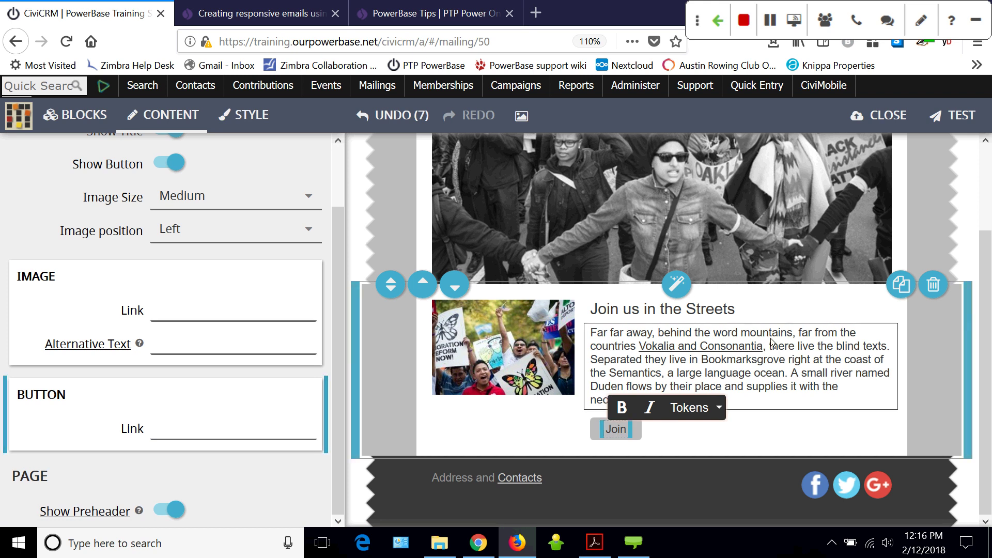
# Examine the heading, inline and alignment formats available for the body text beside the rally photo
pyautogui.click(798, 346)
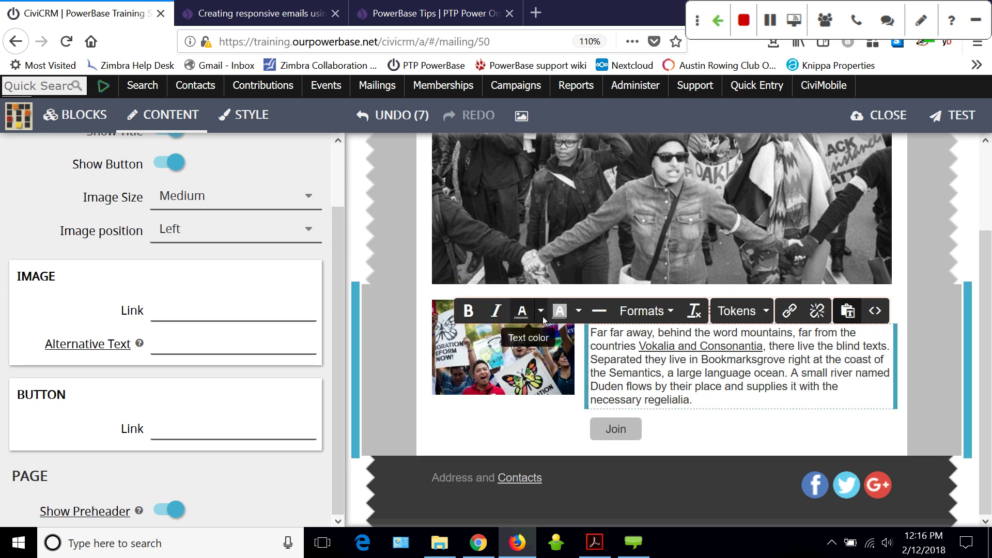
pyautogui.click(671, 312)
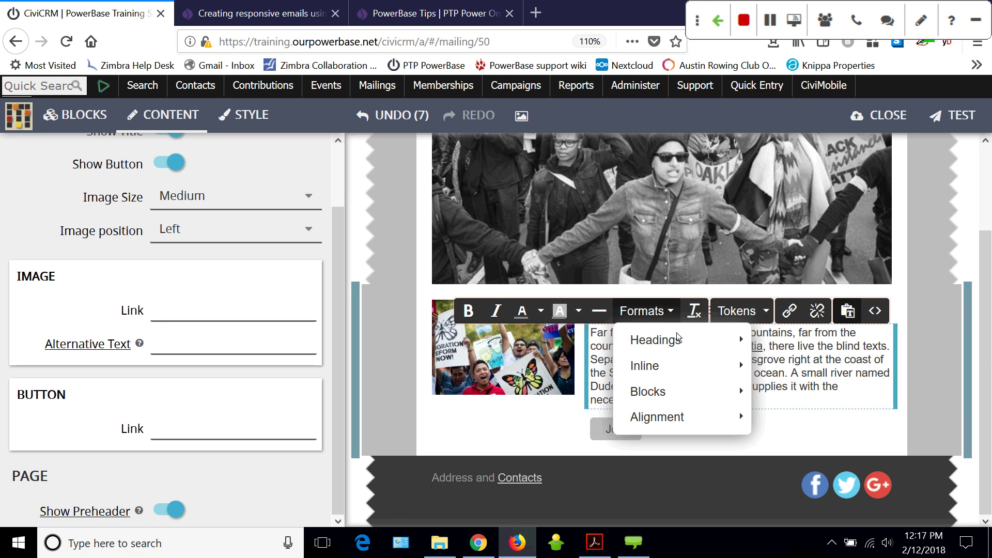
pyautogui.moveTo(680, 341)
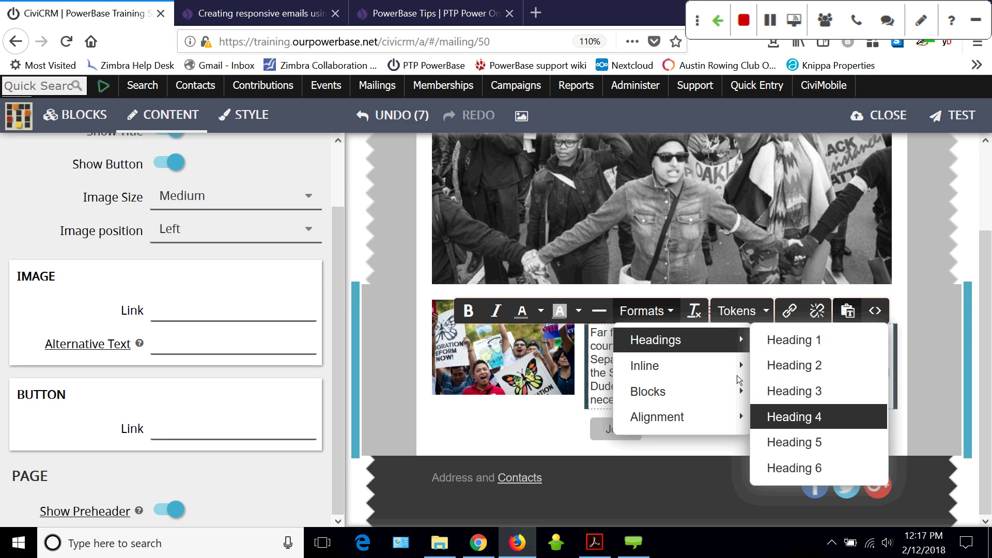
pyautogui.moveTo(732, 378)
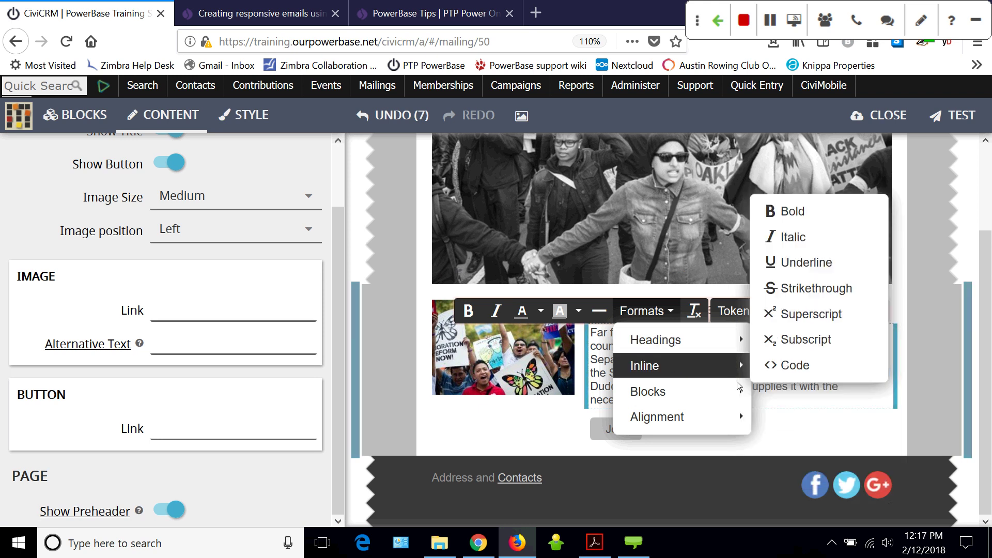
pyautogui.moveTo(635, 423)
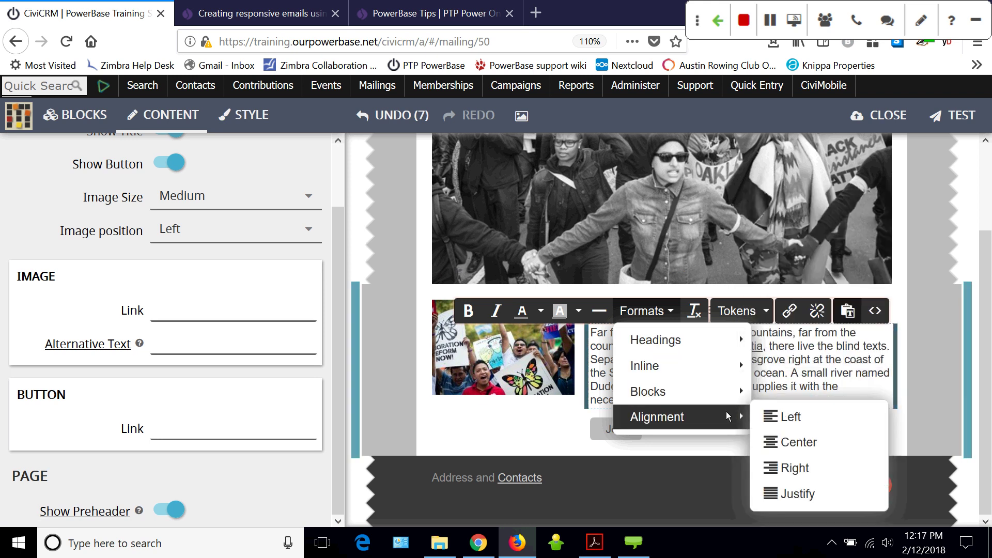
pyautogui.click(499, 437)
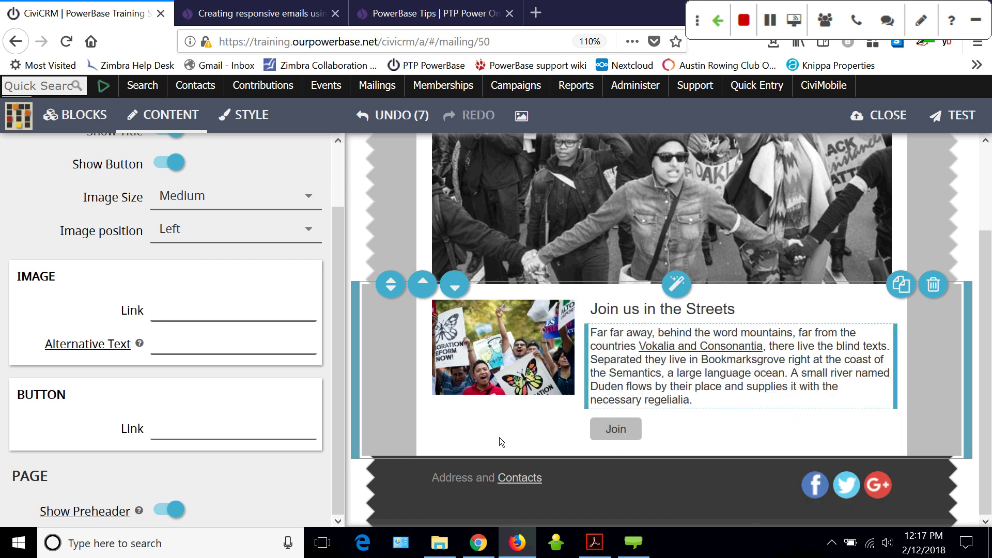
# Start a new line below the body text beside the rally photo and check the heading, inline and alignment formats for it
pyautogui.click(709, 400)
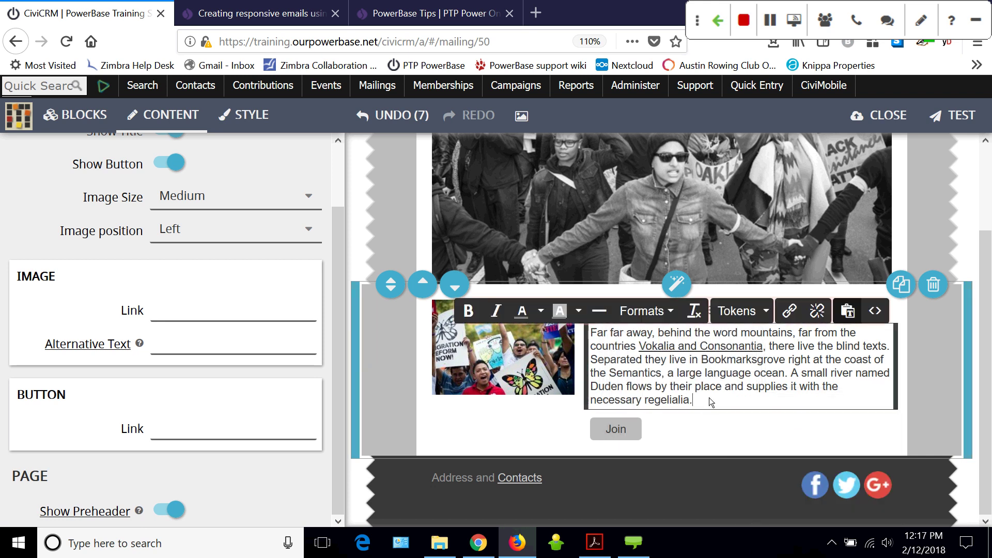
pyautogui.press('Return')
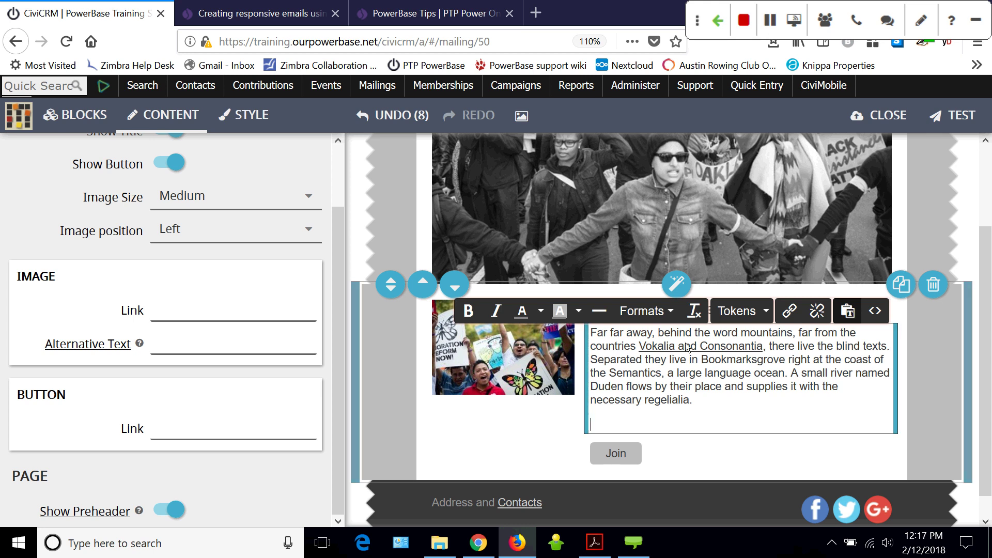
pyautogui.click(669, 313)
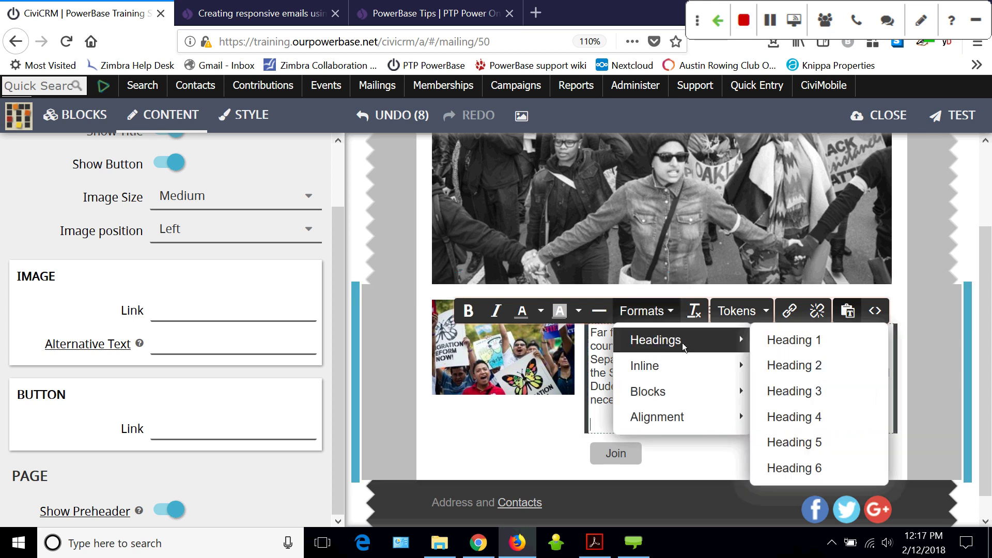
pyautogui.moveTo(735, 380)
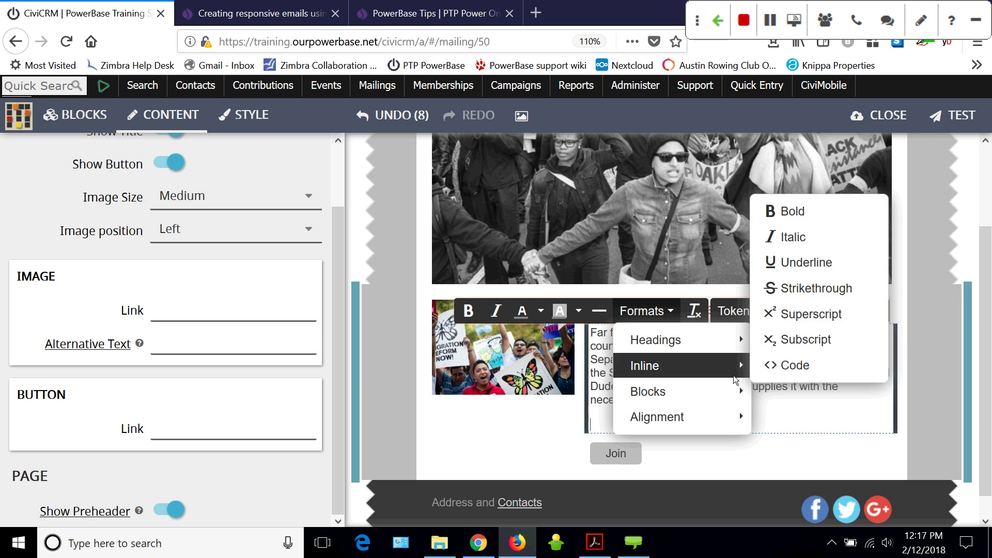
pyautogui.moveTo(731, 422)
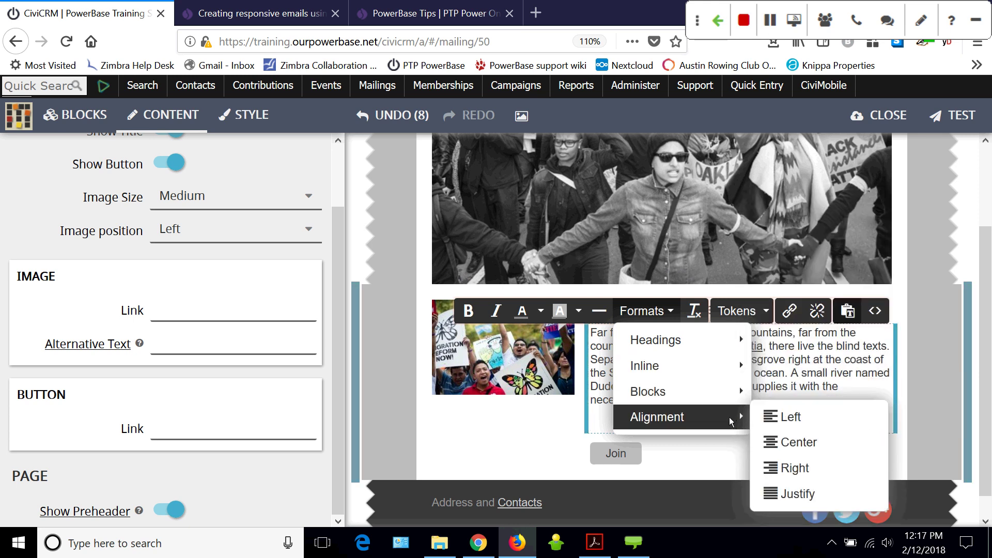
pyautogui.click(857, 388)
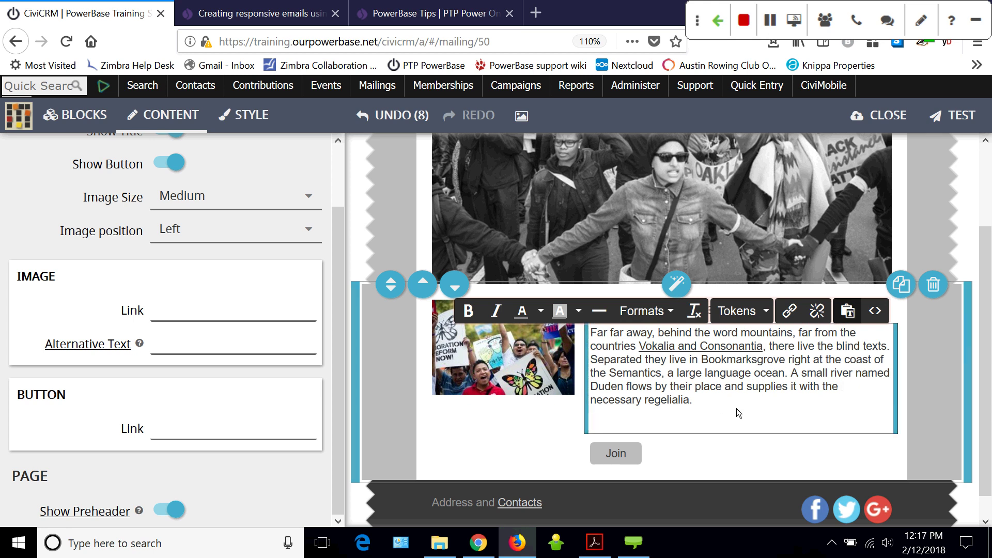
# Open the source code of the body text and add an opening <ul> tag below the last paragraph
pyautogui.click(875, 311)
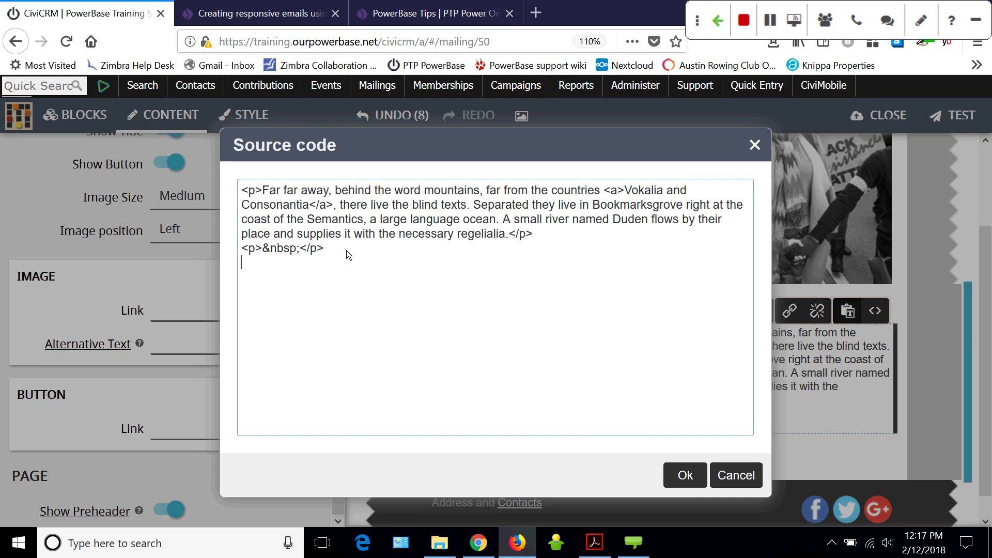
pyautogui.write('<')
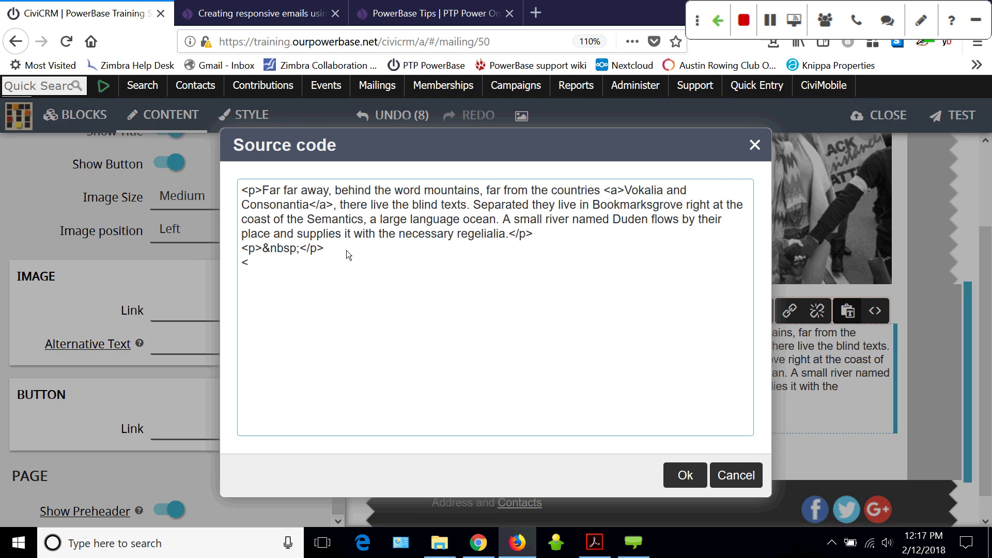
pyautogui.write('uo>')
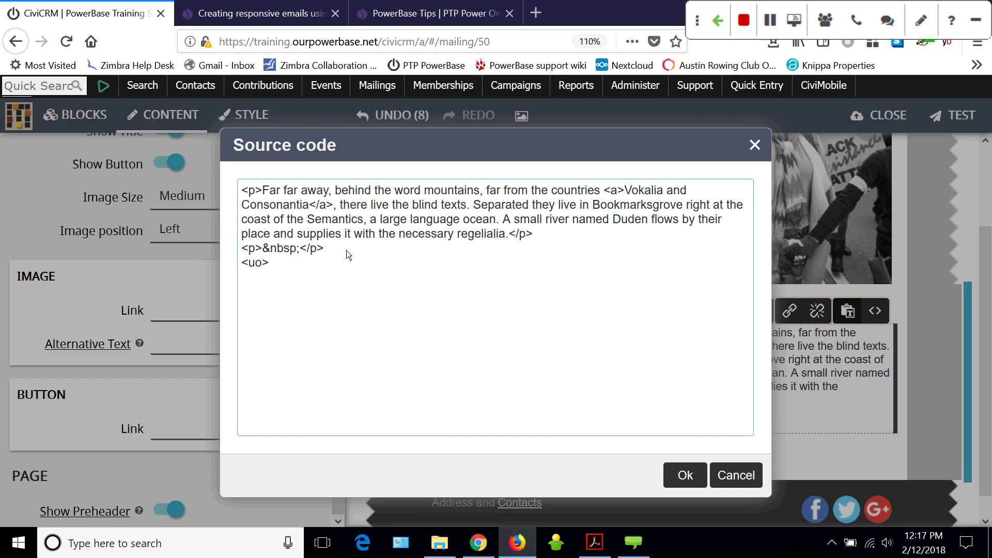
pyautogui.press('BackSpace')
pyautogui.press('BackSpace')
pyautogui.write('l>')
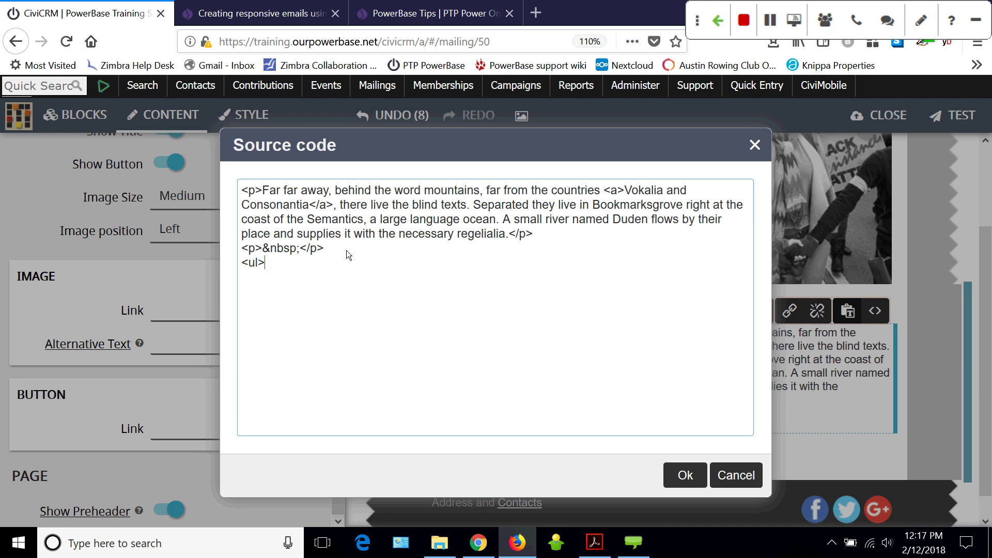
# Add a first <li> list item reading "item 1" on the line below the <ul> tag
pyautogui.press('Return')
pyautogui.write('<')
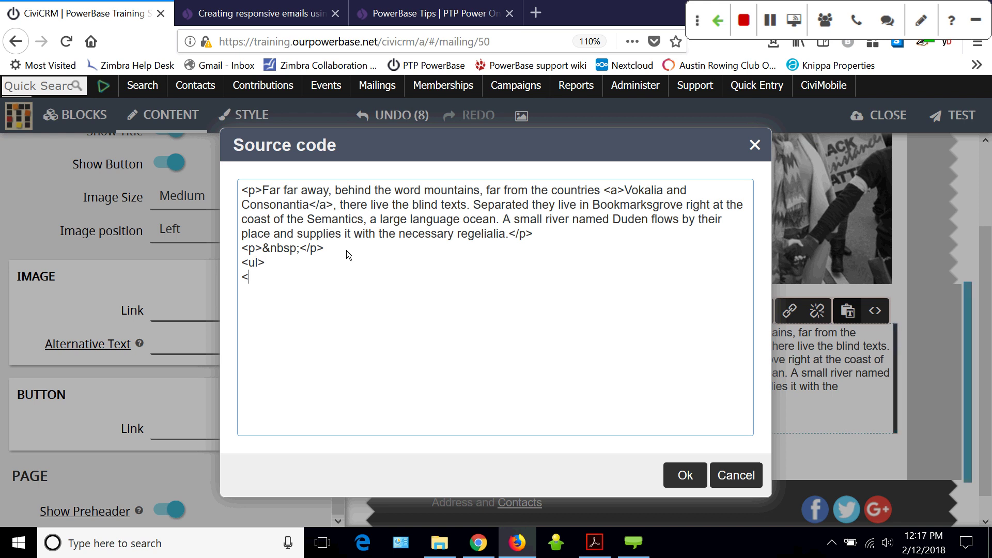
pyautogui.write('li>i')
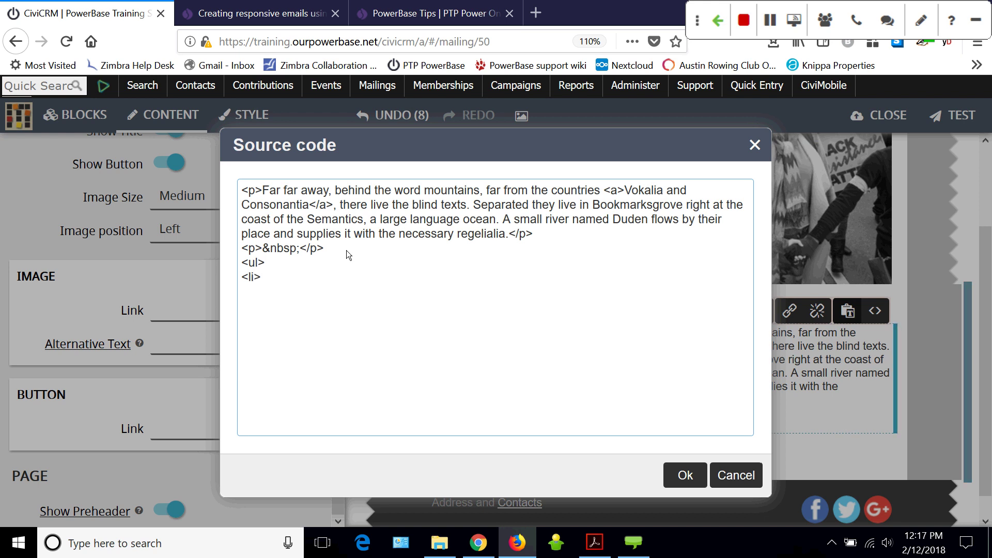
pyautogui.write('tem')
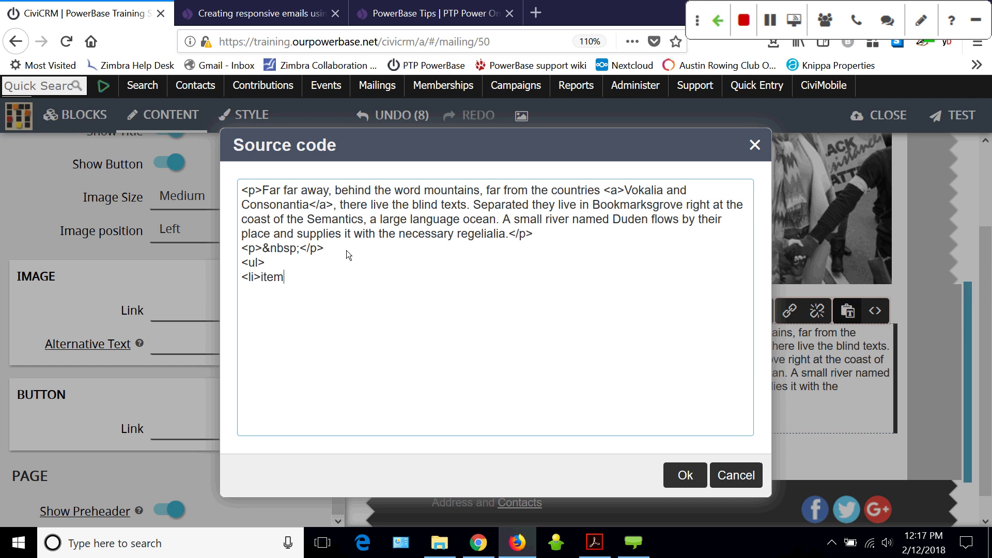
pyautogui.write(' 1<')
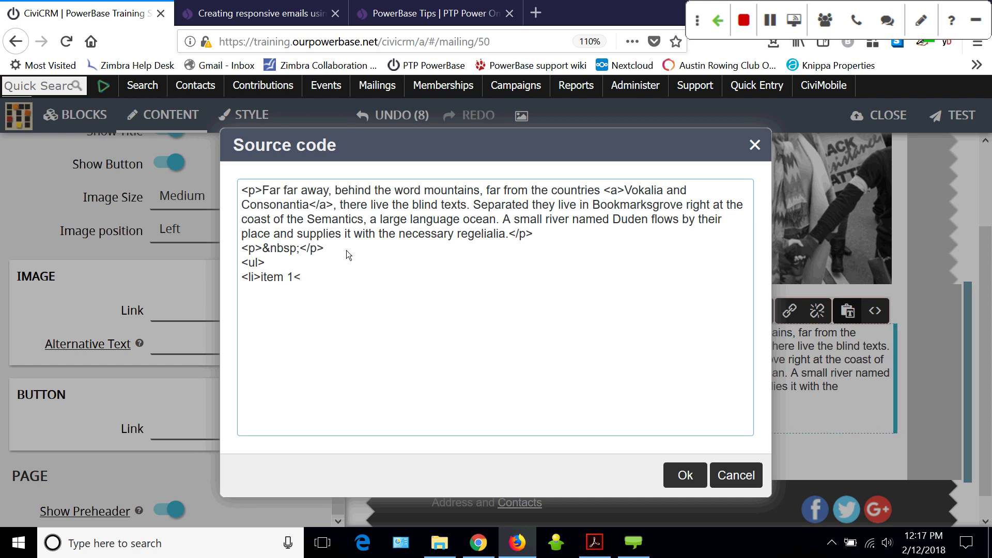
pyautogui.write('li')
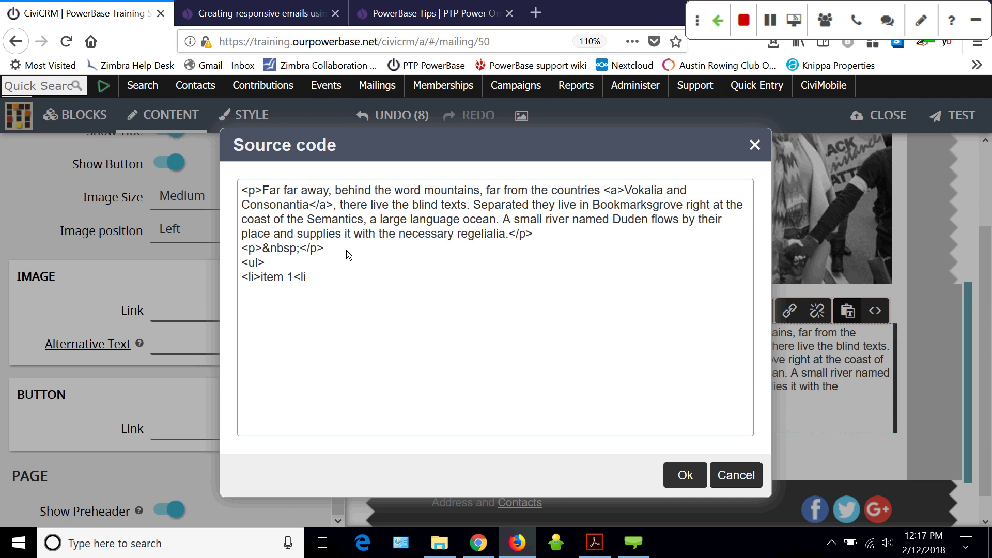
pyautogui.write('/>')
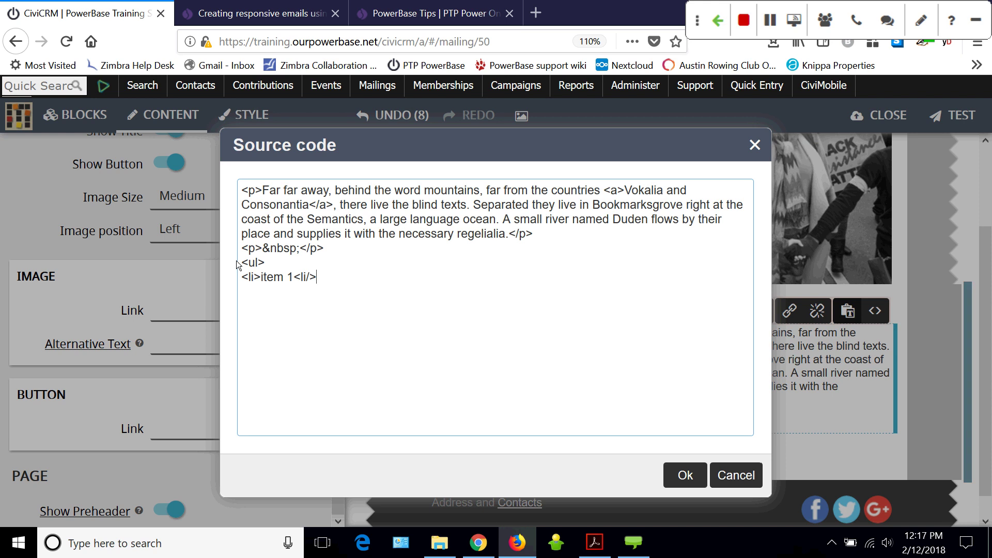
# Begin a second <li> list item reading "item 2" on the line below item 1
pyautogui.doubleClick(254, 277)
pyautogui.press('Left')
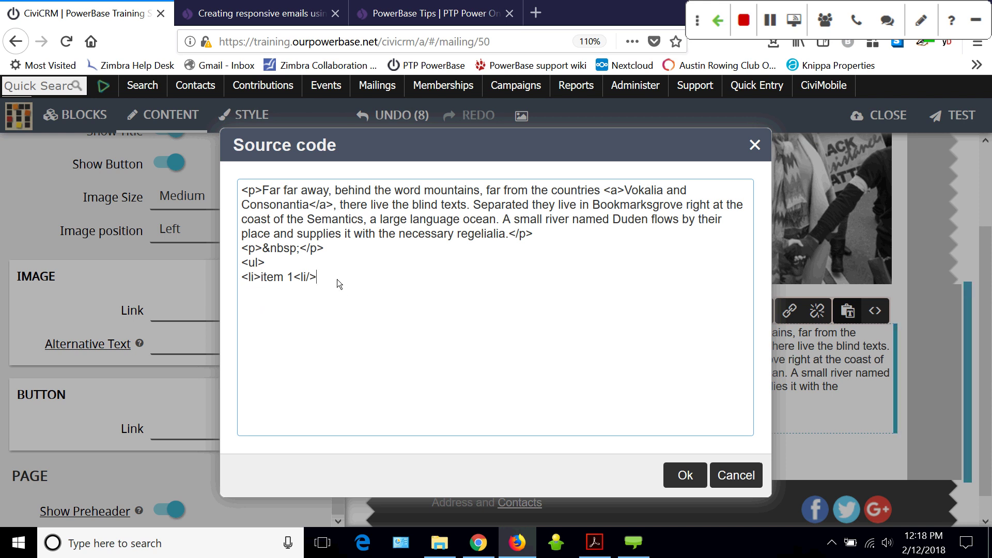
pyautogui.press('Return')
pyautogui.write('<li>')
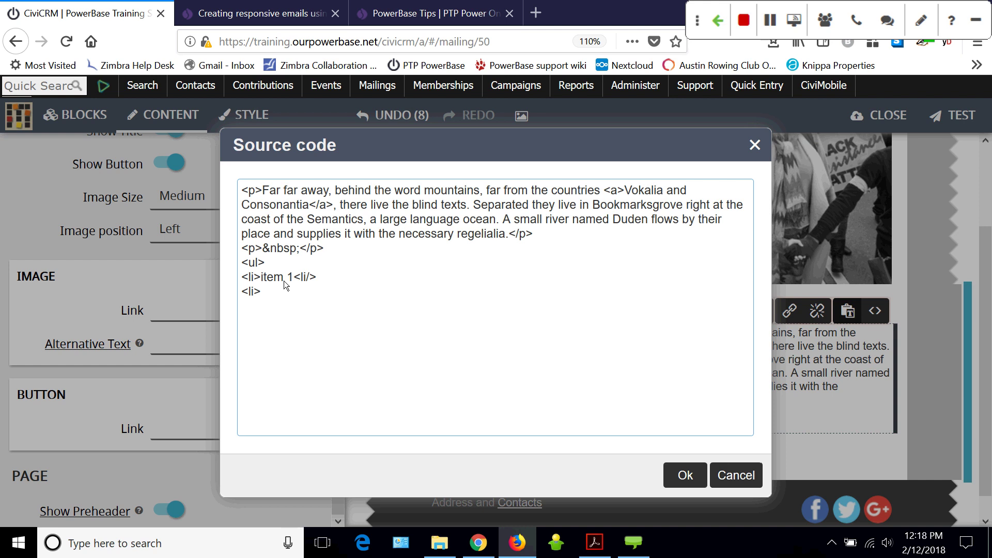
pyautogui.write('item 2')
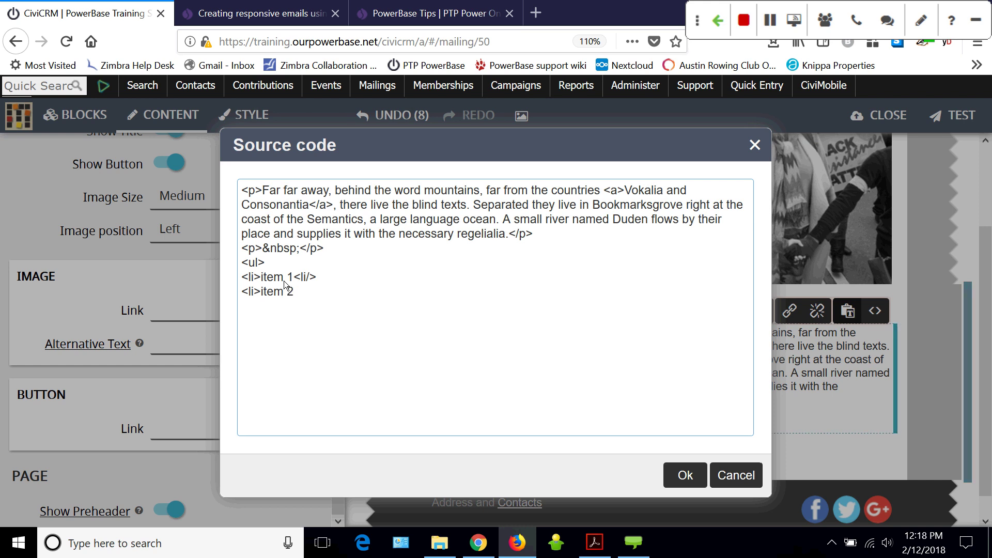
# Correct the closing tag of item 1 in the source code to </li>
pyautogui.moveTo(316, 279); pyautogui.dragTo(295, 281)
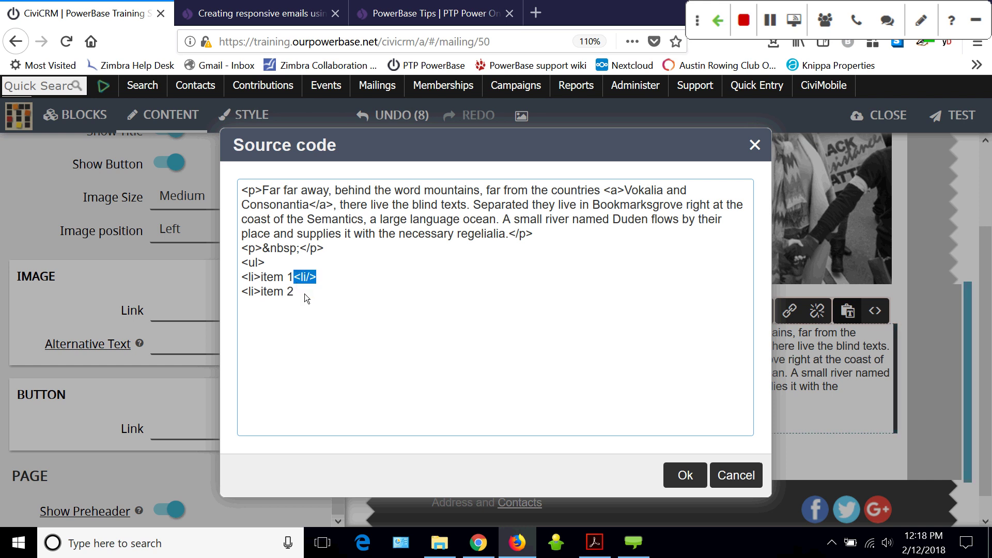
pyautogui.click(302, 279)
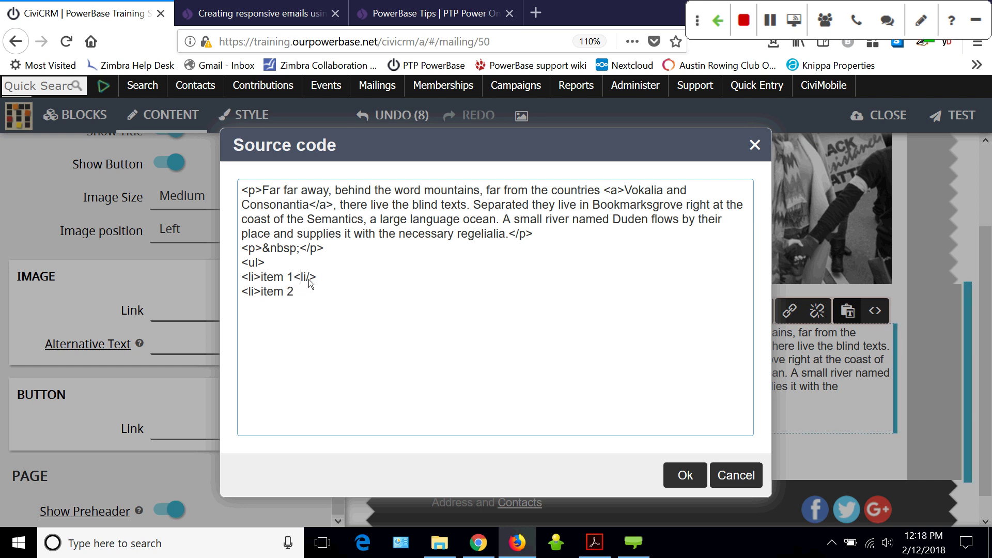
pyautogui.write('/')
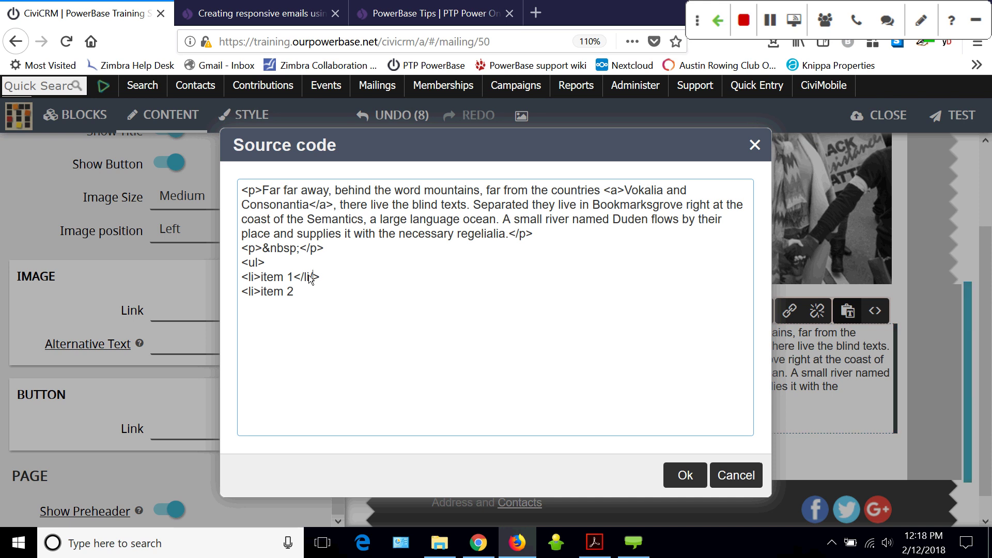
pyautogui.click(310, 279)
pyautogui.press('Delete')
pyautogui.click(319, 280)
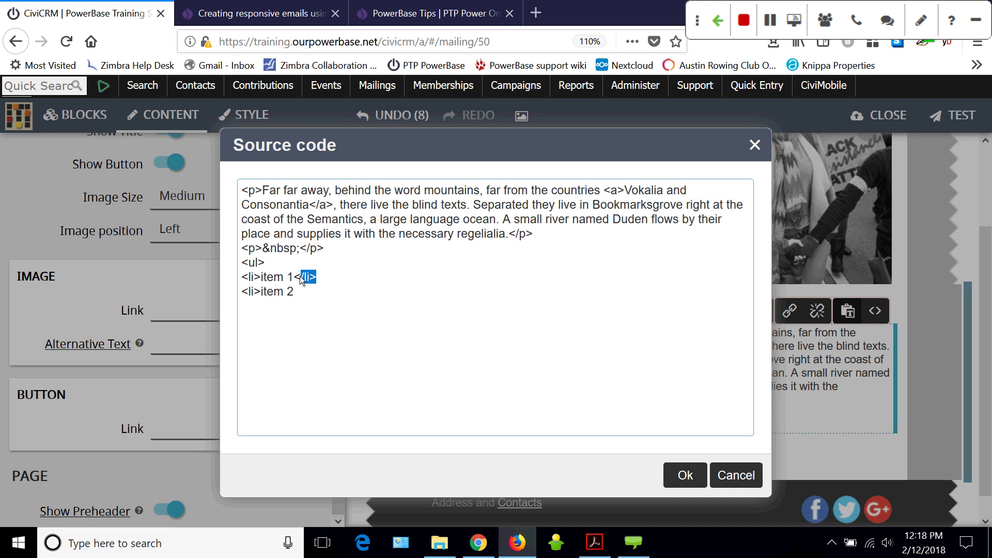
# Close item 2 with </li>, end the list with </ul>, and apply the source code to the body text
pyautogui.click(305, 292)
pyautogui.write('</li>')
pyautogui.moveTo(267, 262); pyautogui.dragTo(242, 266)
pyautogui.hotkey('ctrl', 'c')
pyautogui.click(254, 292)
pyautogui.hotkey('ctrl', 'v')
pyautogui.click(249, 312)
pyautogui.write('/')
pyautogui.click(682, 477)
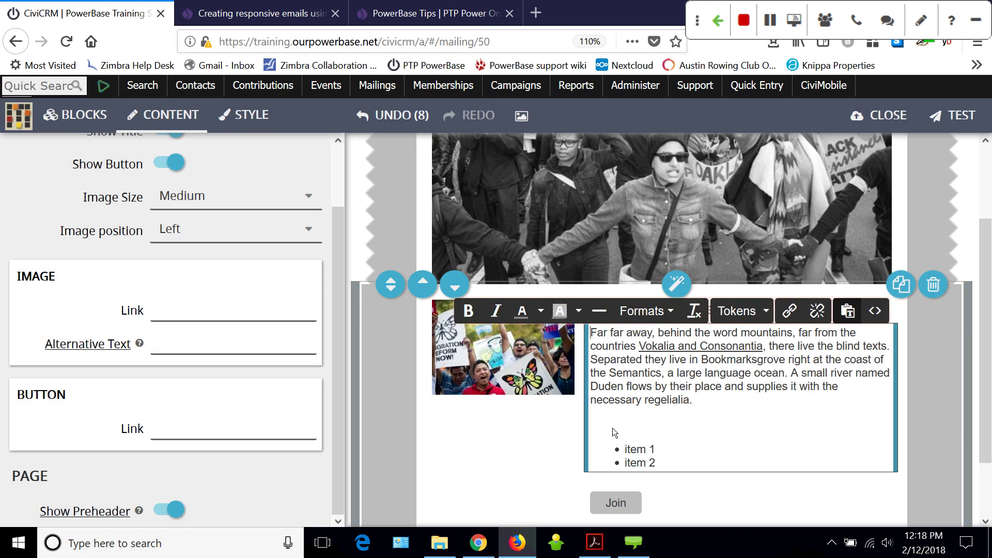
# Delete the blank line between the body paragraph and the bulleted list, and leave text editing
pyautogui.click(745, 423)
pyautogui.press('BackSpace')
pyautogui.press('BackSpace')
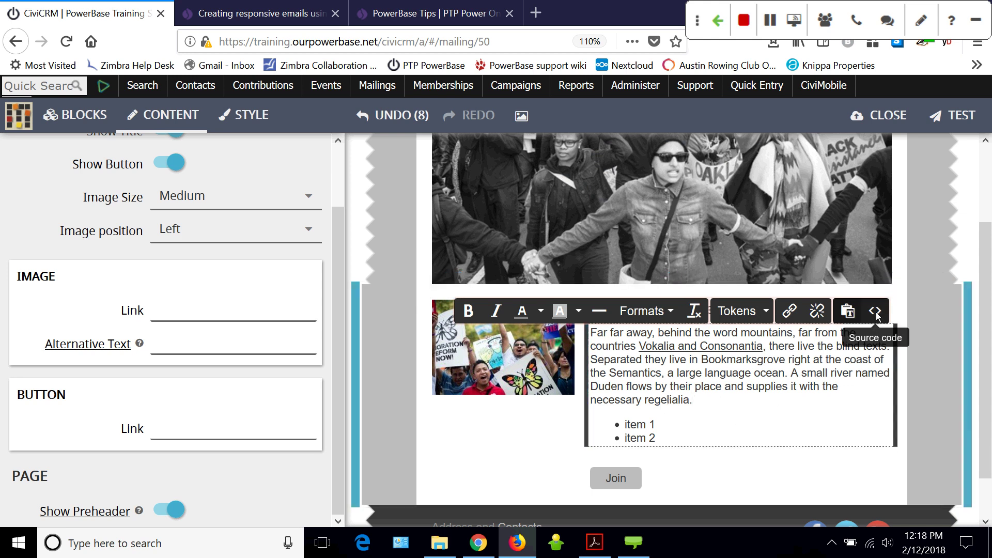
pyautogui.click(717, 472)
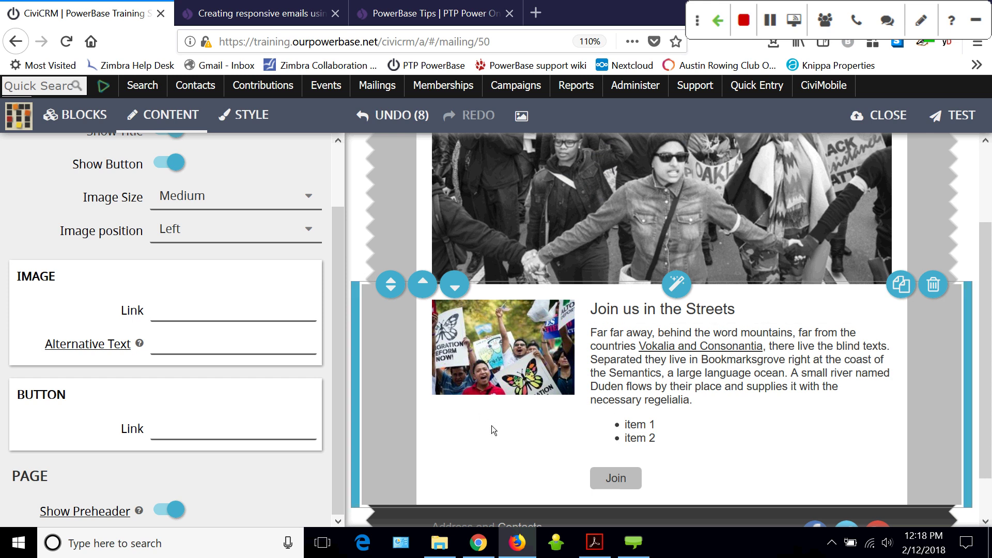
# Examine the main style settings for the backgrounds, title, paragraph and button, comparing them with the email preview
pyautogui.click(253, 119)
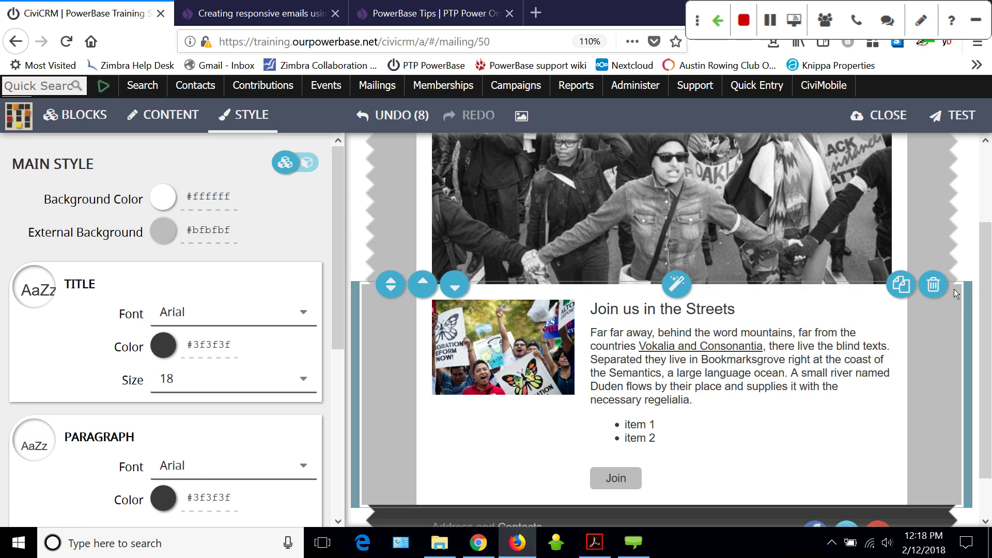
pyautogui.scroll(-2, 611, 362)
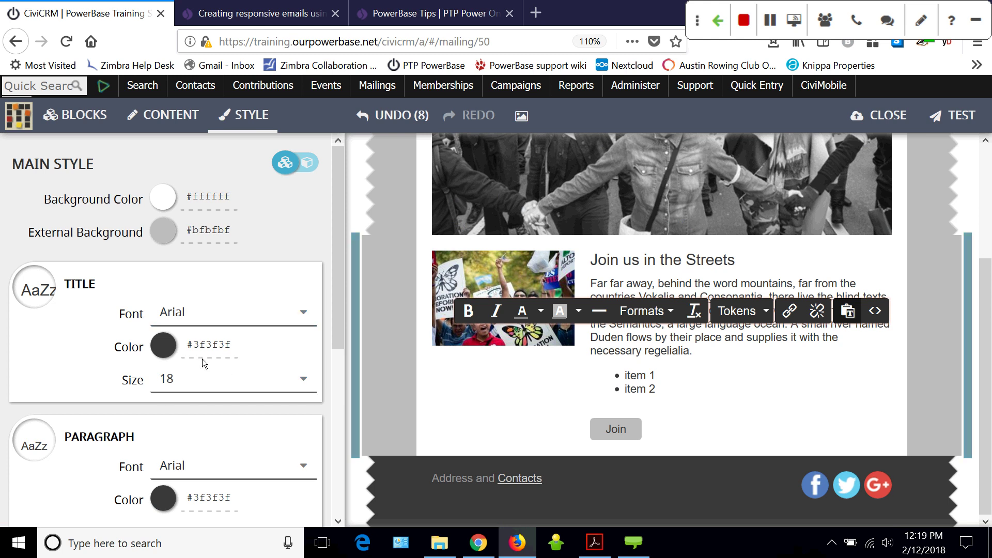
pyautogui.scroll(-2, 335, 352)
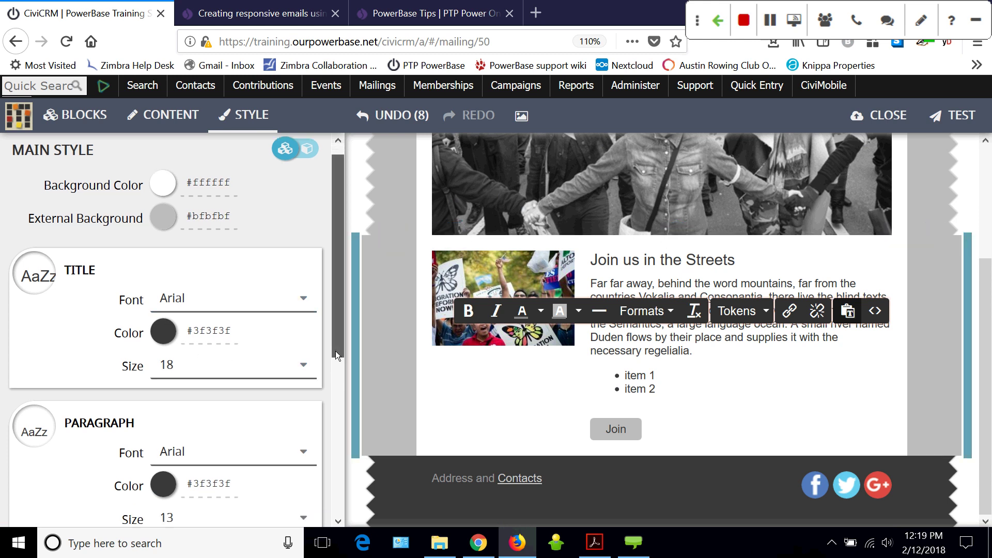
pyautogui.moveTo(334, 359); pyautogui.dragTo(297, 483)
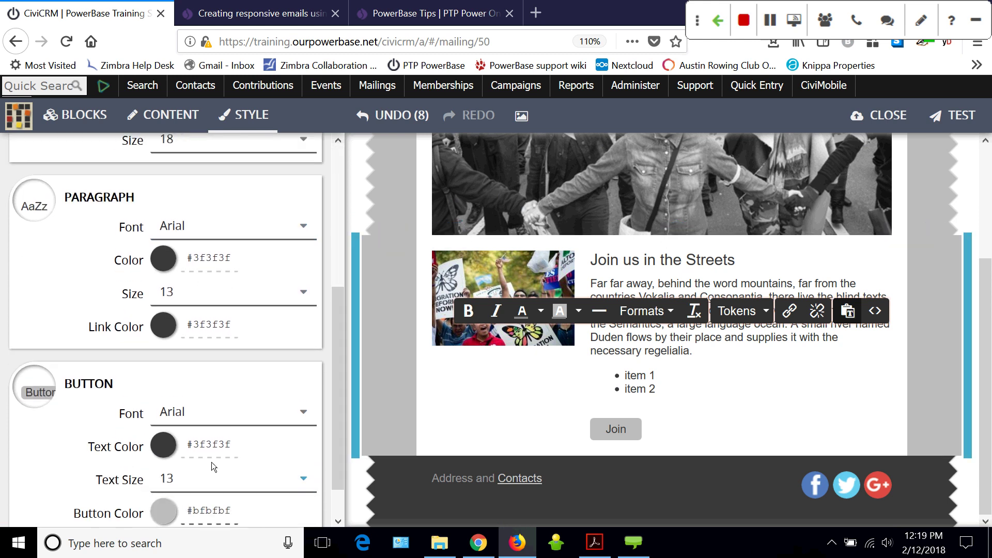
pyautogui.scroll(-2, 343, 401)
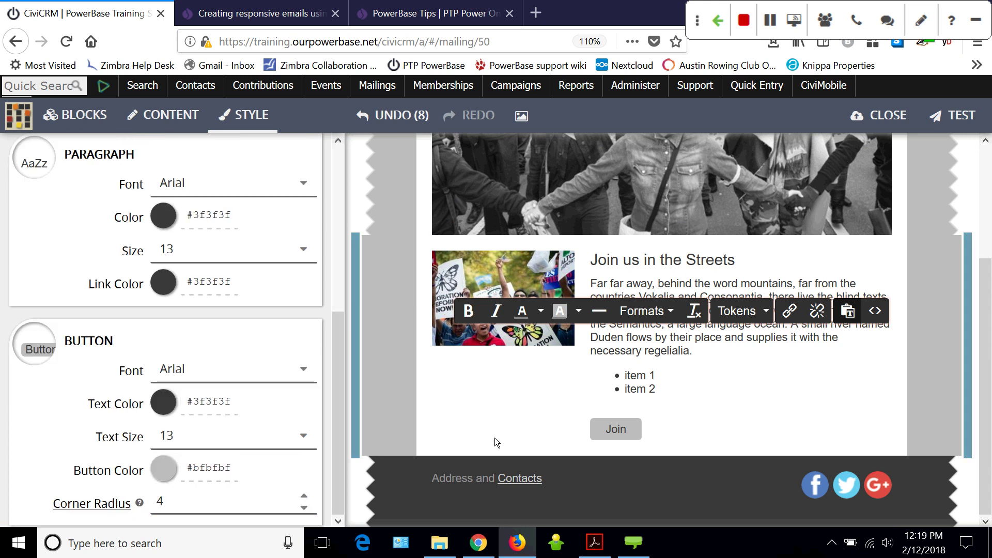
pyautogui.moveTo(600, 436)
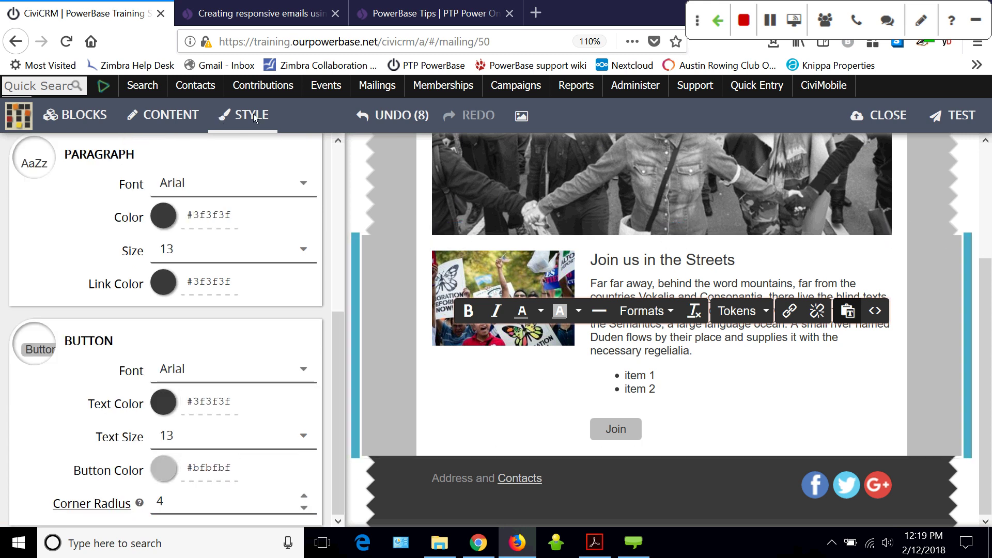
pyautogui.moveTo(333, 340); pyautogui.dragTo(358, 156)
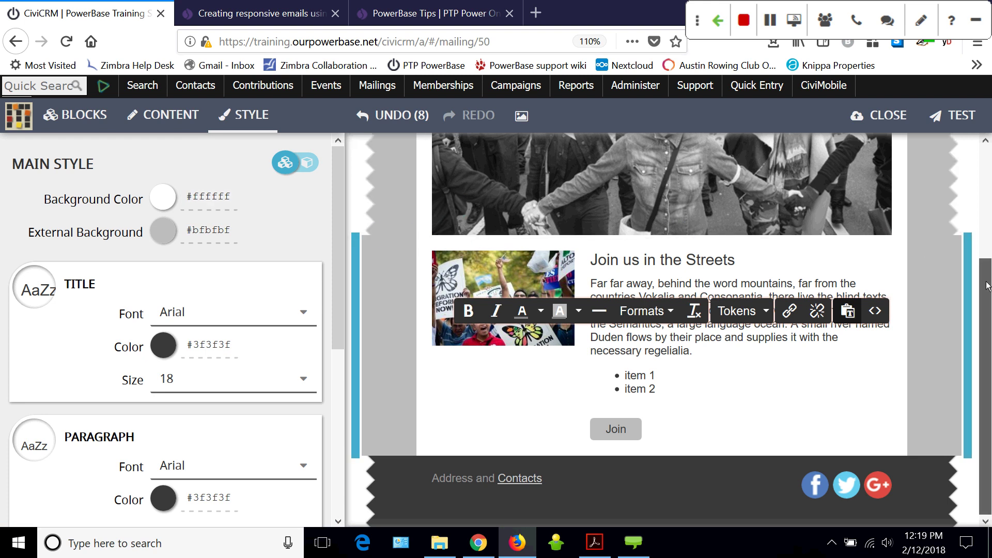
pyautogui.moveTo(986, 285); pyautogui.dragTo(990, 150)
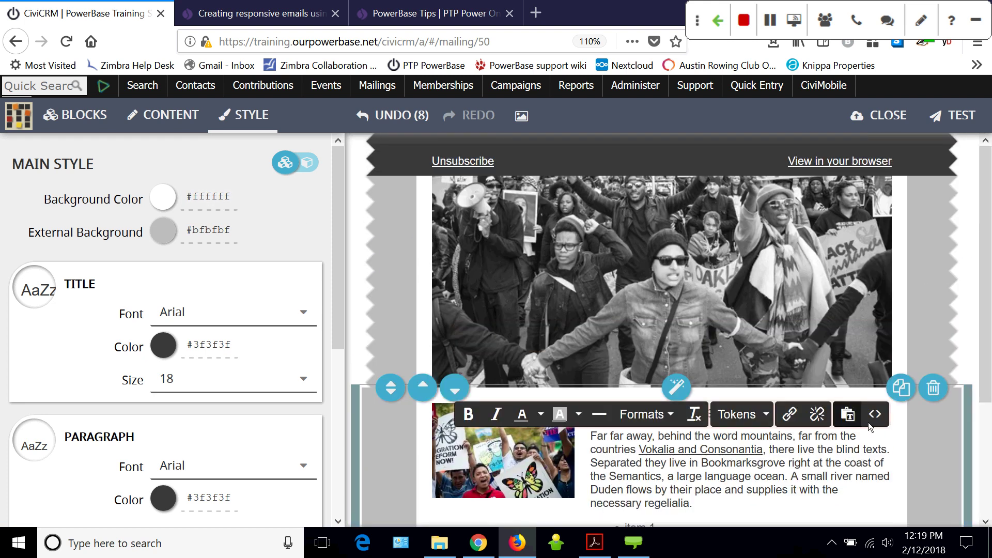
pyautogui.moveTo(991, 356); pyautogui.dragTo(988, 393)
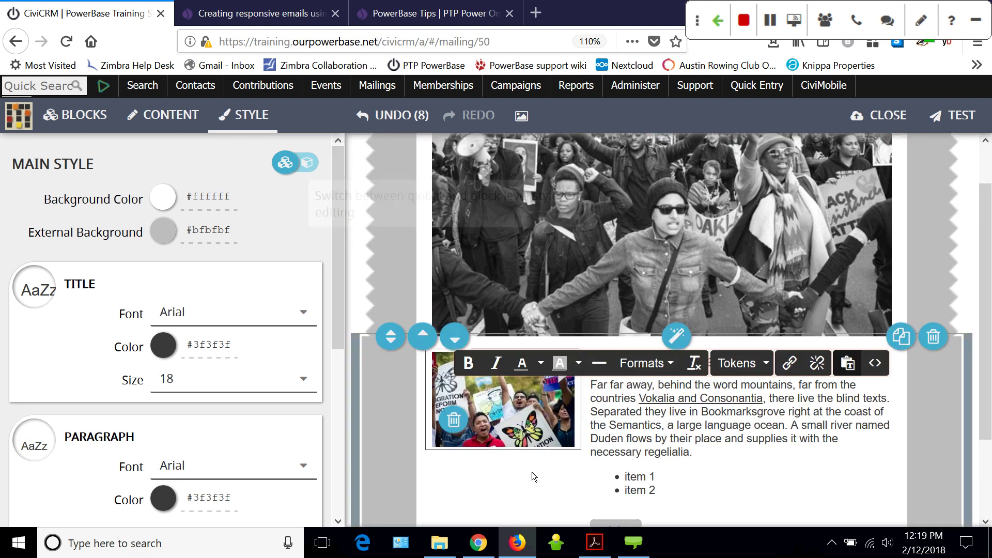
# Customize the image+text block's style at block level and set its external background to white, #ffffff
pyautogui.click(307, 163)
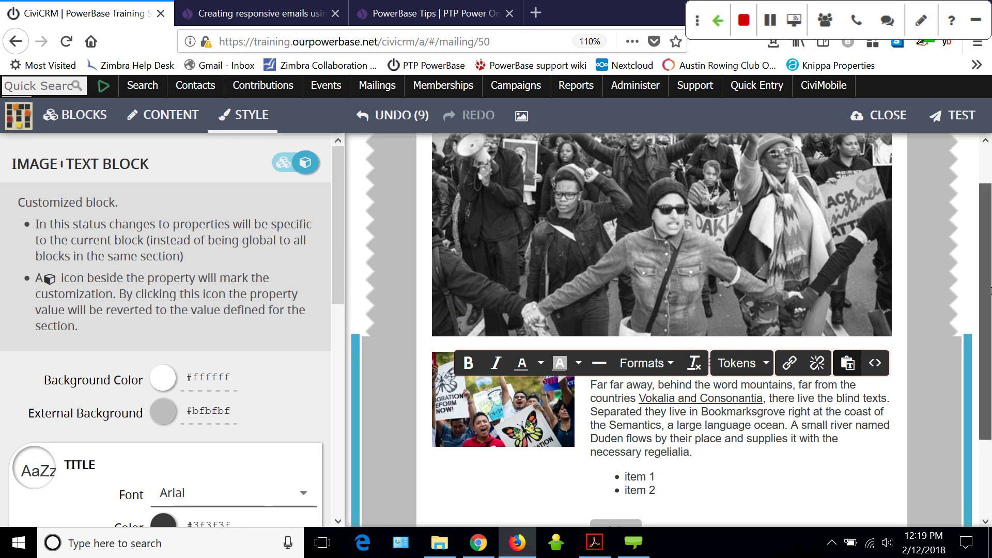
pyautogui.scroll(-3, 990, 290)
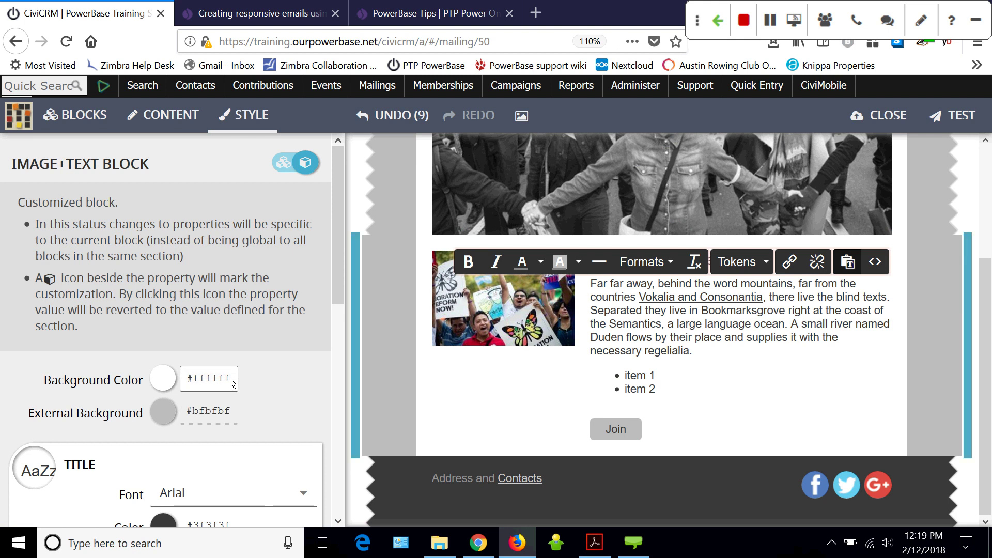
pyautogui.click(157, 410)
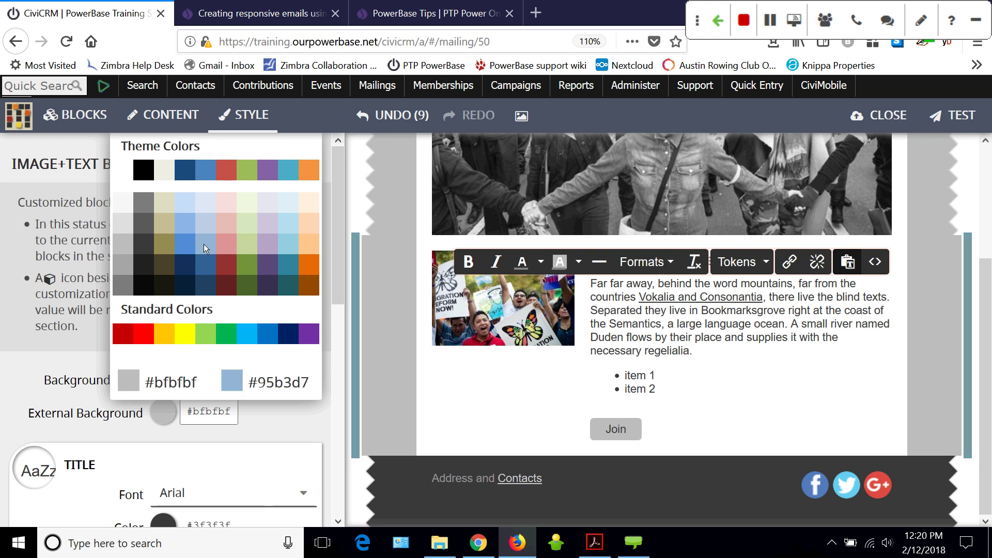
pyautogui.click(121, 166)
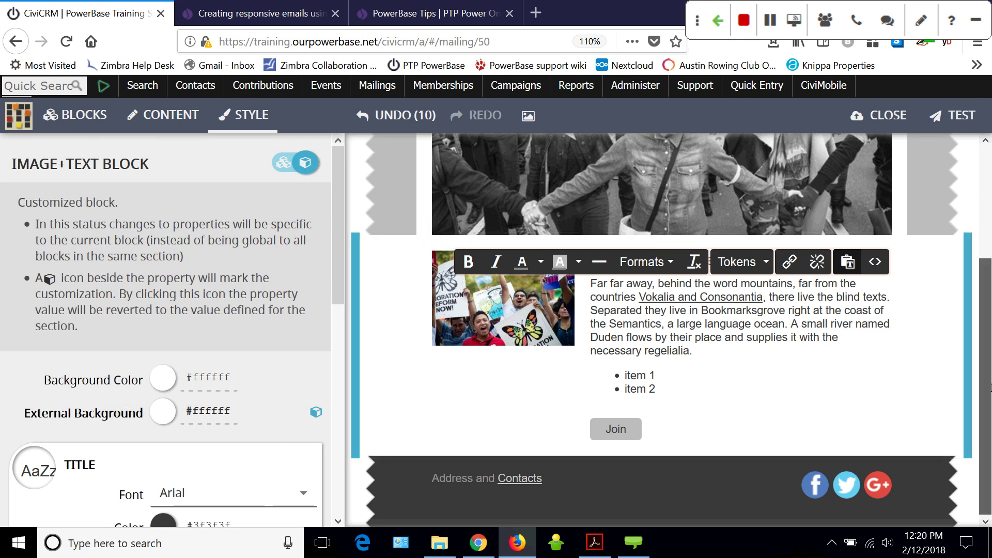
# Customize the large protest image block's style at block level and set its external background to white, #ffffff
pyautogui.scroll(1, 991, 387)
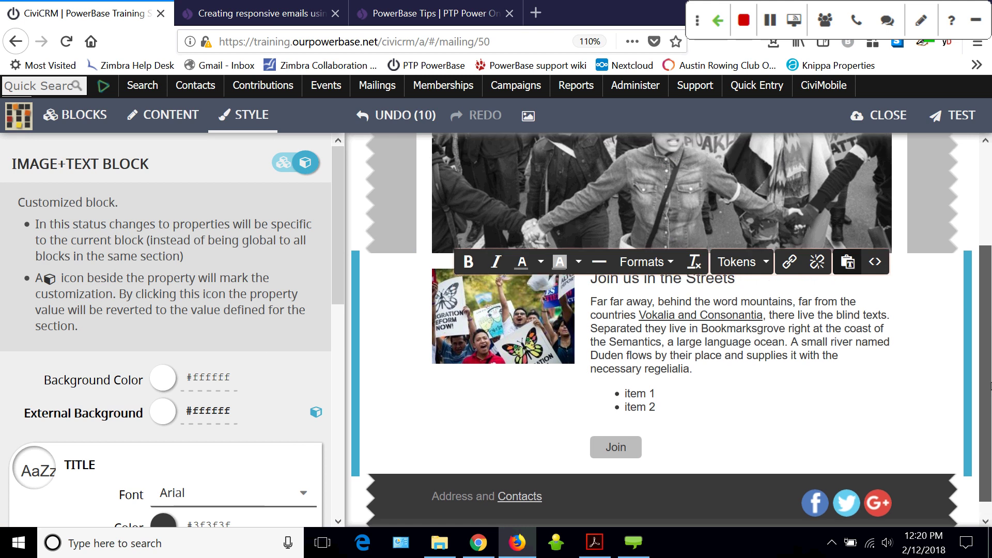
pyautogui.scroll(3, 925, 250)
pyautogui.scroll(1, 925, 246)
pyautogui.click(928, 242)
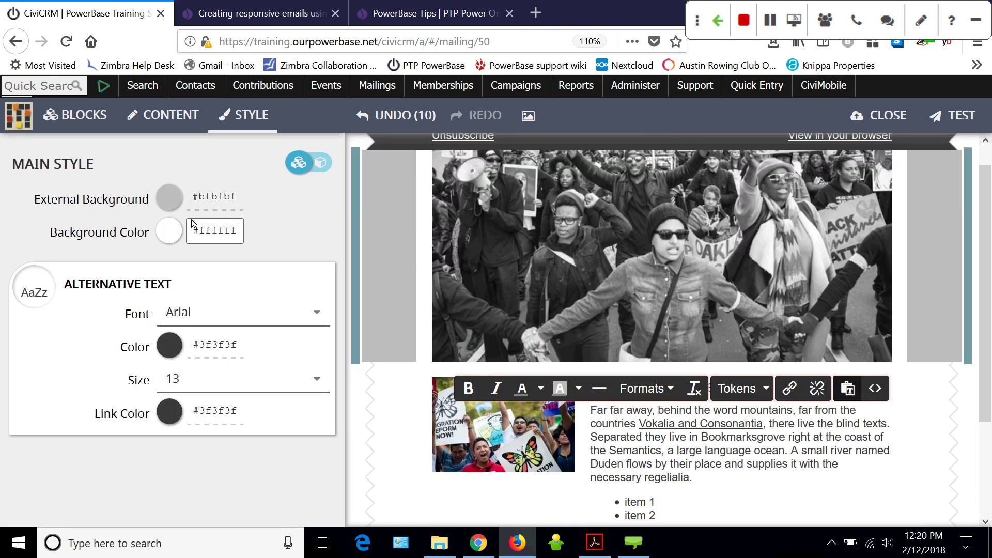
pyautogui.click(323, 164)
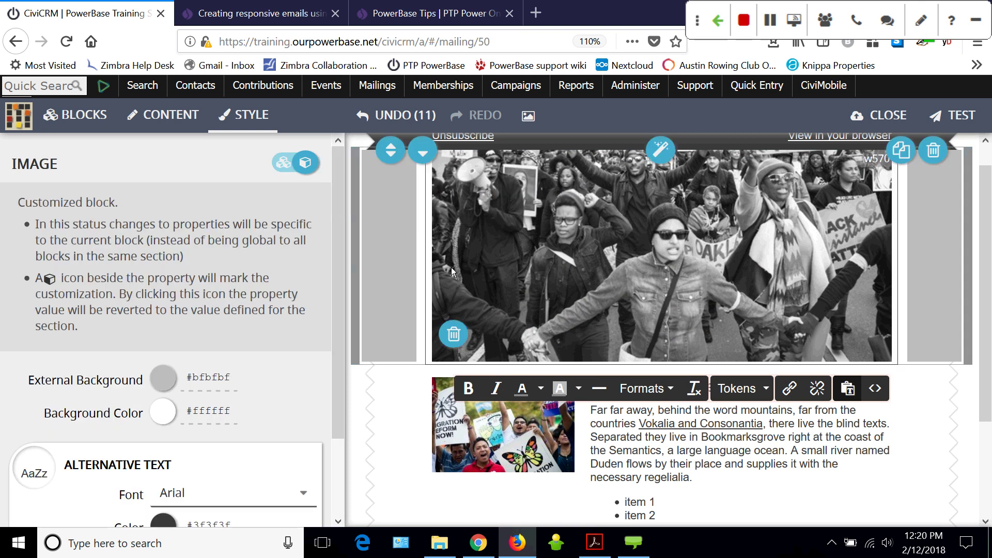
pyautogui.click(163, 379)
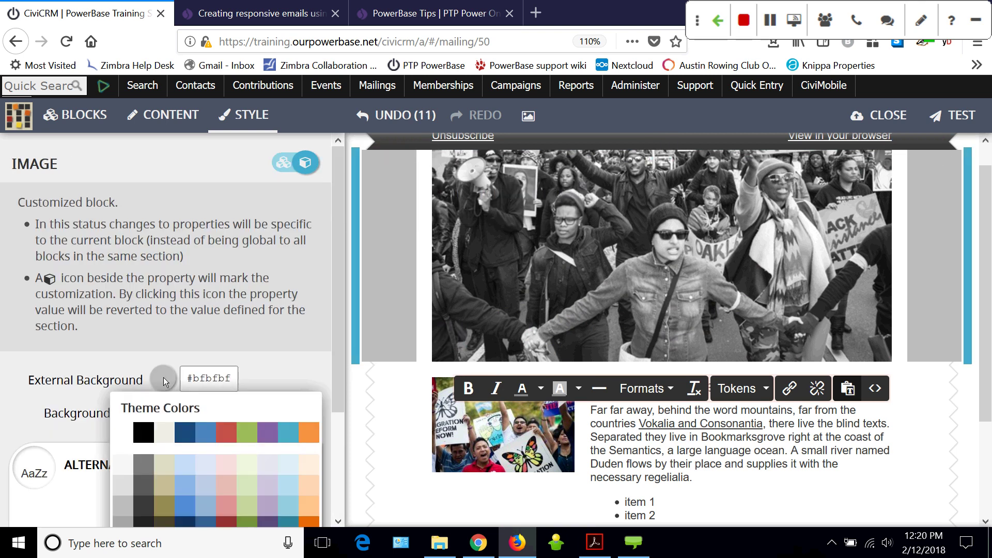
pyautogui.click(122, 435)
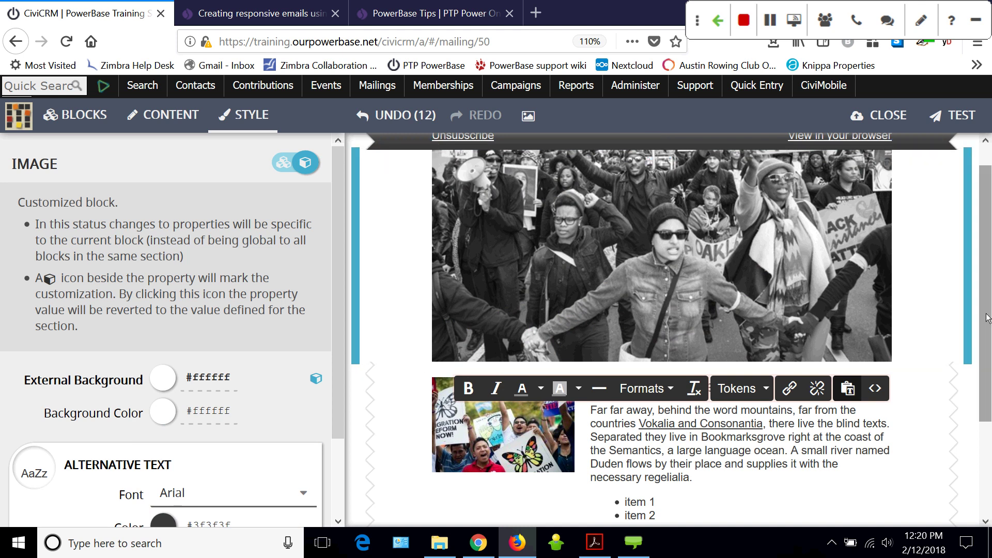
# In the footer social block's content options, disable the Google+ icon and enable the Website icon
pyautogui.moveTo(987, 317); pyautogui.dragTo(989, 426)
pyautogui.click(630, 496)
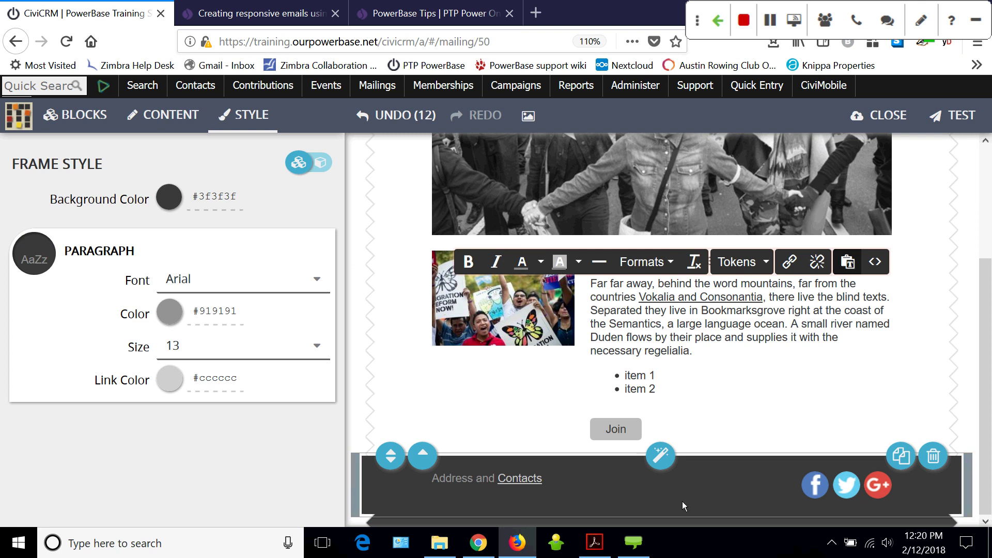
pyautogui.click(160, 115)
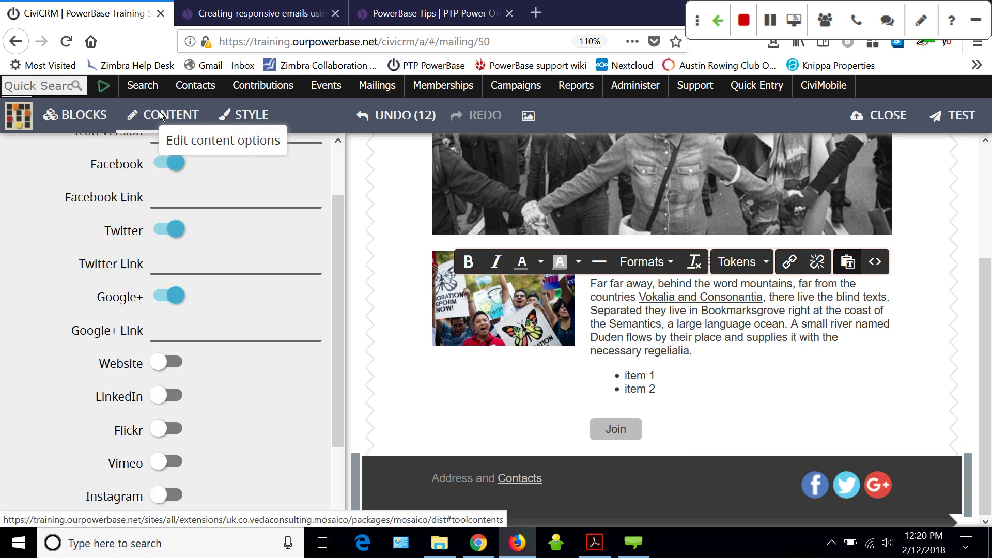
pyautogui.scroll(3, 334, 327)
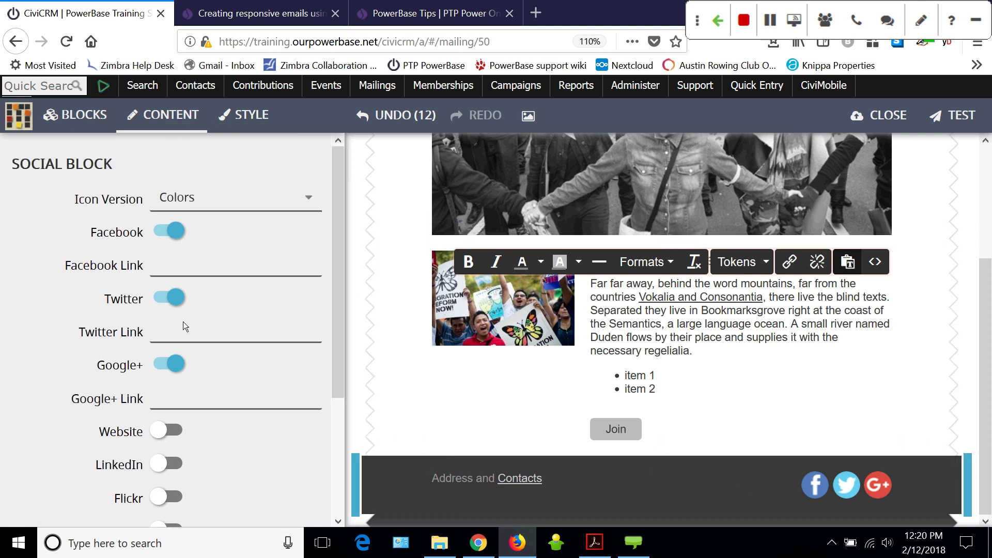
pyautogui.click(173, 366)
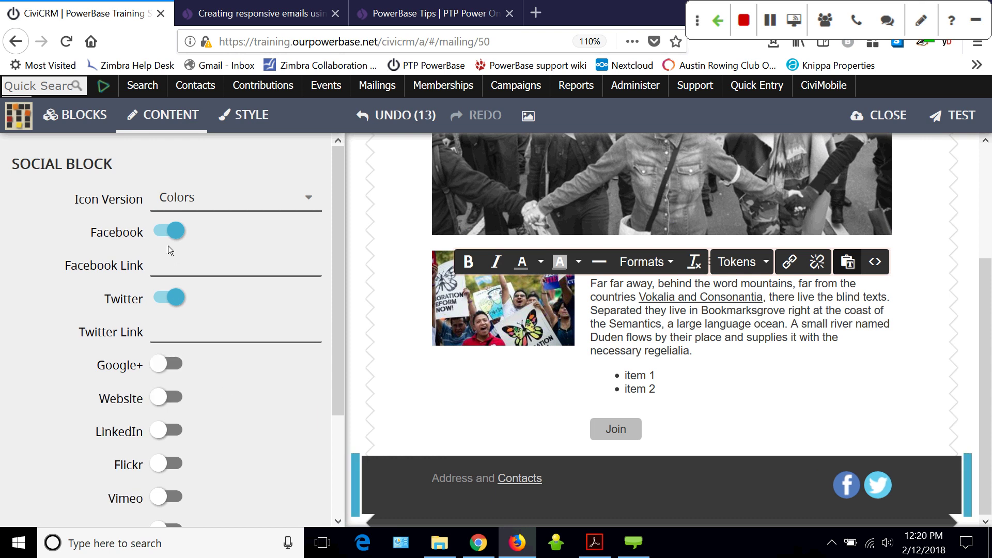
pyautogui.click(168, 397)
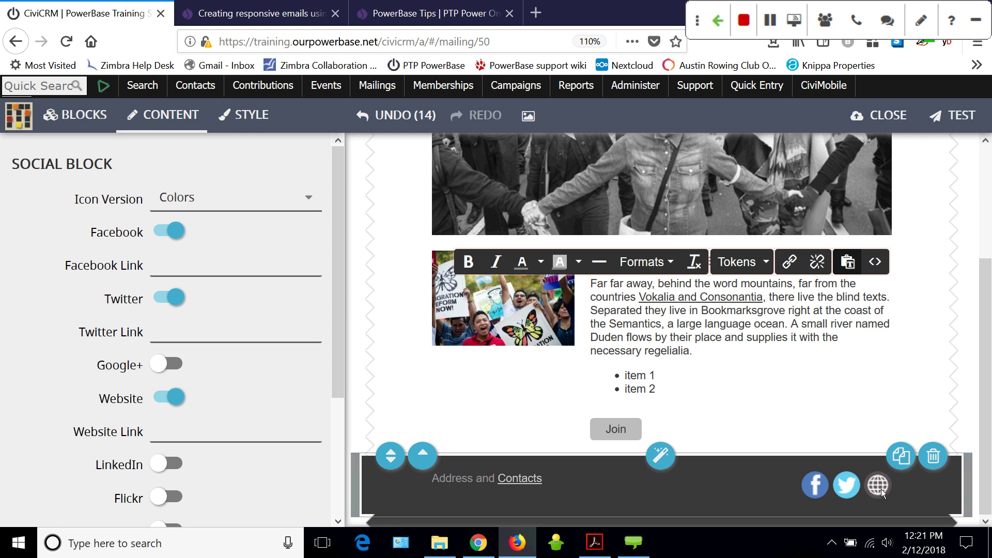
pyautogui.click(172, 255)
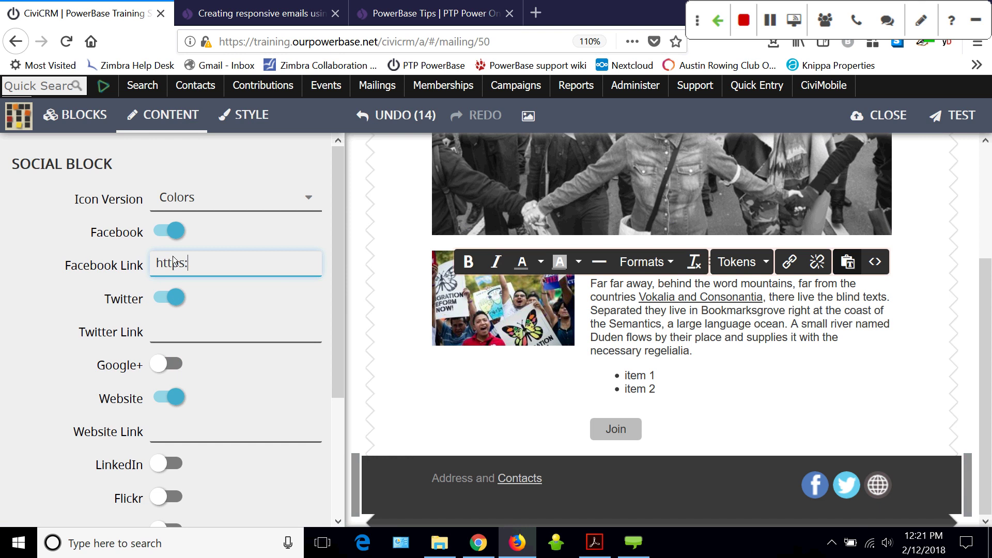
pyautogui.write('facebook.com/')
pyautogui.write('progress')
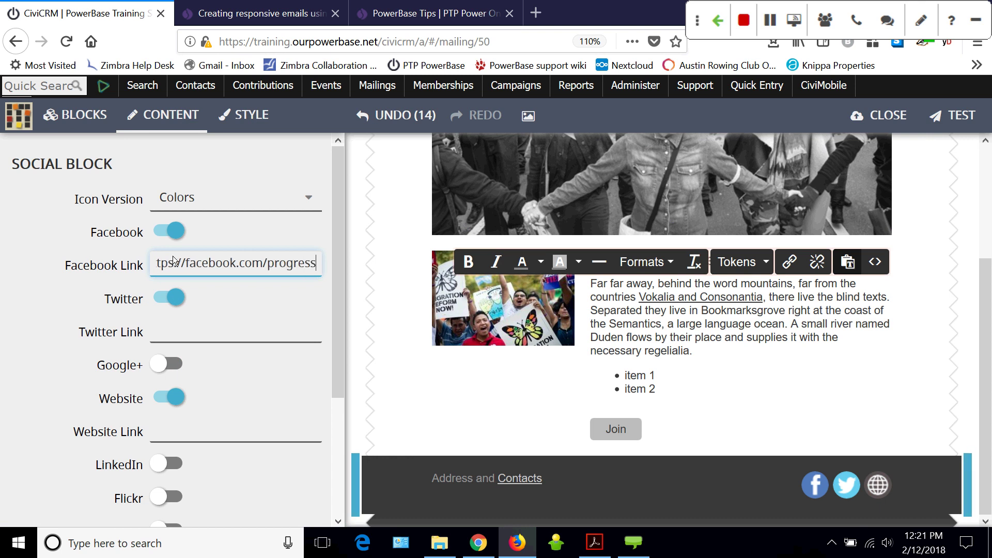
pyautogui.write('ivetech')
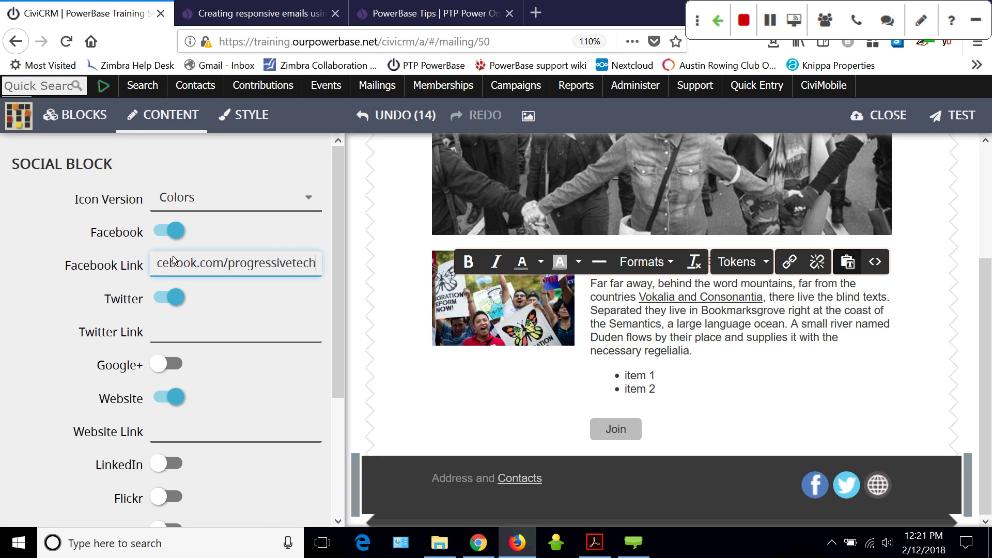
pyautogui.click(185, 327)
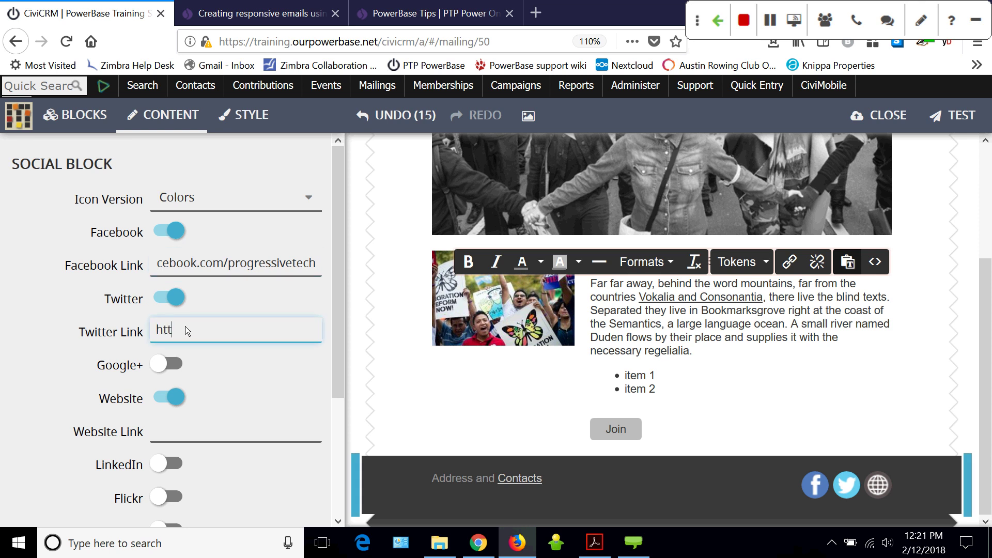
pyautogui.write('https://twitter.com/ptptw')
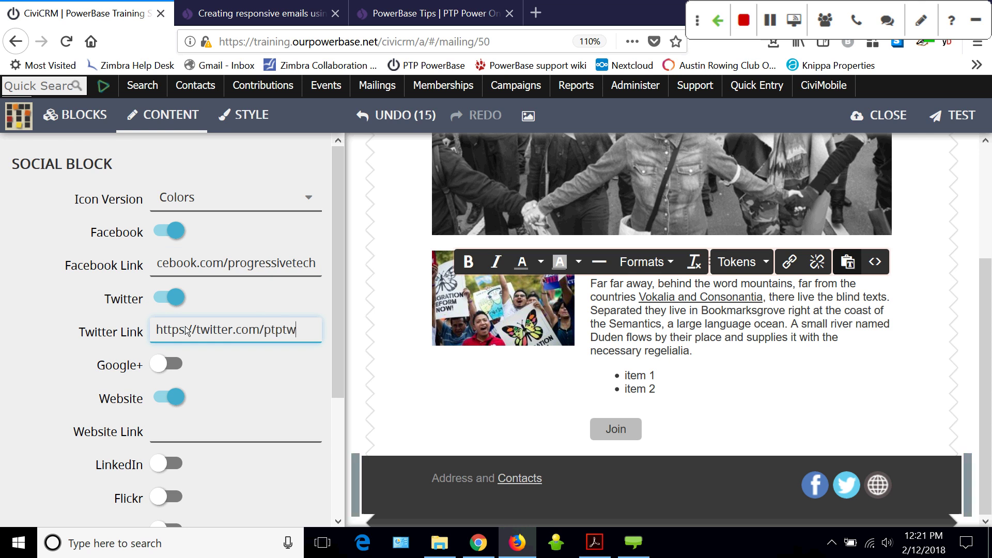
pyautogui.write('eets')
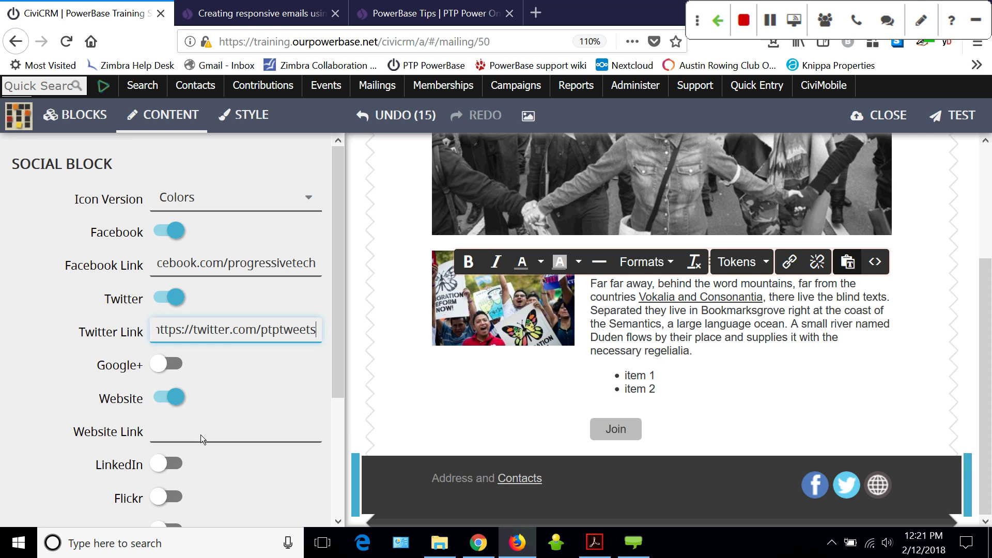
pyautogui.click(168, 433)
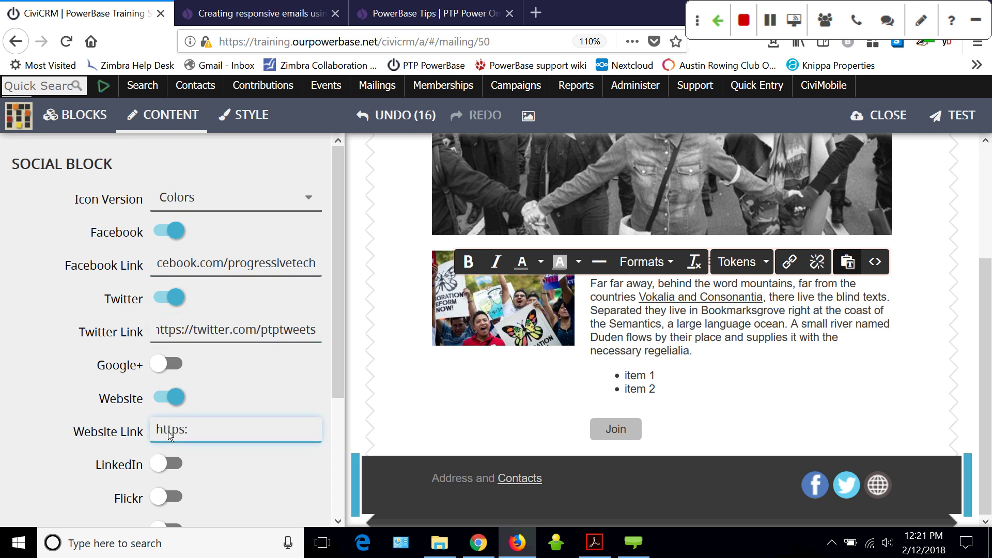
pyautogui.write('progressivetech.')
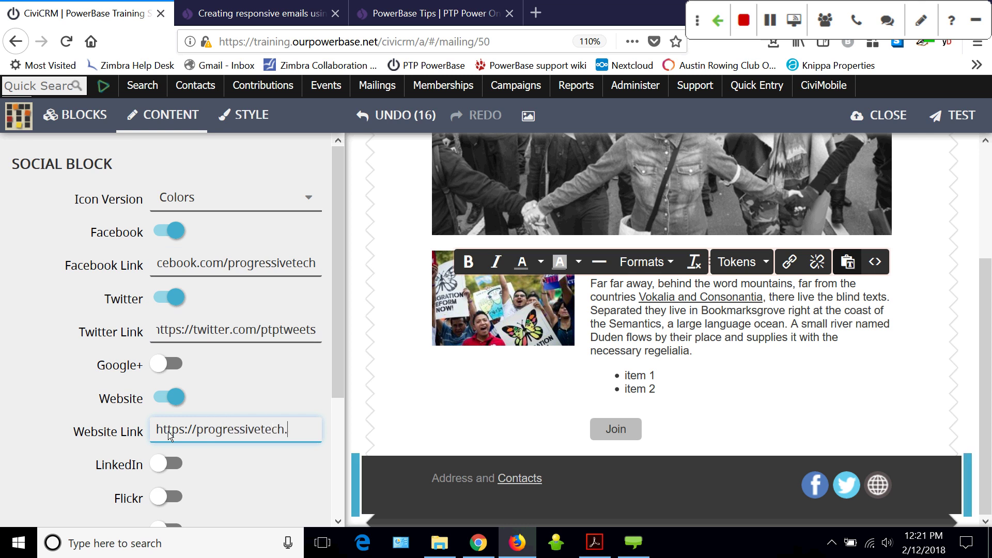
pyautogui.write('org')
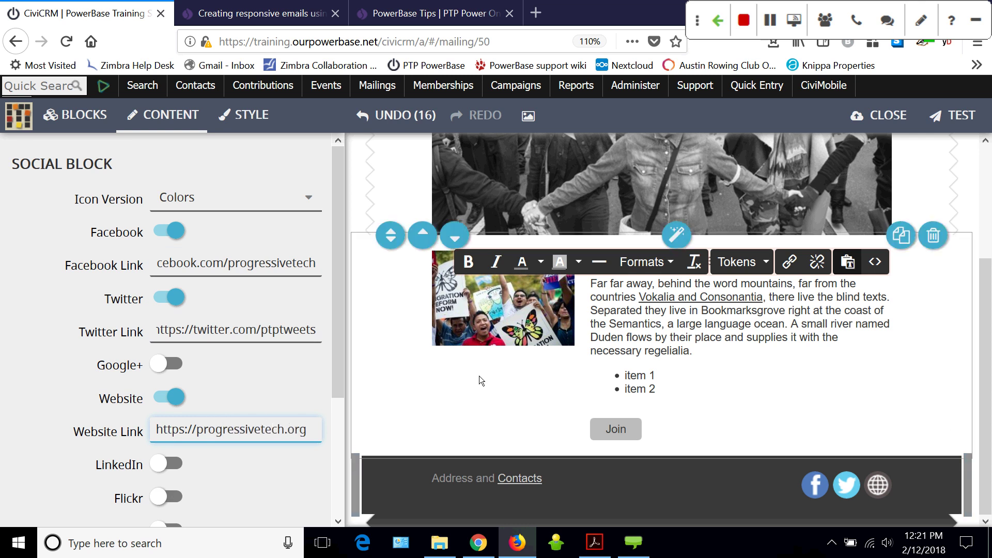
# Replace the footer text "Address and Contacts" with the Domain name token, found by searching the tokens for "dom"
pyautogui.scroll(-2, 336, 361)
pyautogui.scroll(-3, 327, 439)
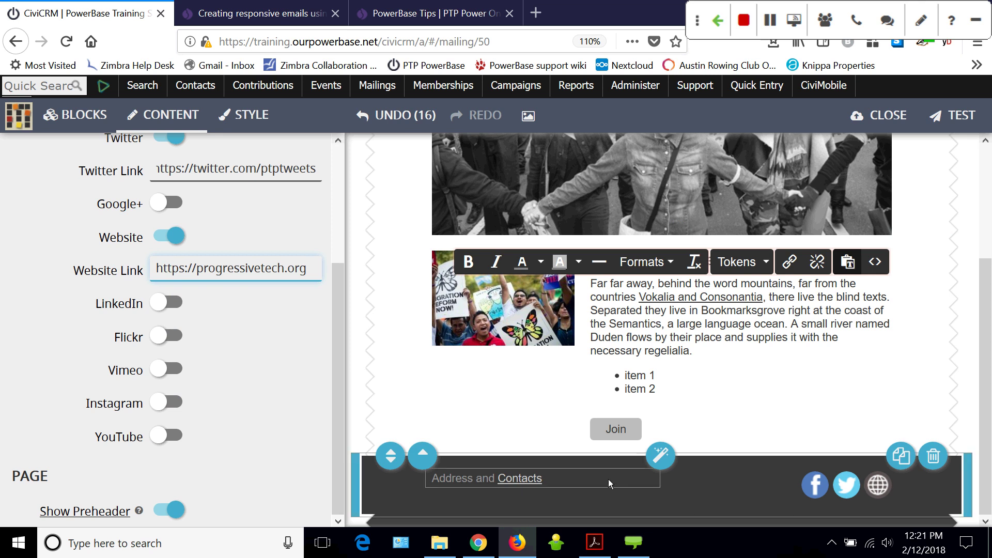
pyautogui.click(609, 479)
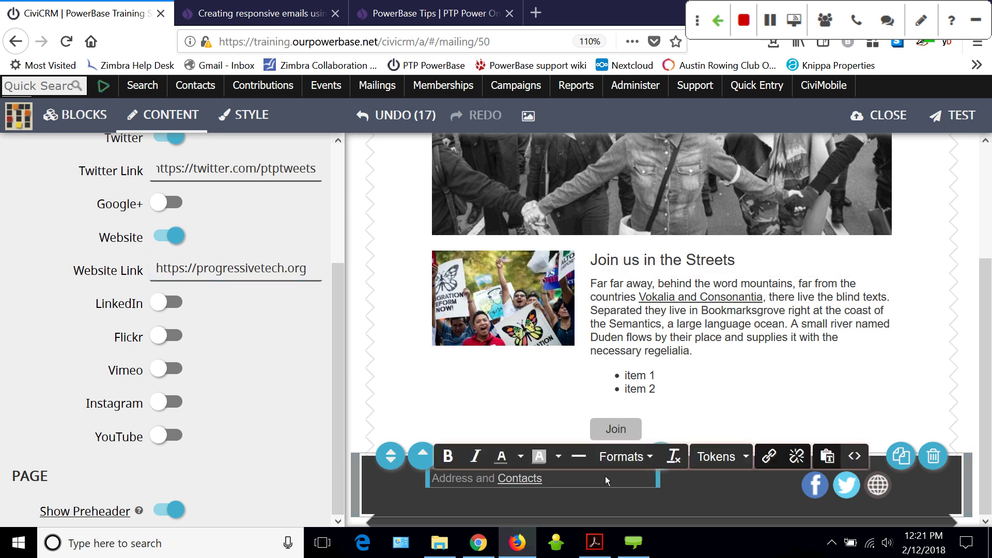
pyautogui.moveTo(605, 478); pyautogui.dragTo(448, 480)
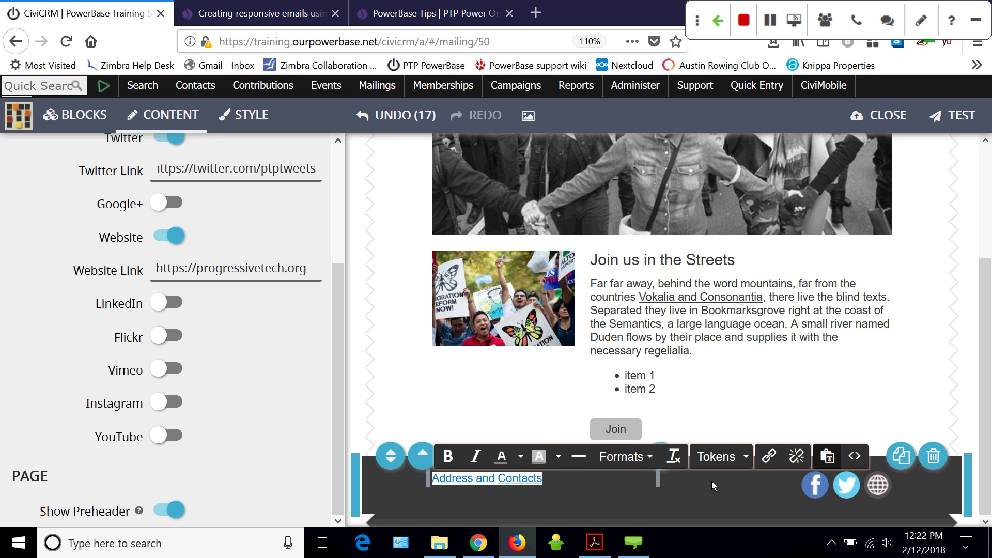
pyautogui.click(746, 457)
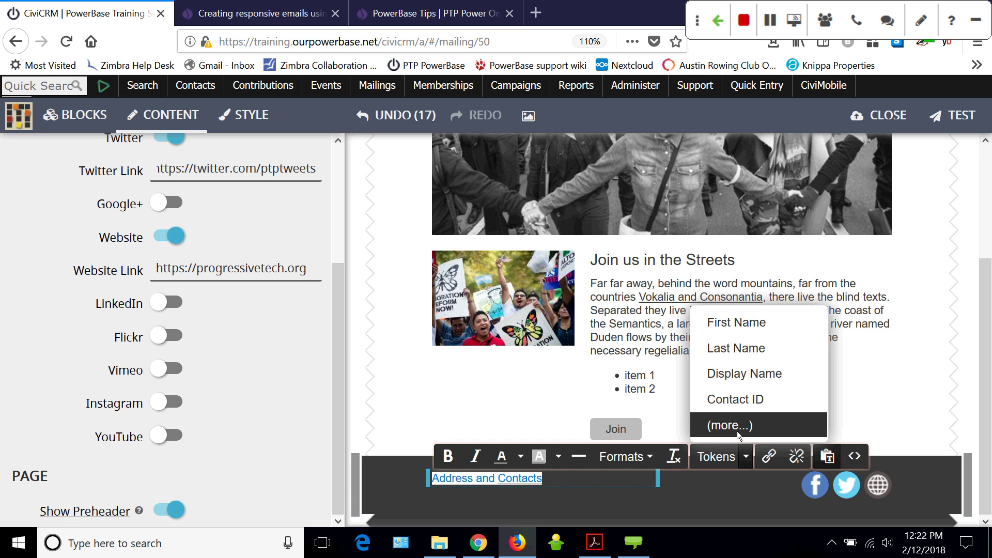
pyautogui.click(737, 431)
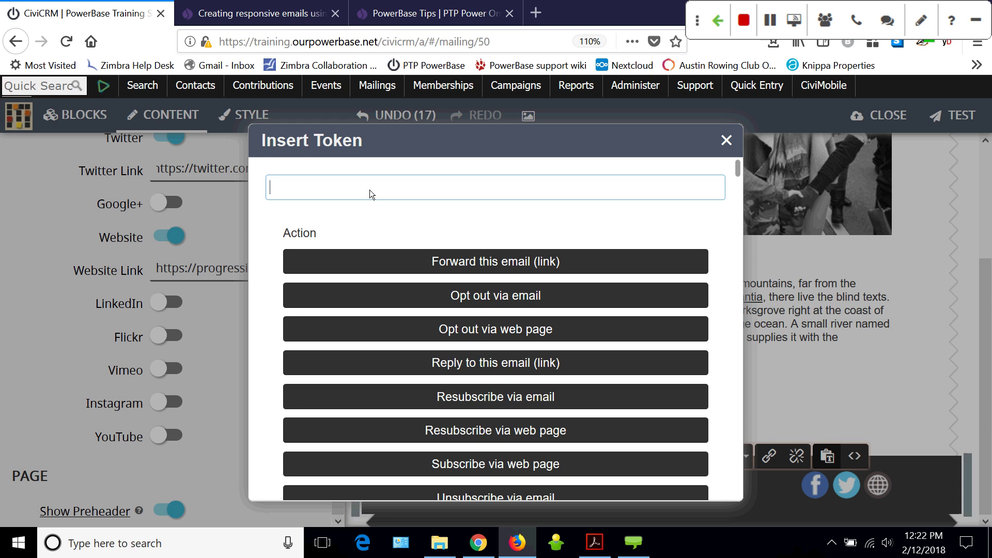
pyautogui.write('dom')
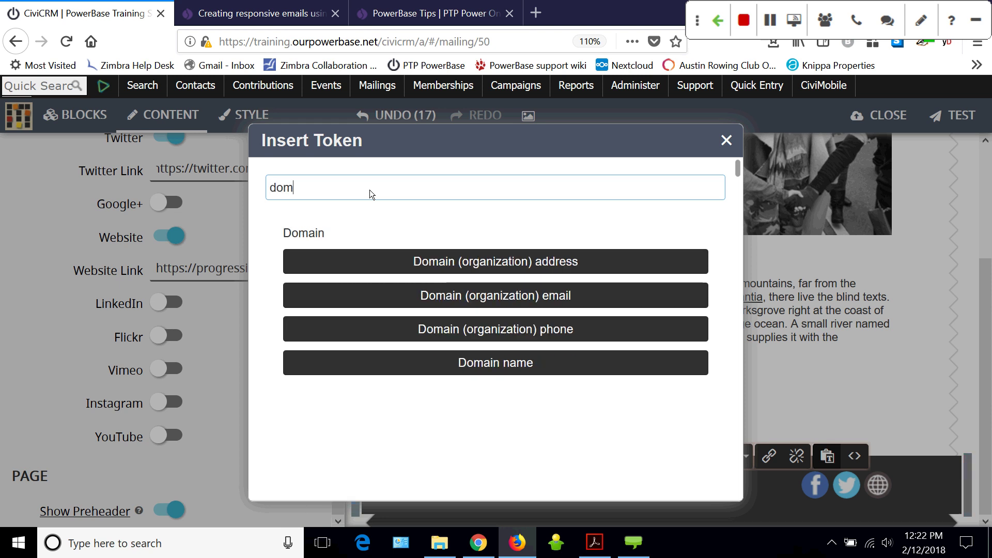
pyautogui.click(482, 364)
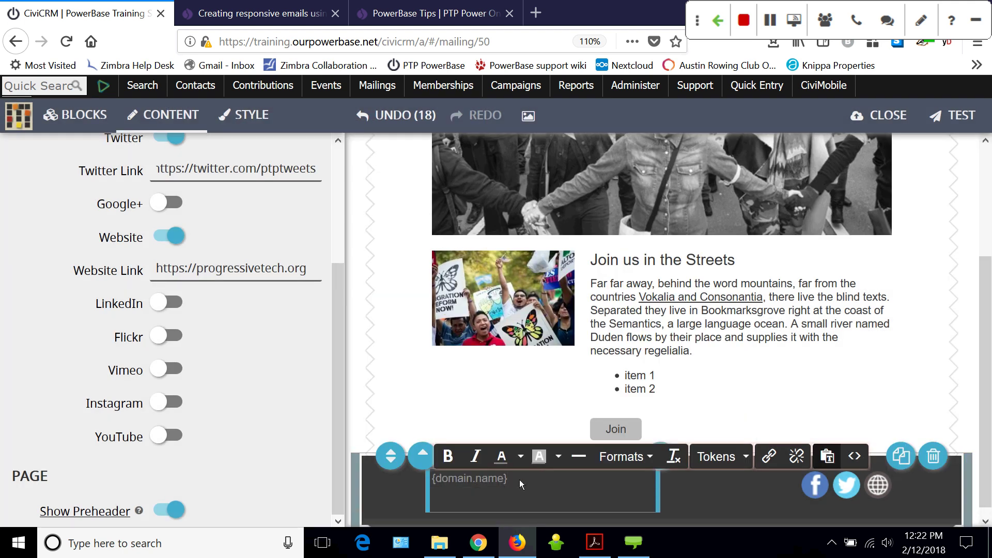
# Insert the Domain (organization) address token below the domain name in the footer and leave text editing
pyautogui.click(747, 458)
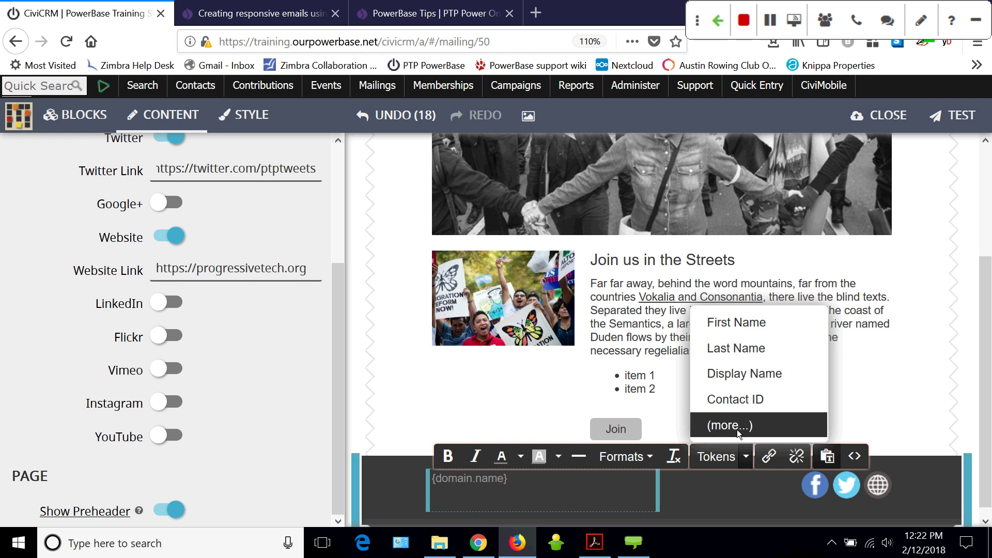
pyautogui.click(737, 425)
pyautogui.write('domain')
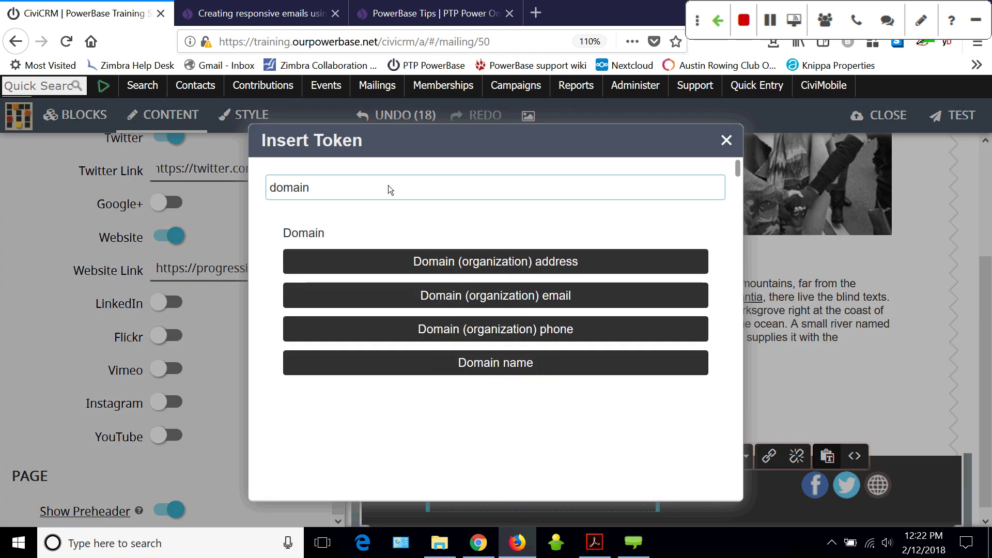
pyautogui.click(468, 262)
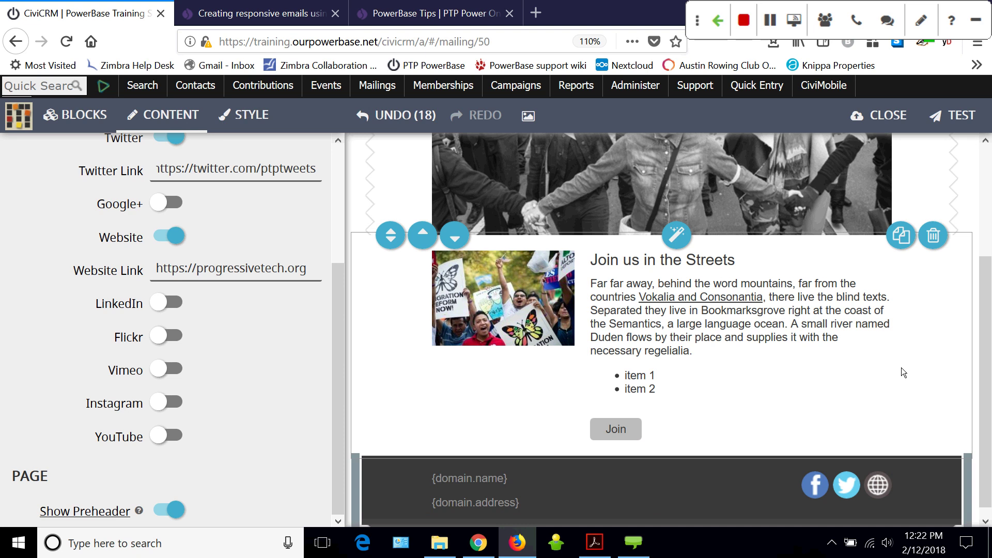
pyautogui.scroll(5, 902, 368)
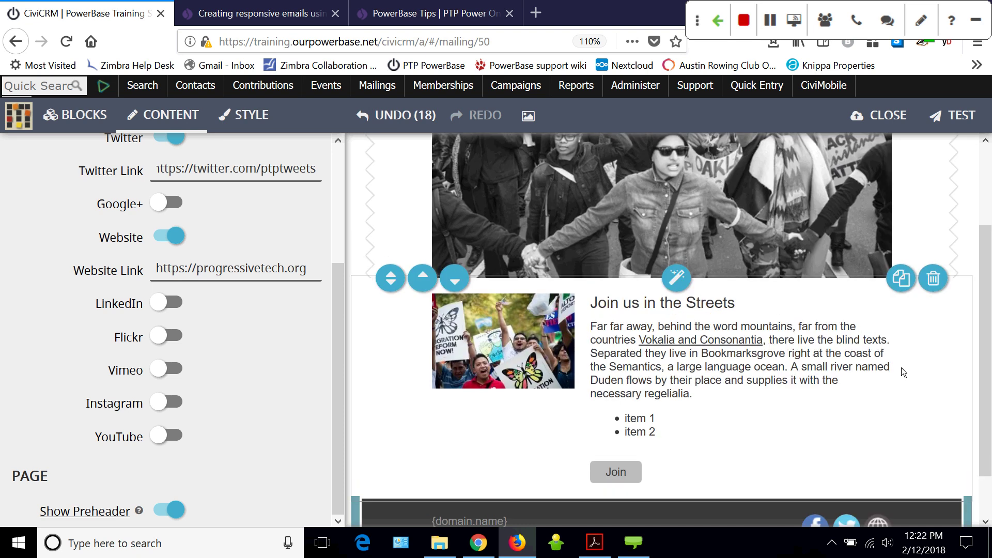
pyautogui.click(902, 363)
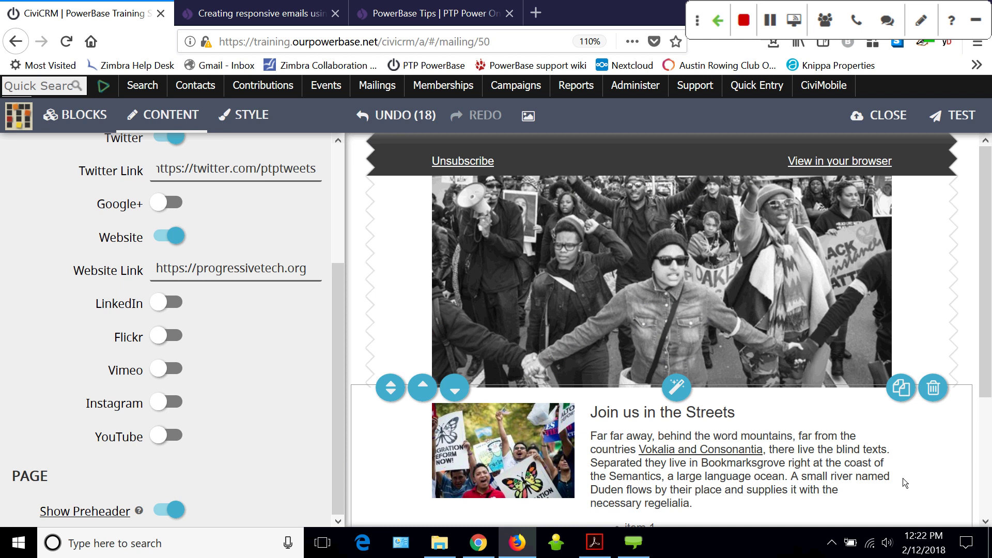
# Move the "Join us in the Streets" block above the large image block, and restore the original block order
pyautogui.scroll(-5, 904, 478)
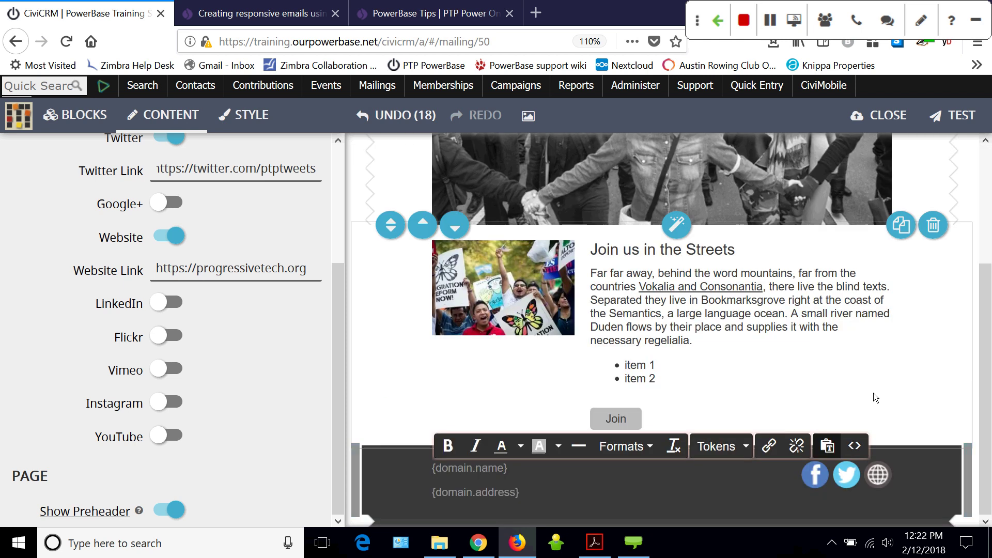
pyautogui.scroll(3, 873, 393)
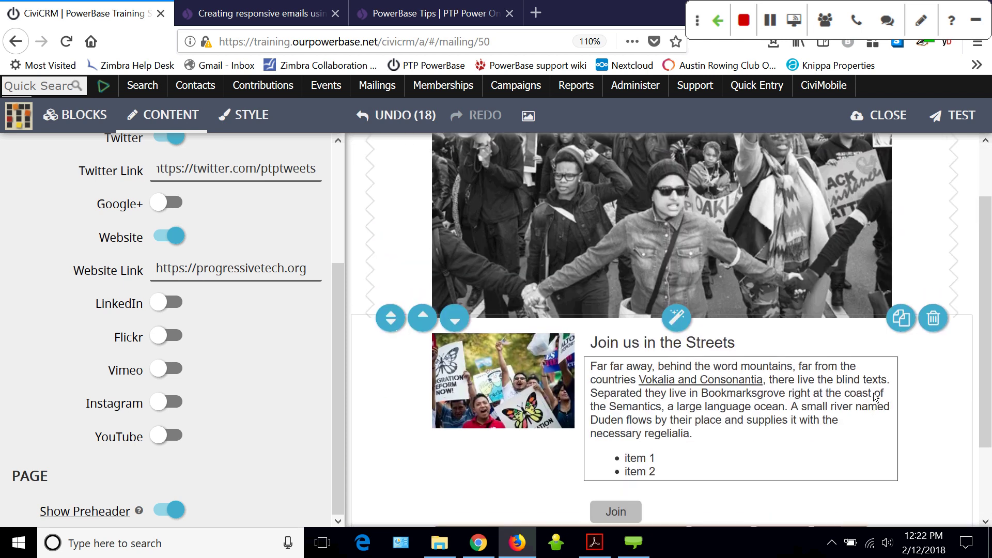
pyautogui.scroll(2, 874, 393)
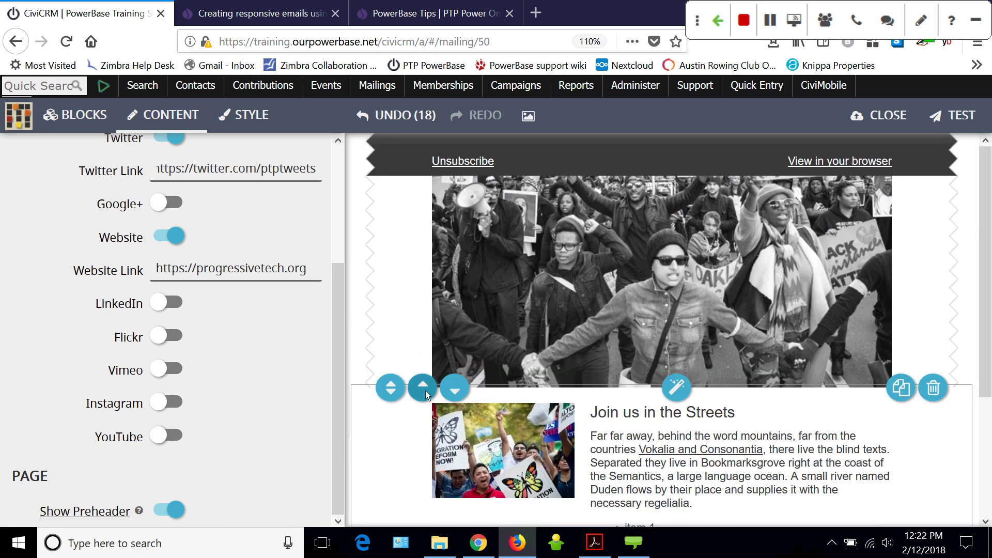
pyautogui.click(423, 389)
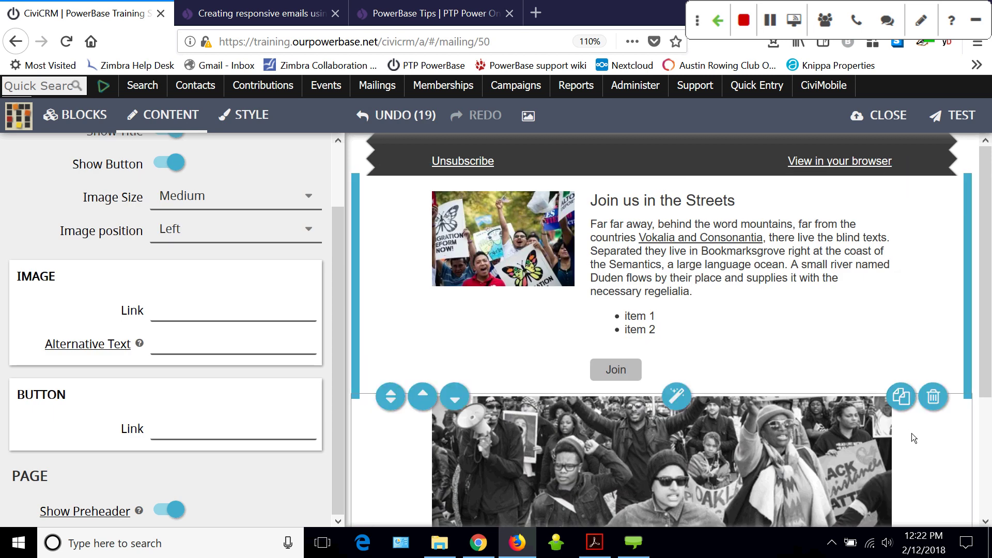
pyautogui.click(422, 397)
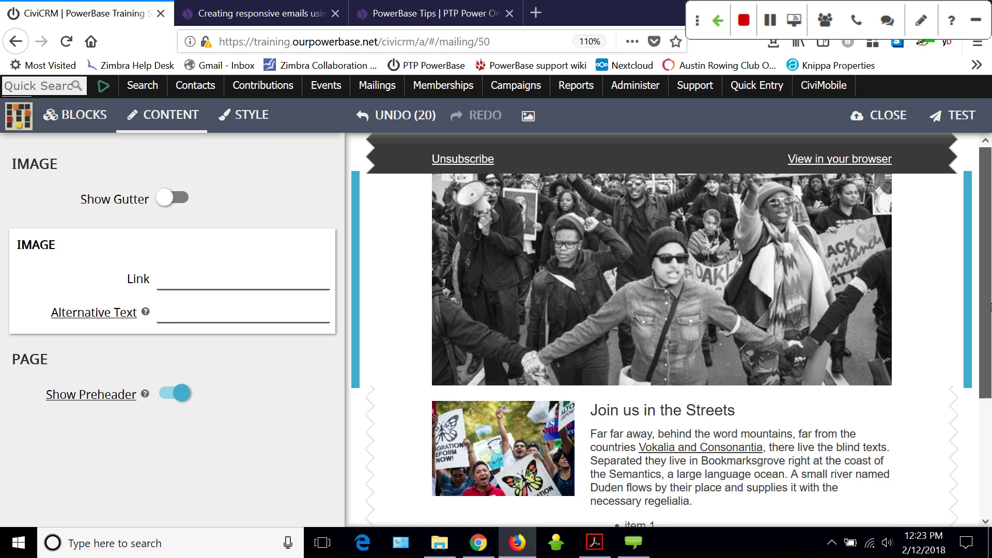
# Add a plain text block between the "Join us in the Streets" block and the footer
pyautogui.moveTo(990, 308); pyautogui.dragTo(991, 410)
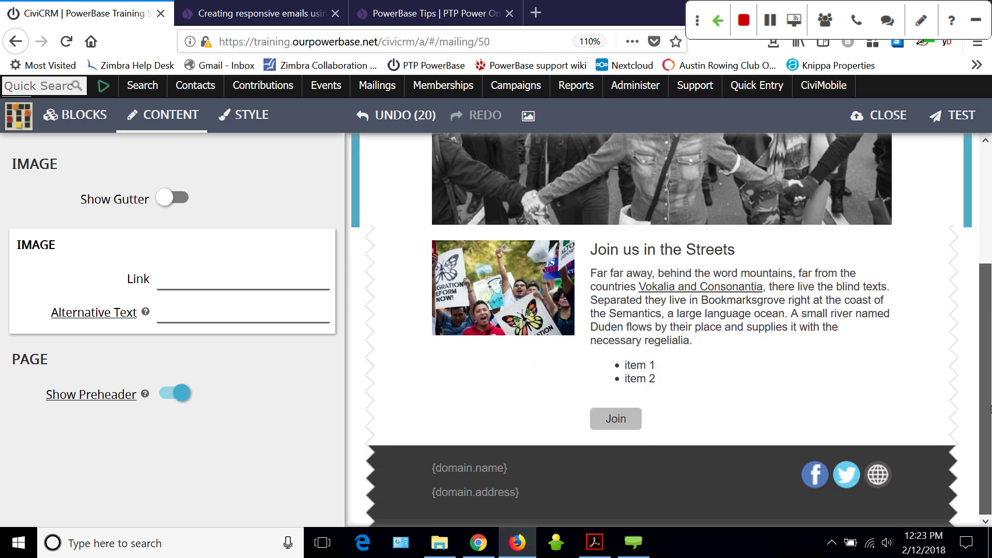
pyautogui.scroll(5, 991, 409)
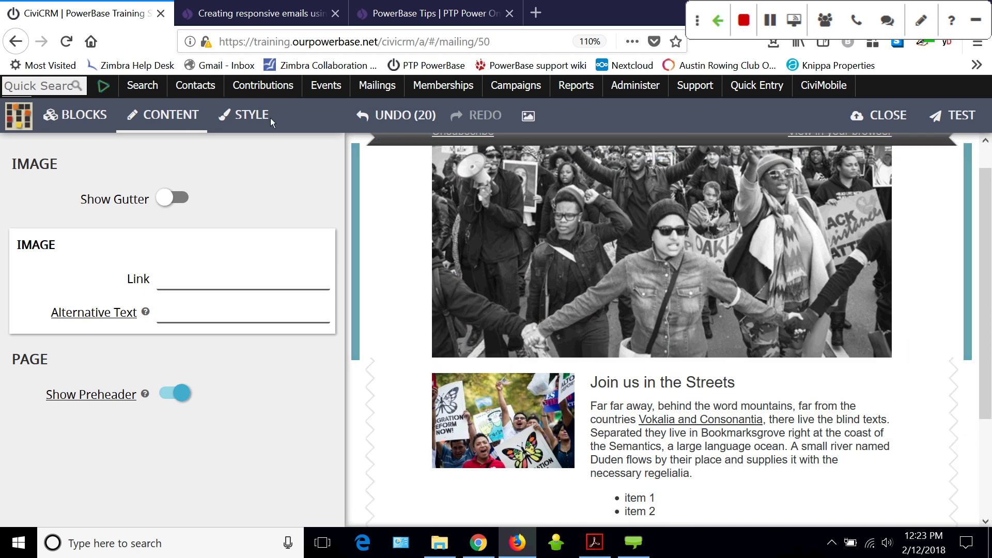
pyautogui.click(74, 112)
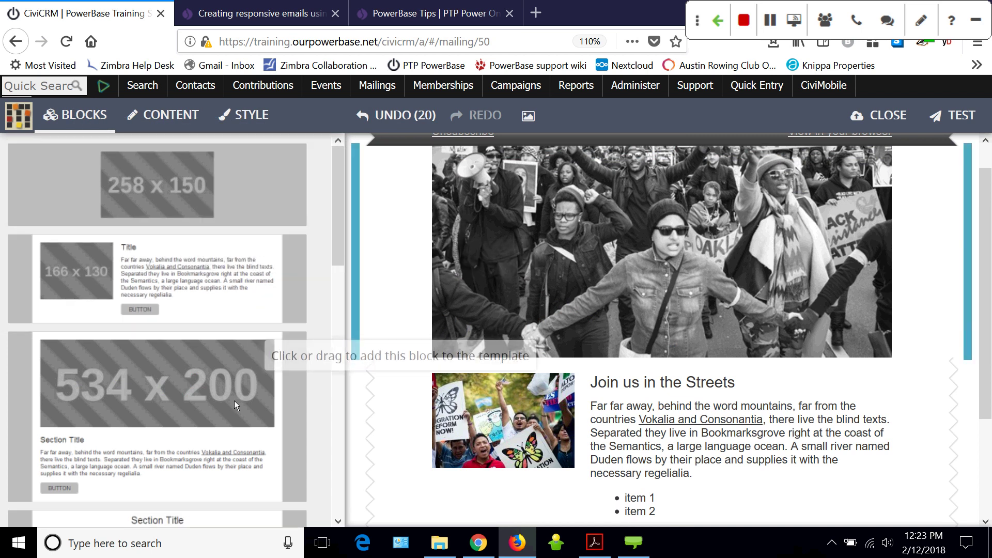
pyautogui.moveTo(339, 261); pyautogui.dragTo(343, 310)
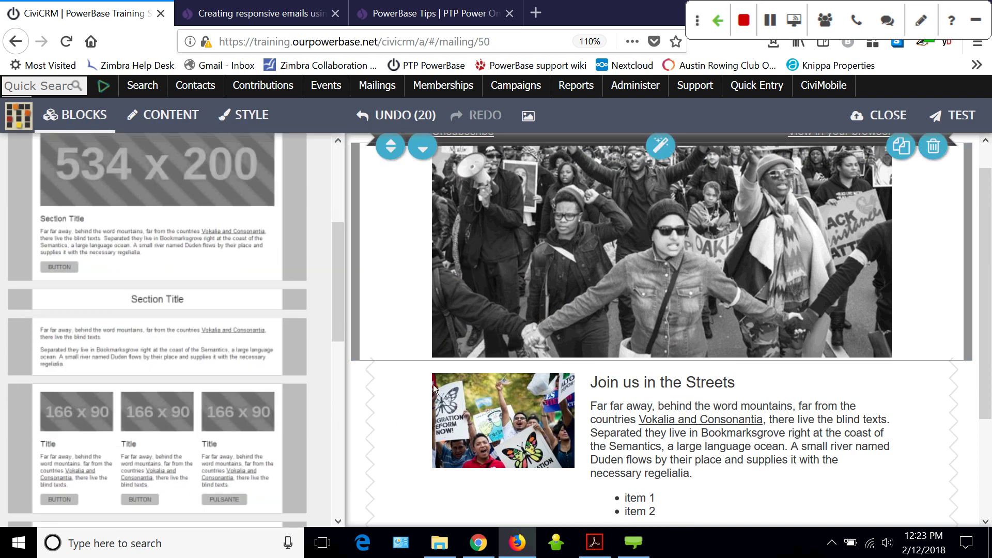
pyautogui.click(901, 454)
pyautogui.scroll(-2, 900, 454)
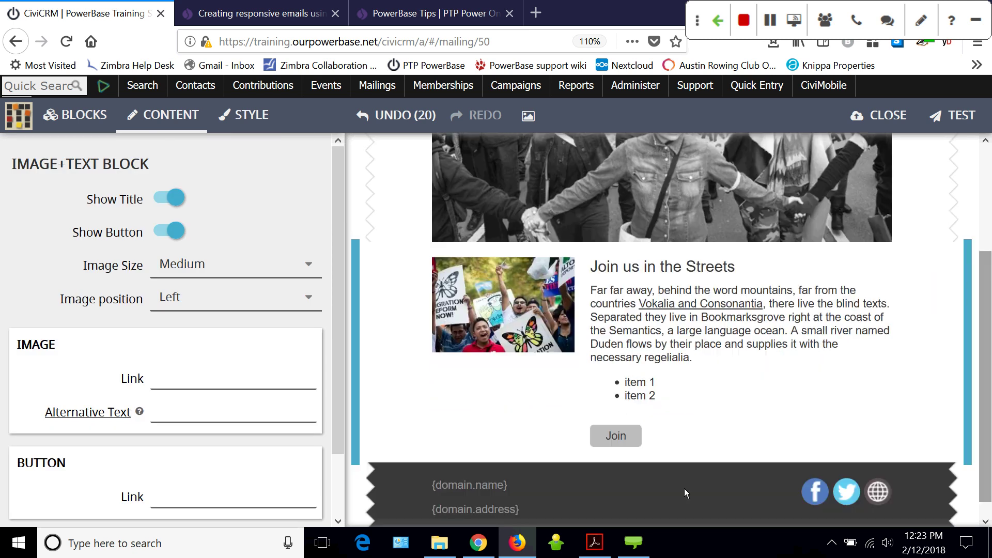
pyautogui.click(166, 126)
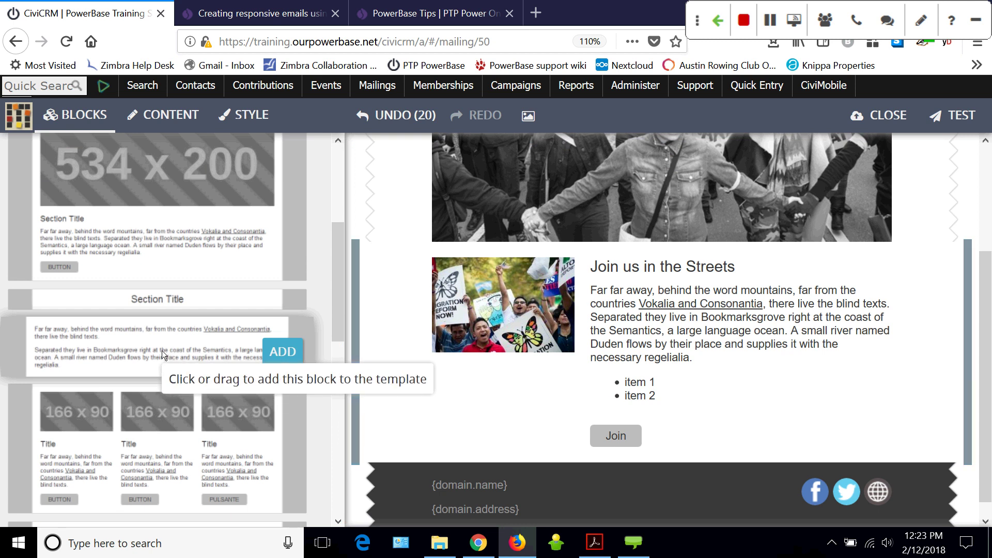
pyautogui.click(277, 352)
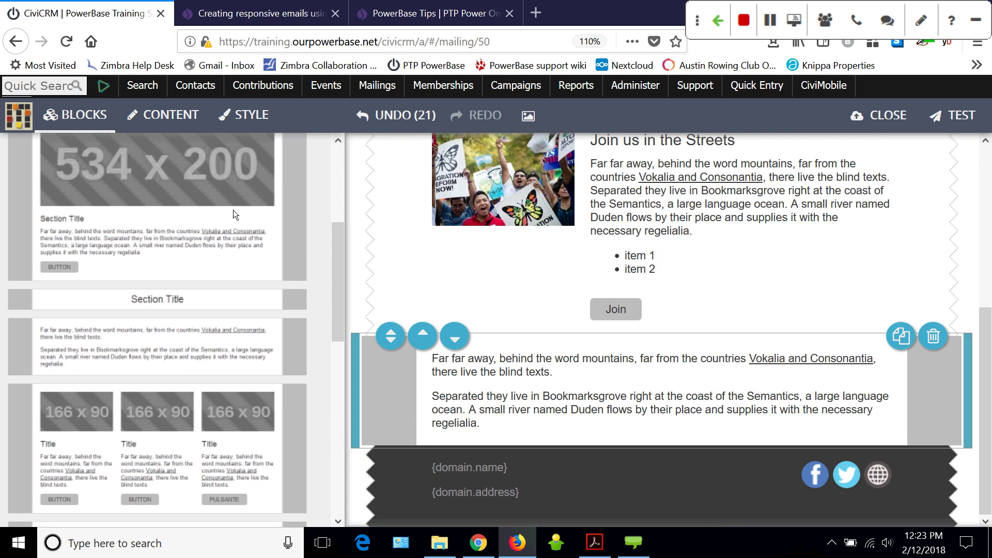
# Set the External Background of the new text block to white (#ffffff) in the main style, and check the whole email layout
pyautogui.click(183, 124)
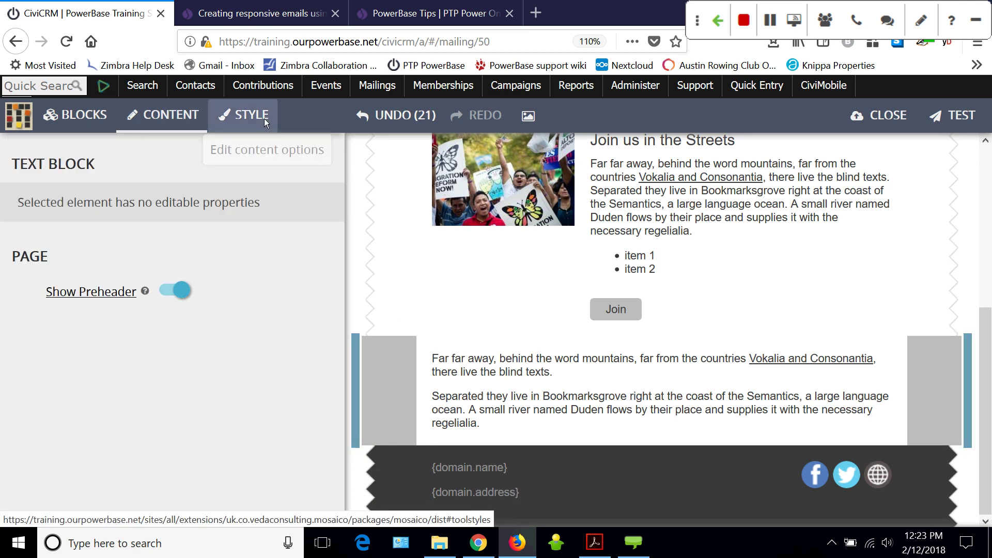
pyautogui.click(261, 117)
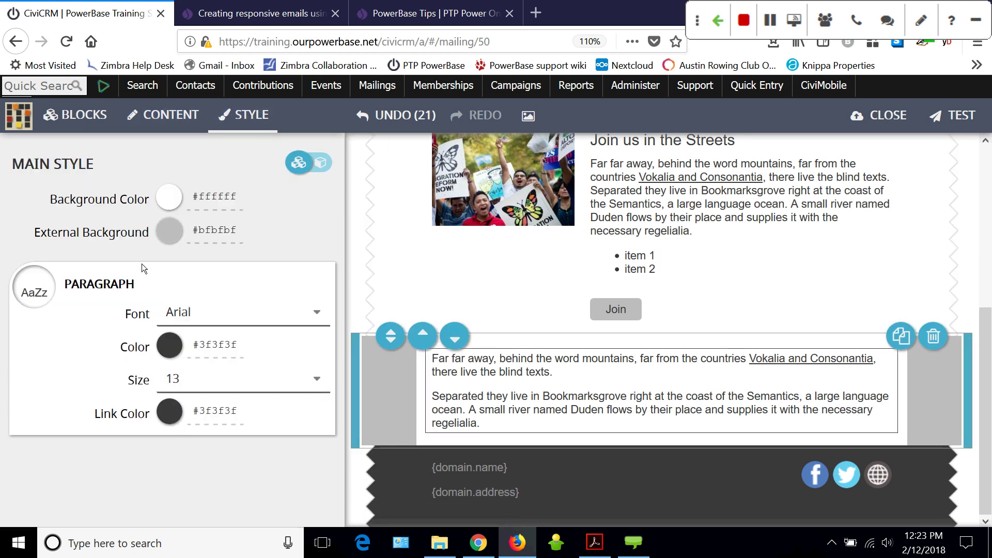
pyautogui.click(181, 233)
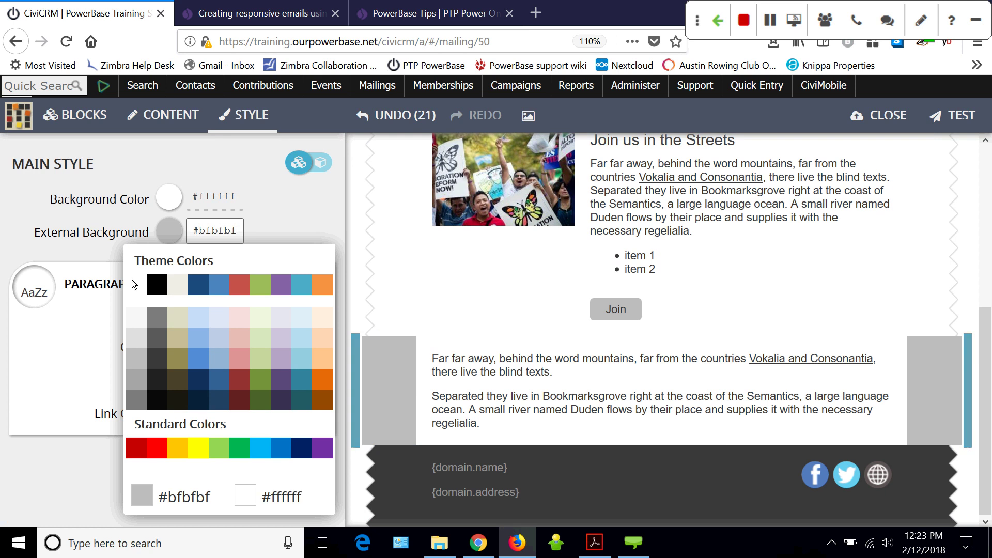
pyautogui.click(132, 280)
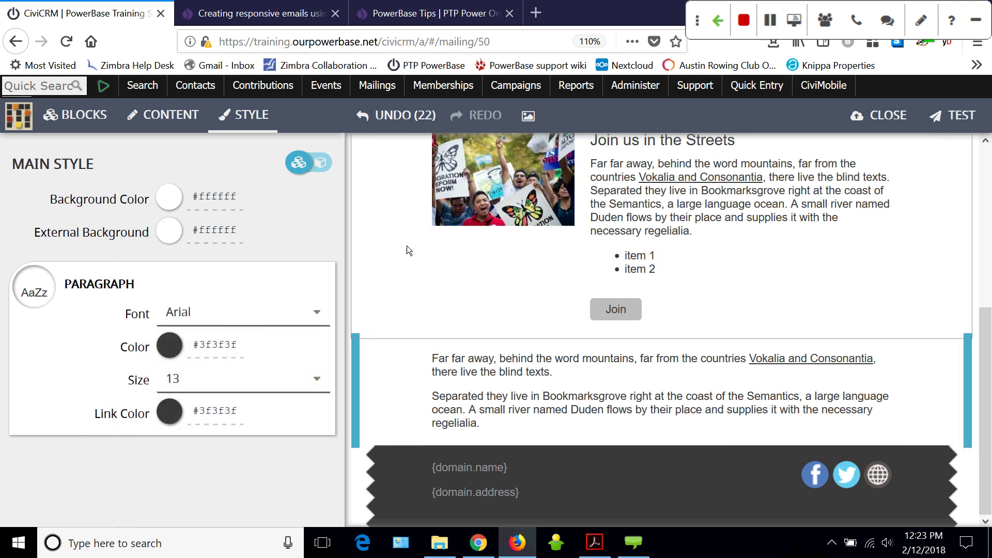
pyautogui.scroll(5, 756, 296)
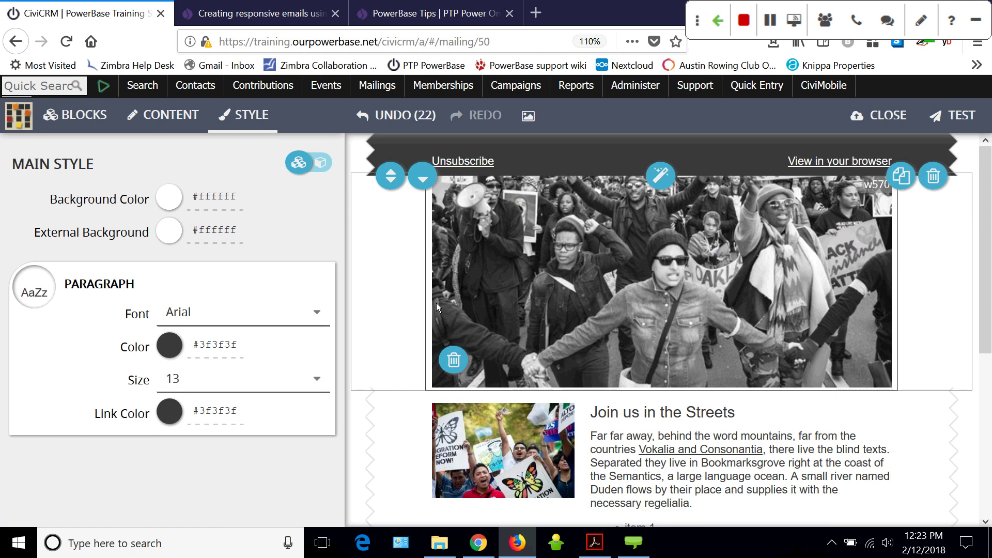
pyautogui.moveTo(903, 329)
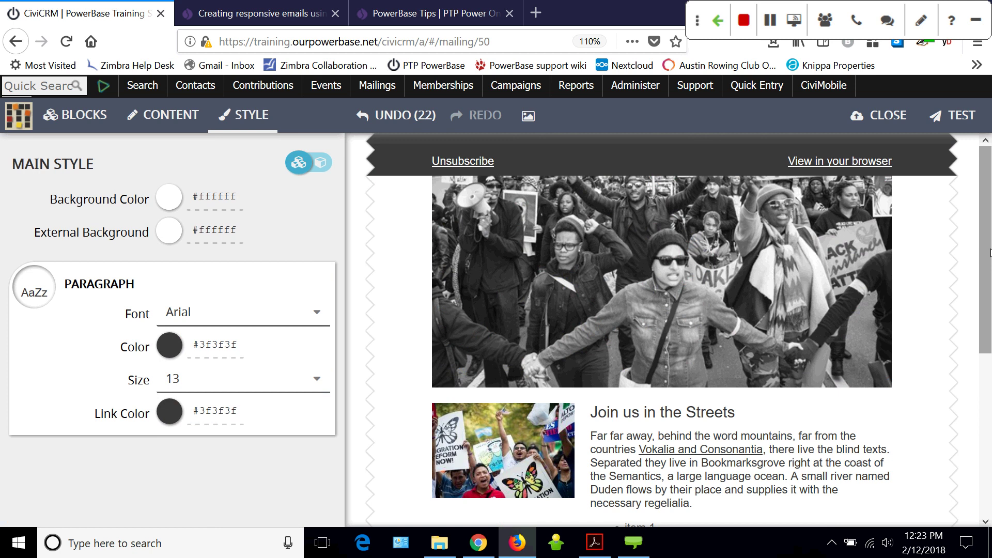
pyautogui.scroll(-5, 990, 253)
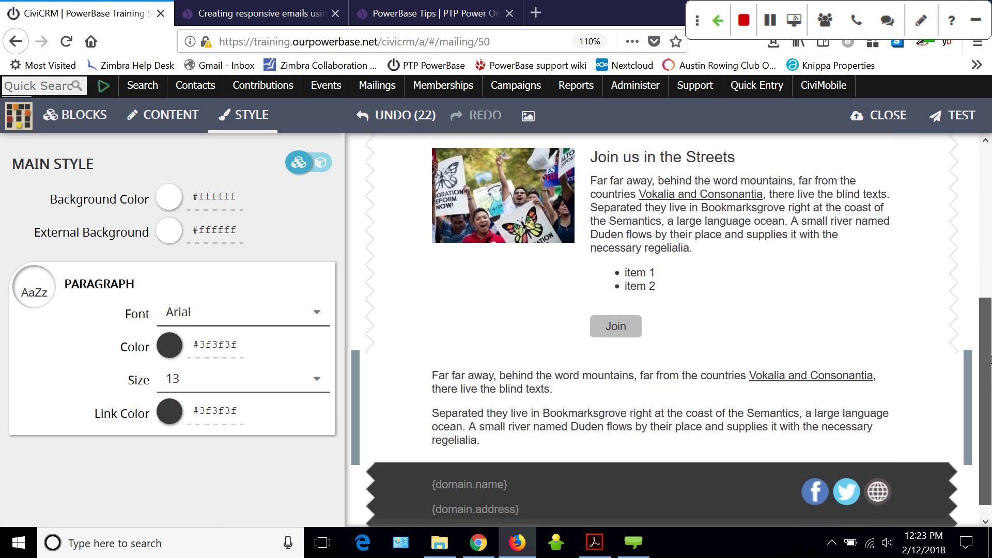
pyautogui.moveTo(989, 359); pyautogui.dragTo(988, 202)
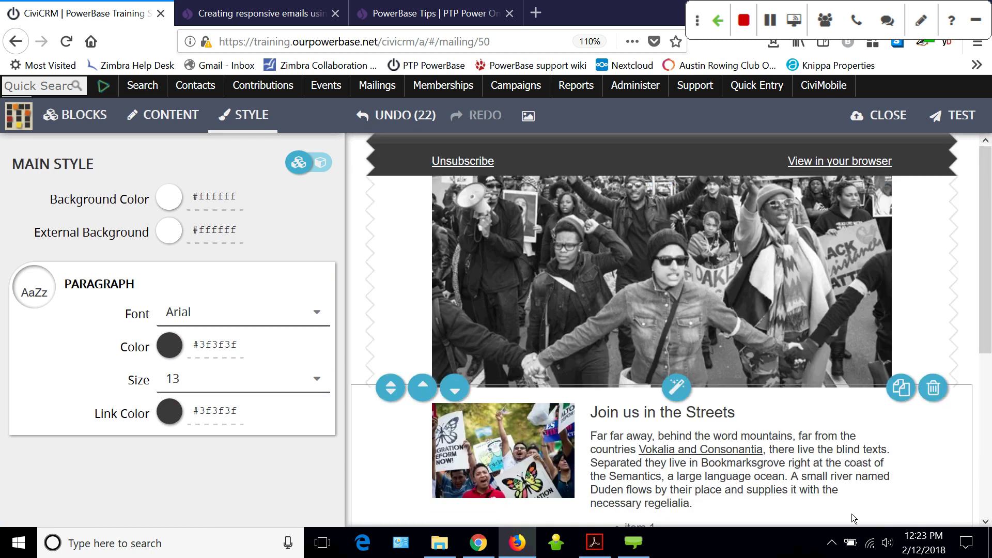
# Open the preview and test options and look through the groups offered for the test email
pyautogui.click(962, 115)
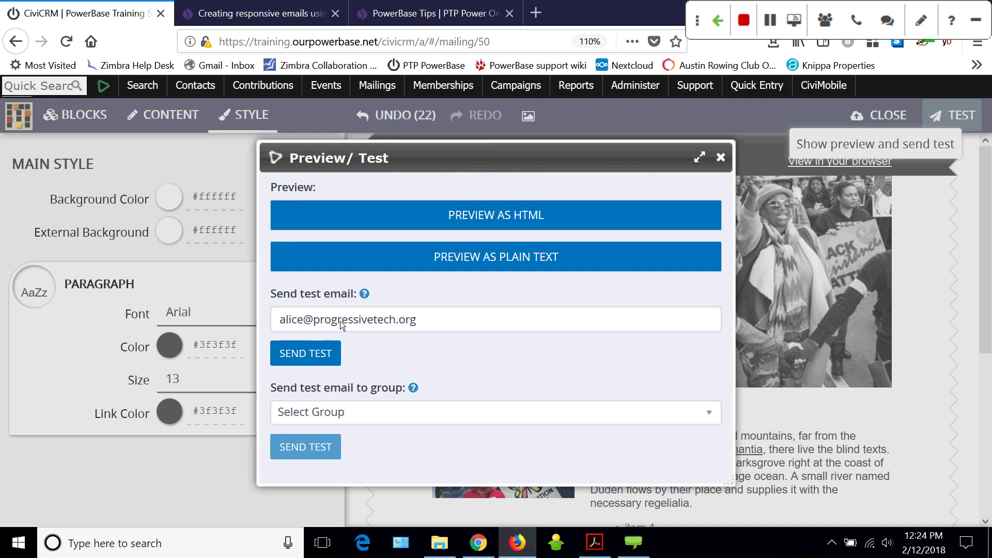
pyautogui.click(711, 414)
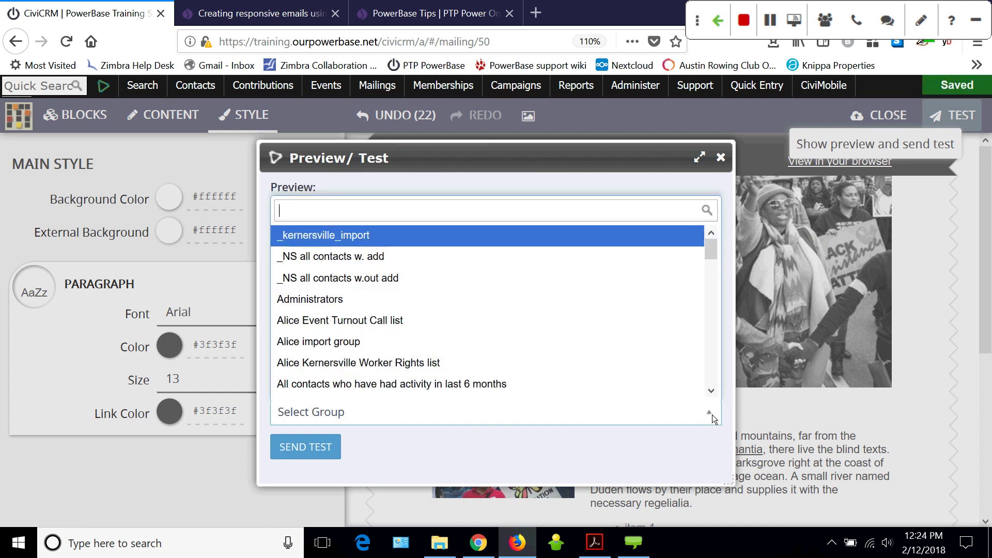
pyautogui.click(711, 415)
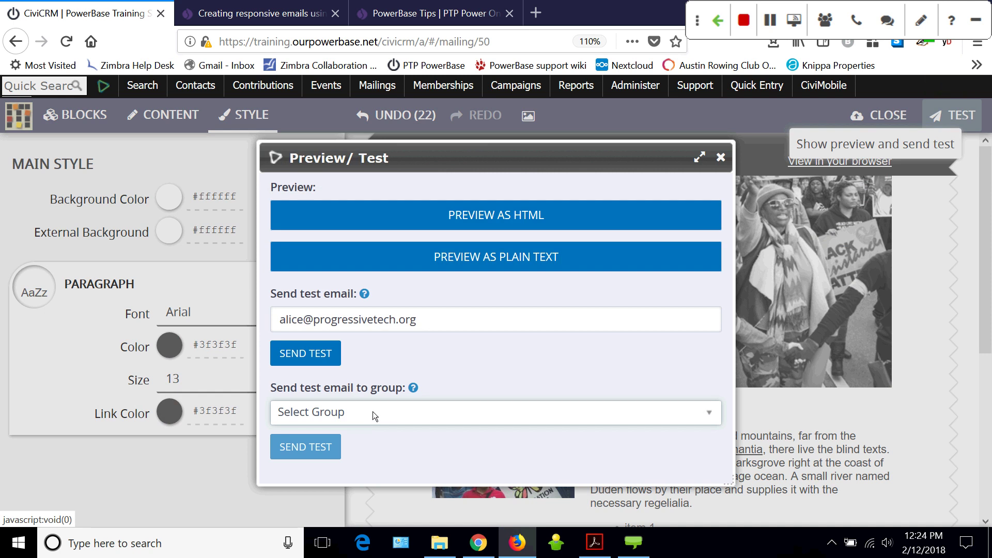
# Preview the mailing as HTML, review it from header to footer, and close the preview and test dialogs
pyautogui.click(462, 216)
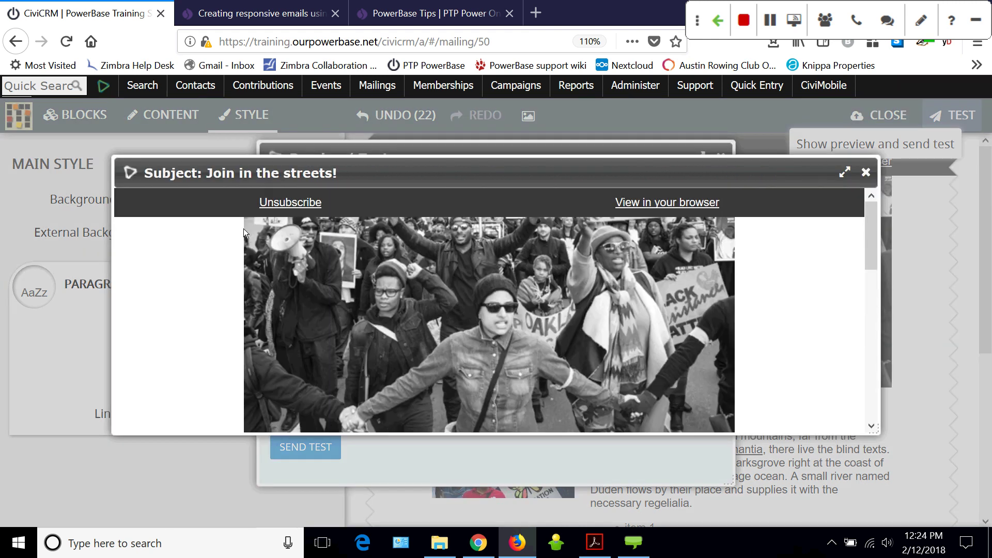
pyautogui.scroll(-7, 773, 259)
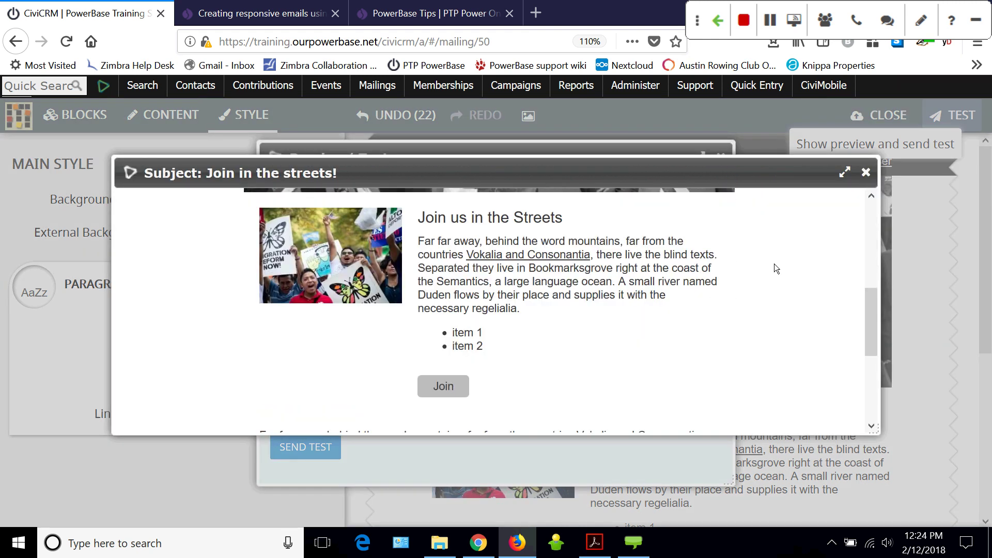
pyautogui.scroll(-1, 776, 269)
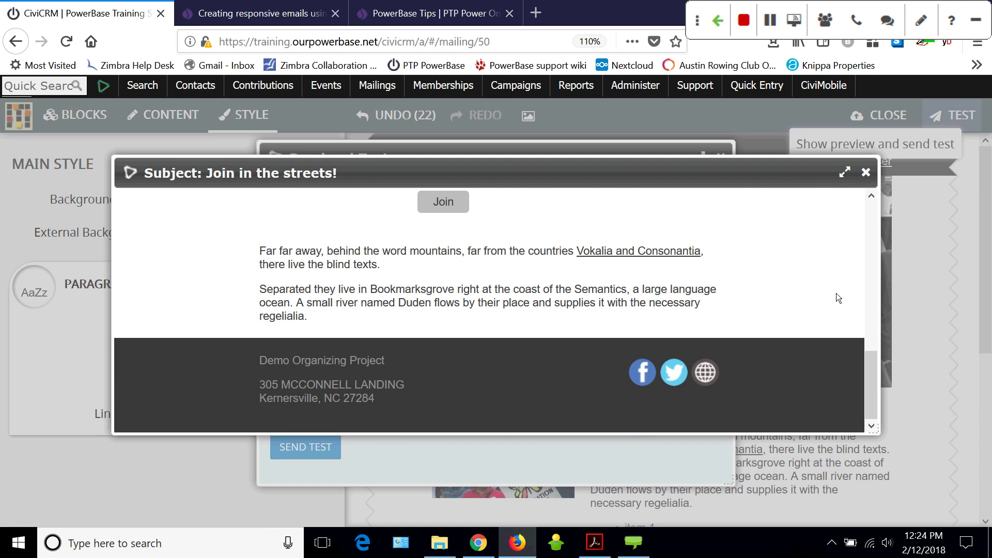
pyautogui.scroll(5, 821, 305)
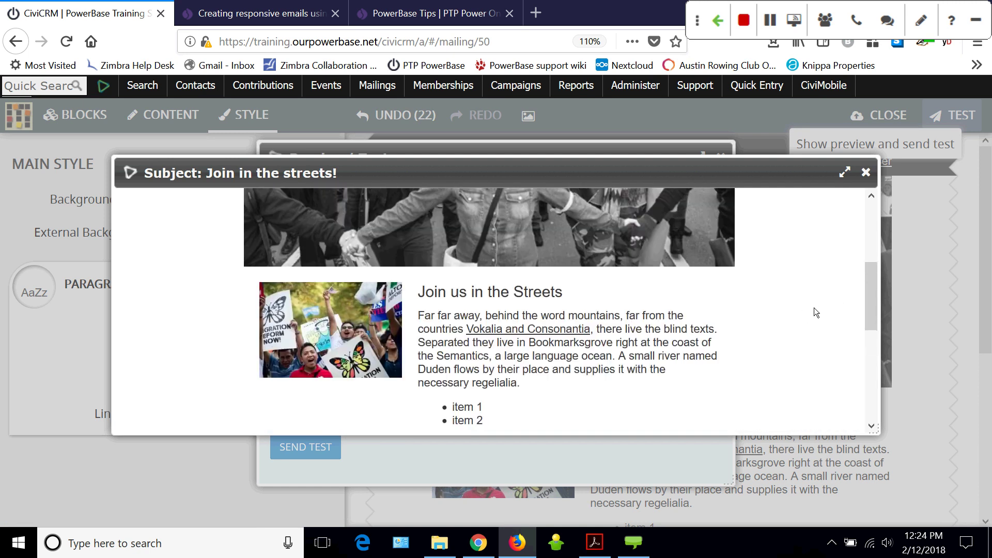
pyautogui.scroll(3, 810, 311)
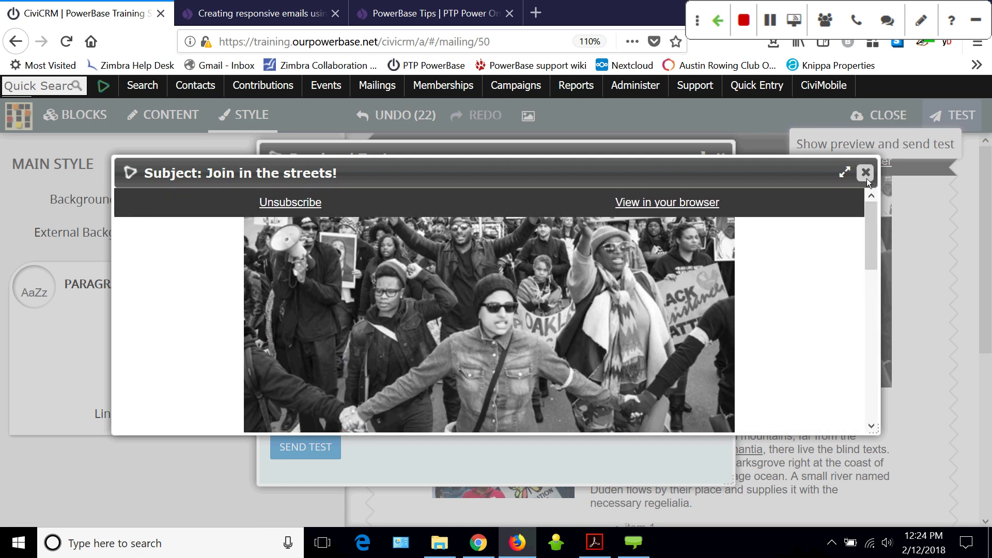
pyautogui.click(865, 174)
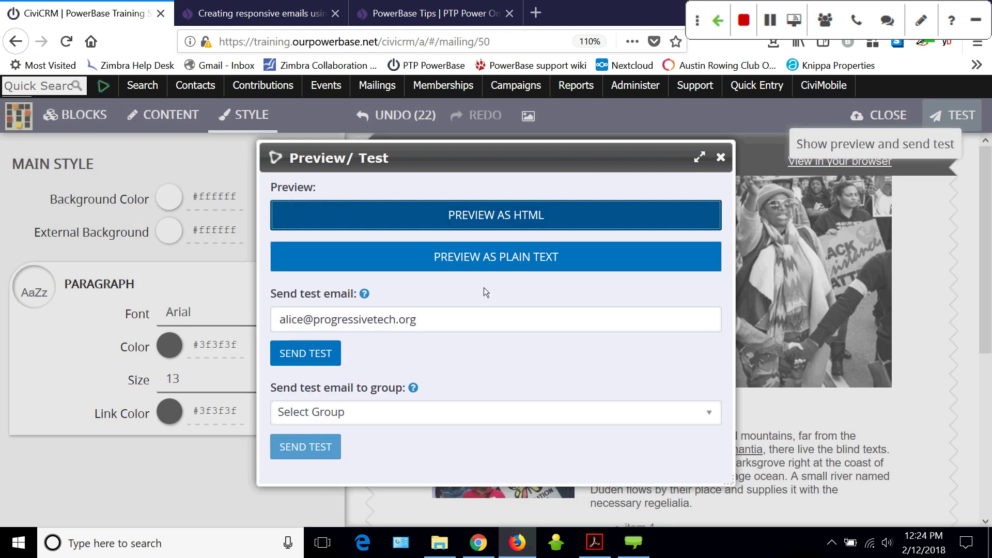
pyautogui.click(721, 157)
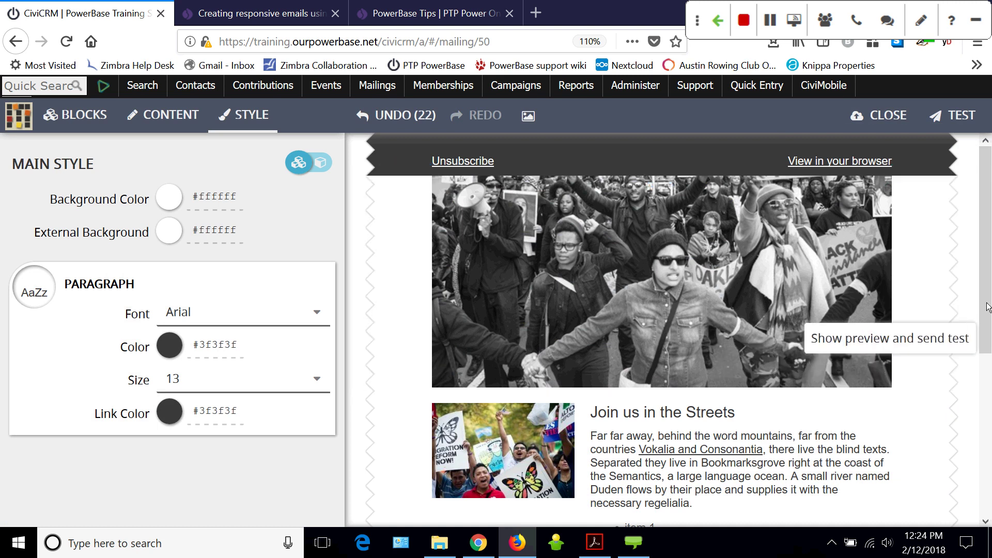
# Close the email design editor and return to the mailing's template page with its draft and continue options
pyautogui.moveTo(987, 307); pyautogui.dragTo(989, 206)
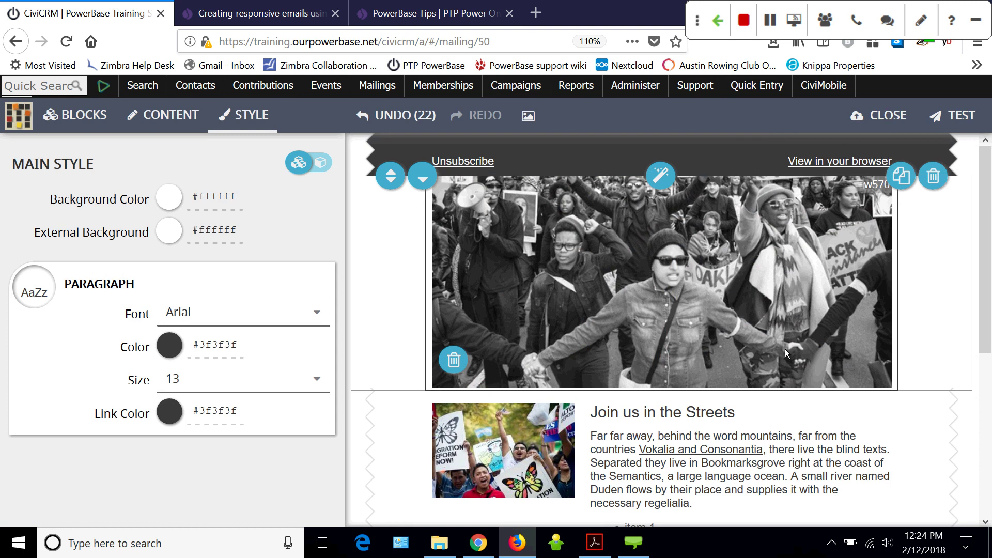
pyautogui.click(72, 113)
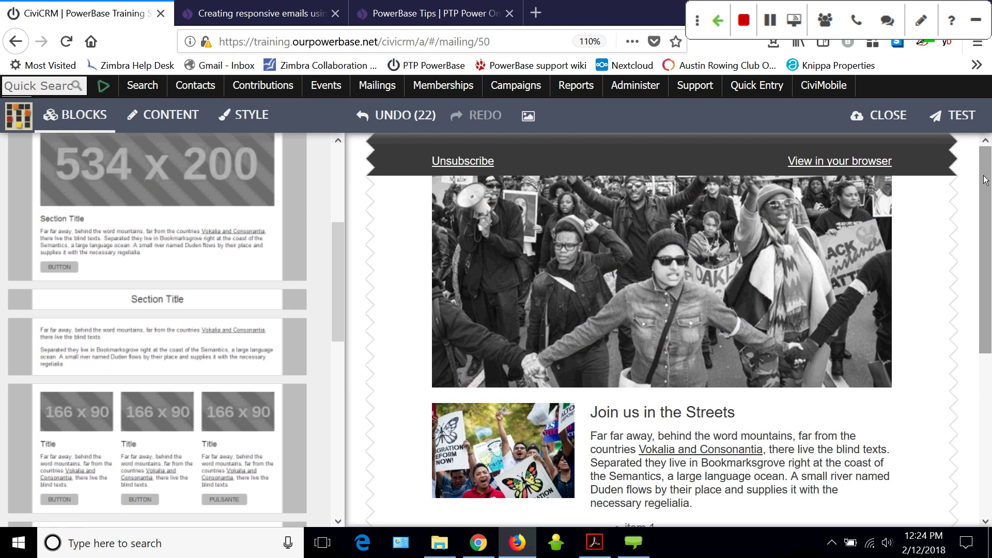
pyautogui.click(883, 117)
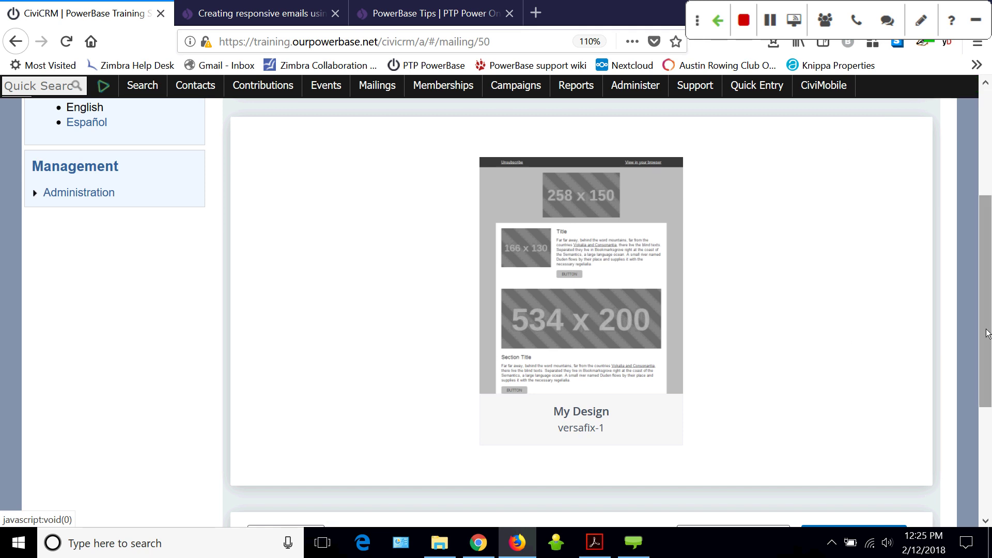
pyautogui.scroll(-1, 990, 371)
pyautogui.scroll(-3, 990, 370)
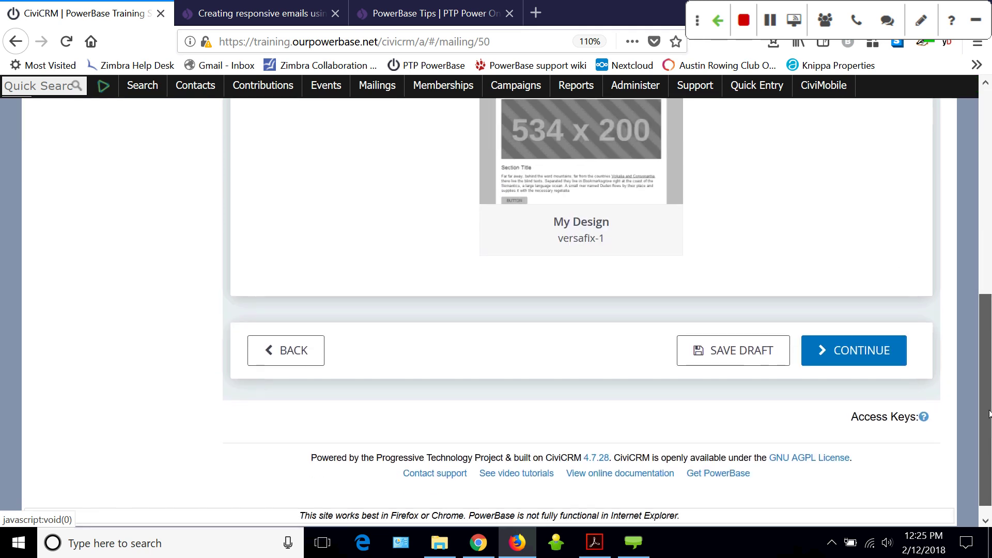
pyautogui.scroll(4, 990, 328)
pyautogui.scroll(-5, 990, 328)
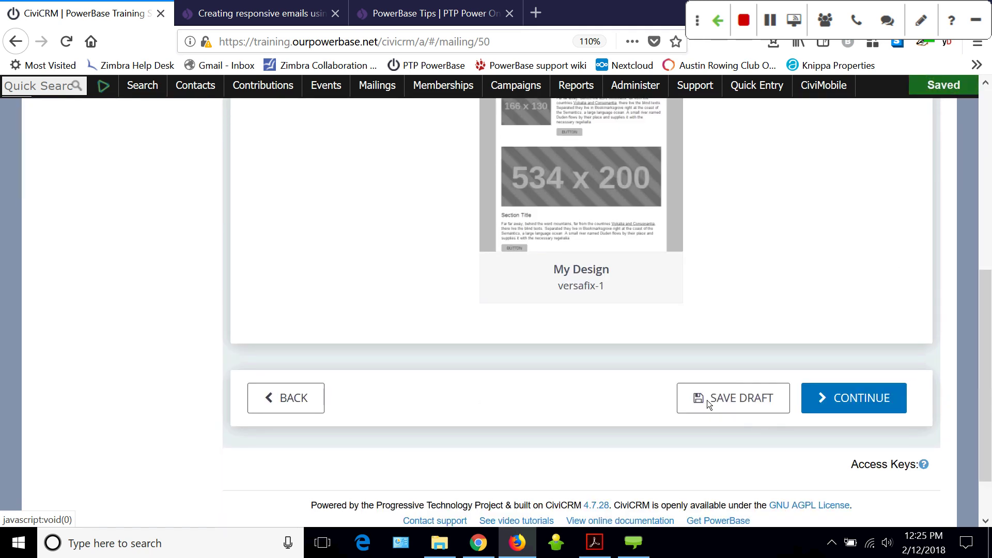
# Continue from the mailing's design to its scheduling options
pyautogui.click(855, 403)
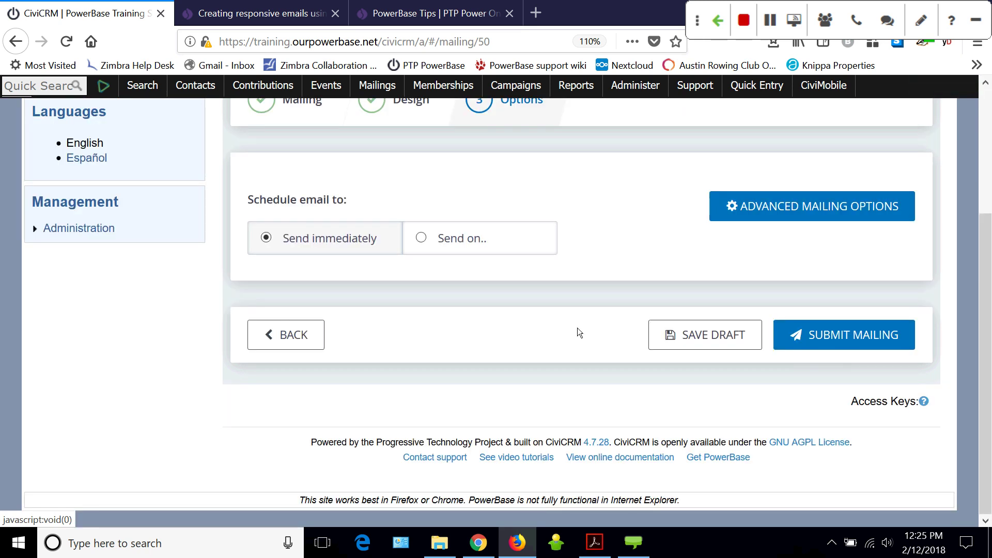
pyautogui.scroll(3, 631, 289)
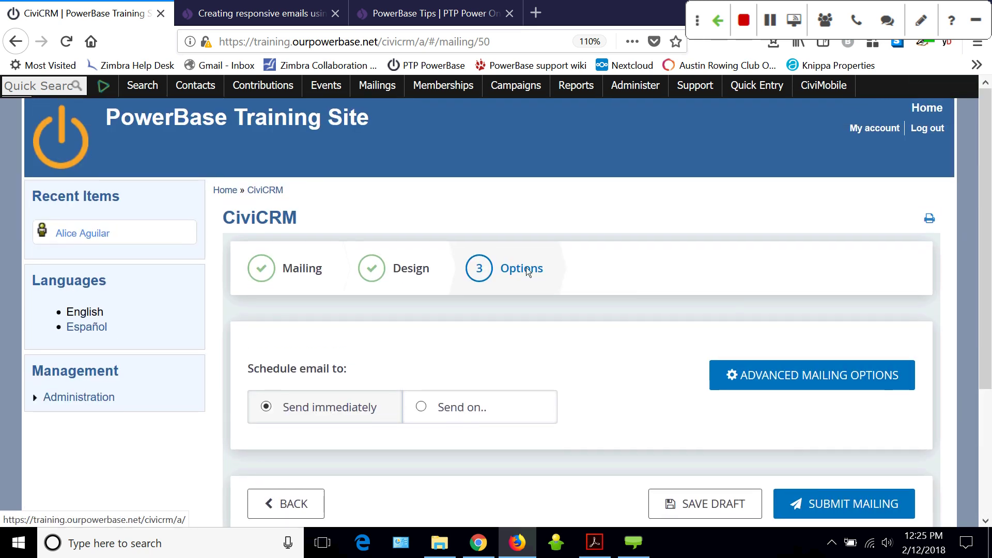
pyautogui.scroll(-2, 612, 346)
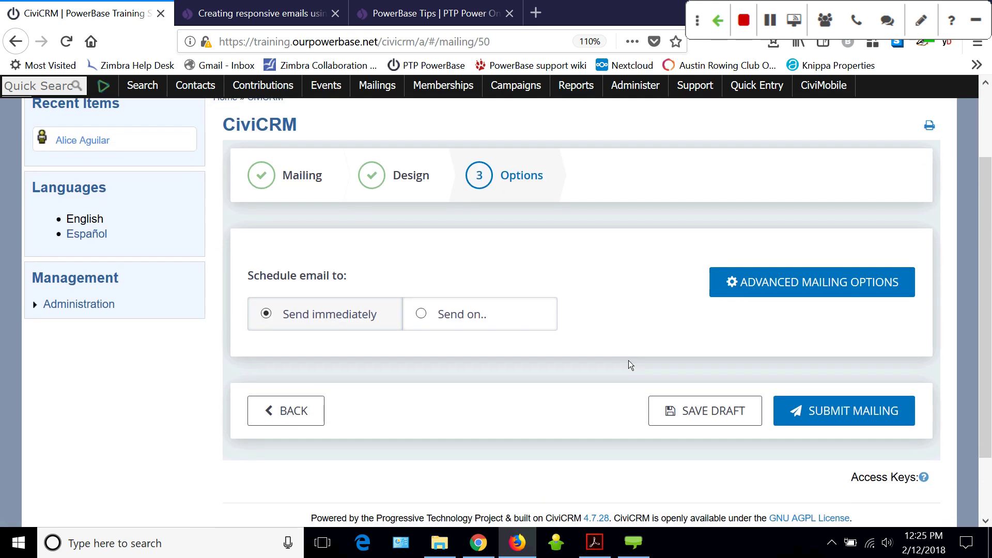
# Look through the attachment, response, tracking and publication settings in the advanced mailing options, and close them
pyautogui.click(807, 289)
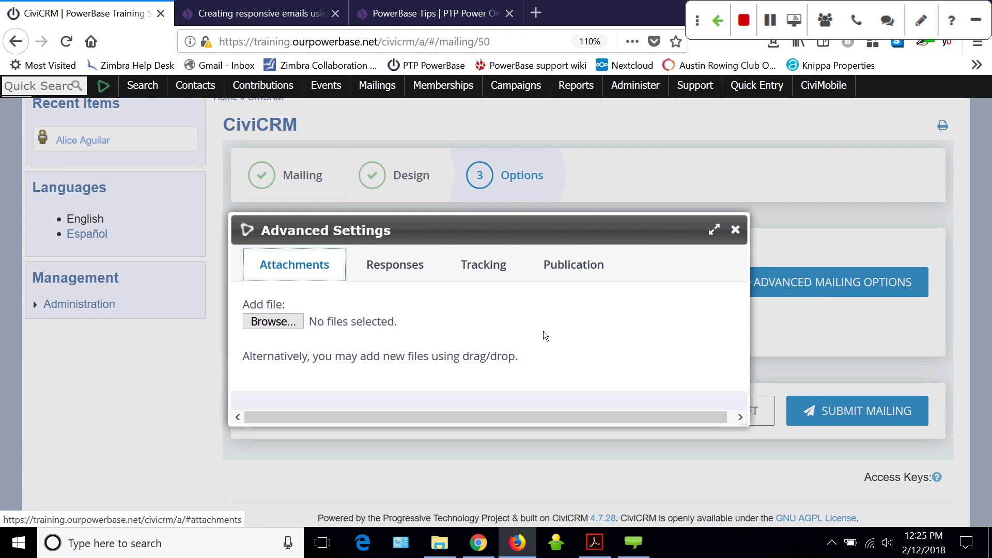
pyautogui.click(390, 268)
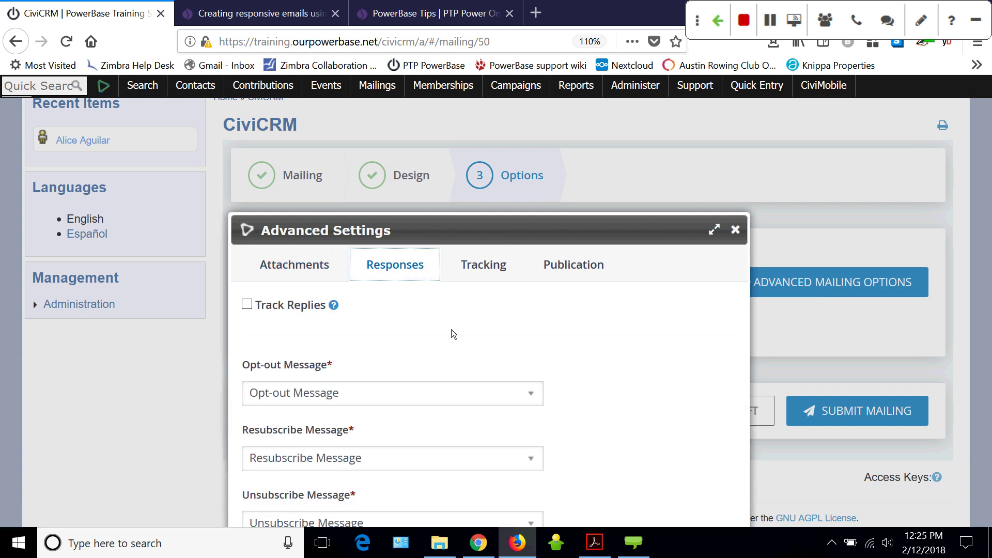
pyautogui.click(485, 265)
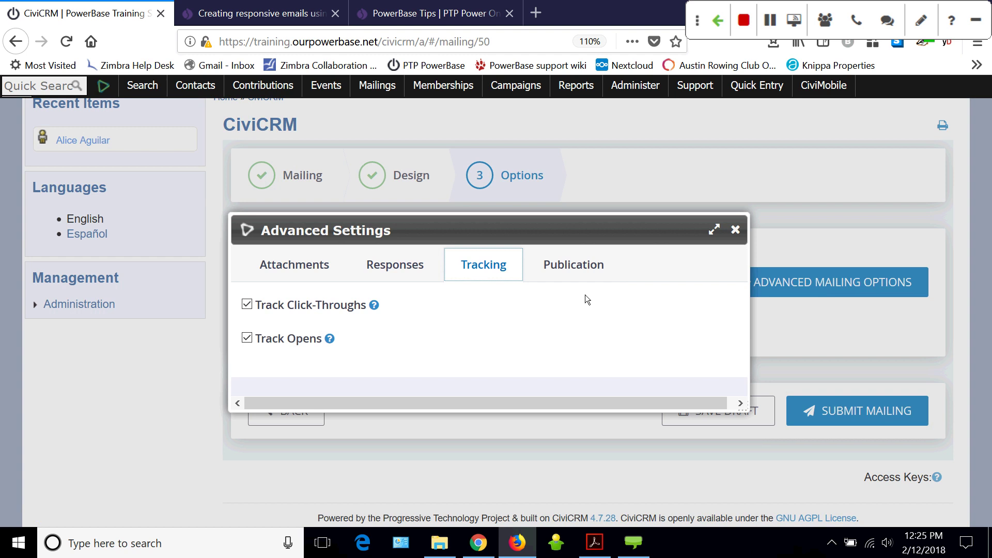
pyautogui.click(585, 271)
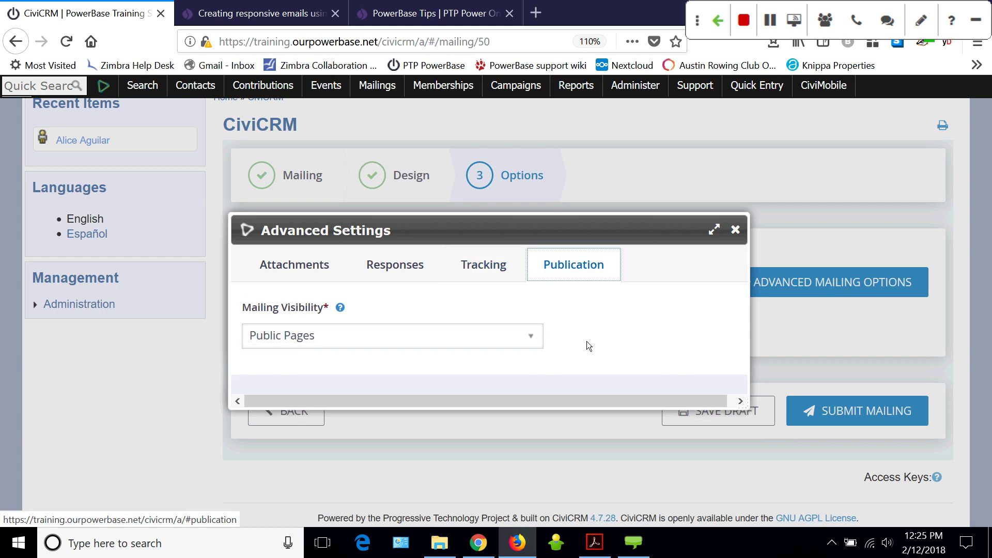
pyautogui.click(300, 268)
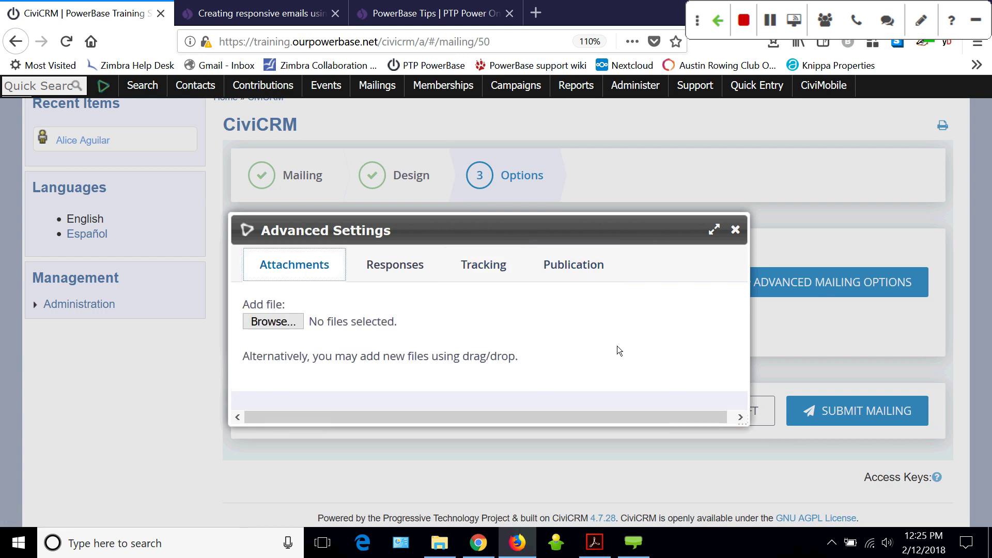
pyautogui.click(734, 231)
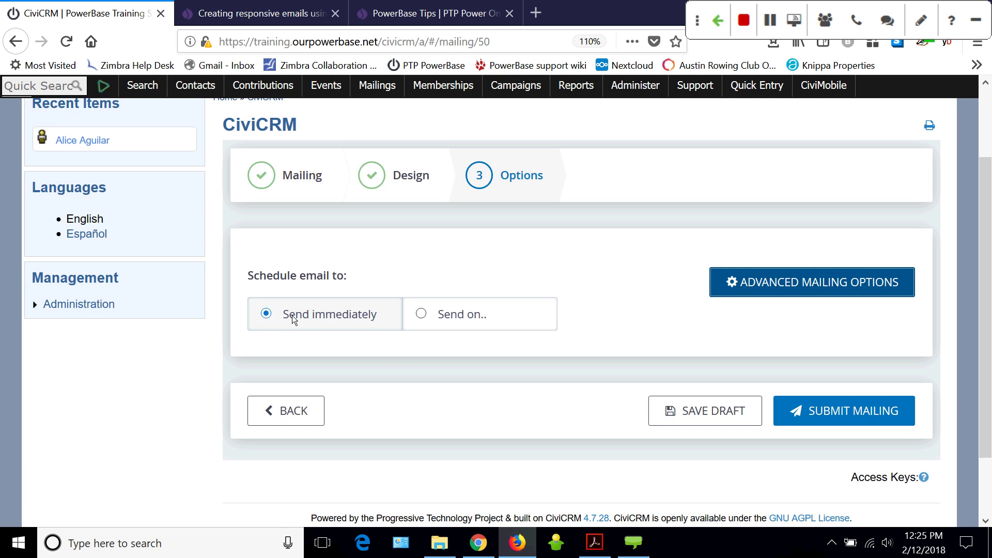
# Switch the schedule to Send on.., leave the date and time empty, and save the mailing as a draft
pyautogui.click(469, 318)
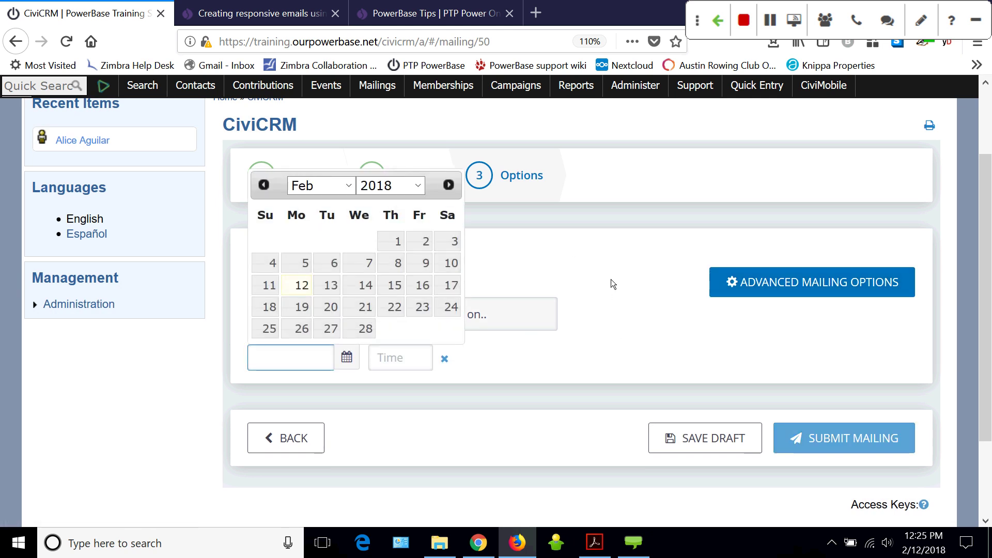
pyautogui.click(610, 279)
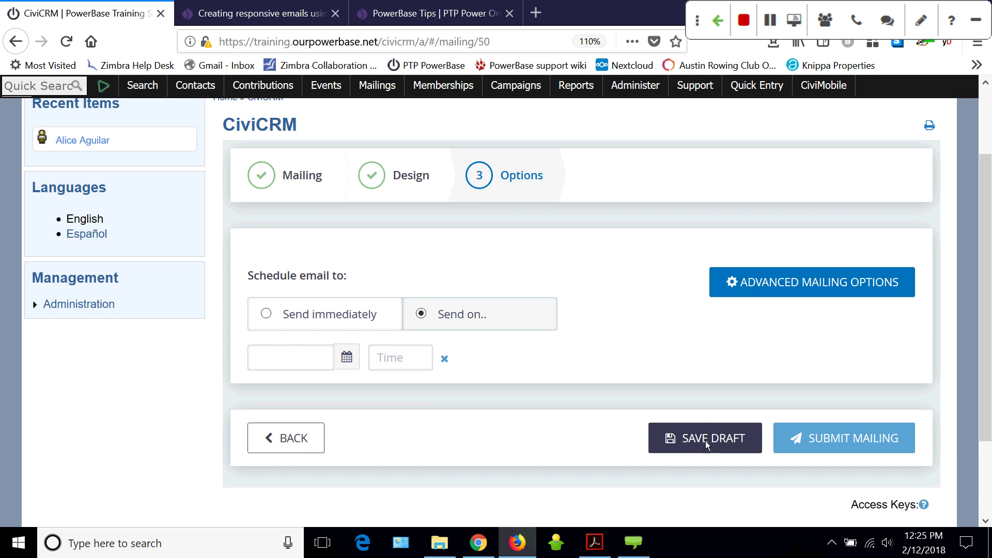
pyautogui.click(705, 441)
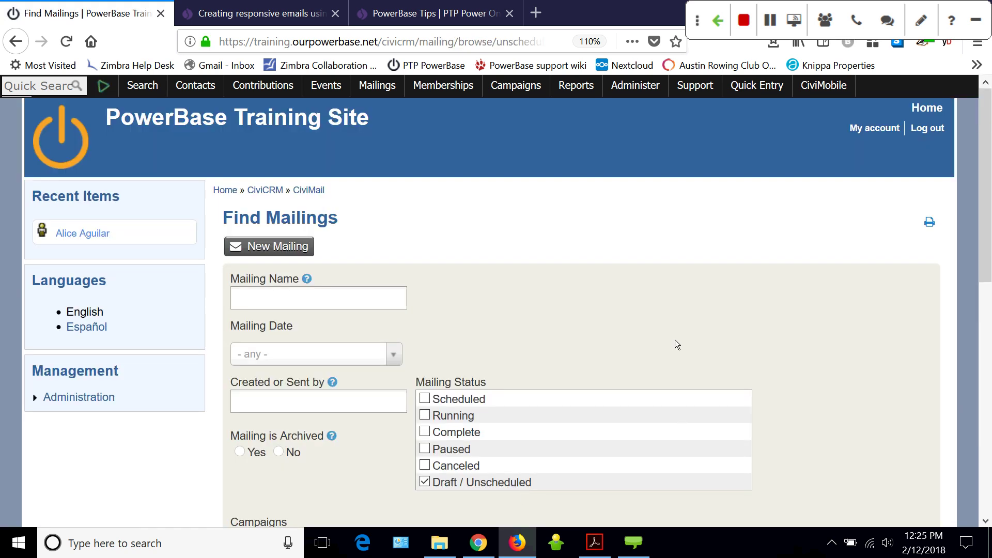
# Open the list of draft and unscheduled mailings and look for the saved draft
pyautogui.click(374, 84)
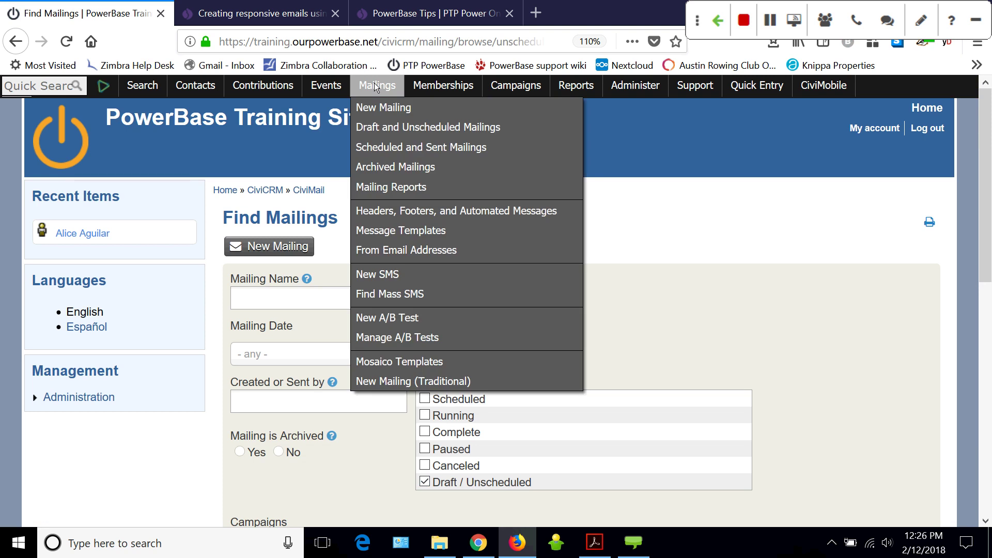
pyautogui.click(441, 128)
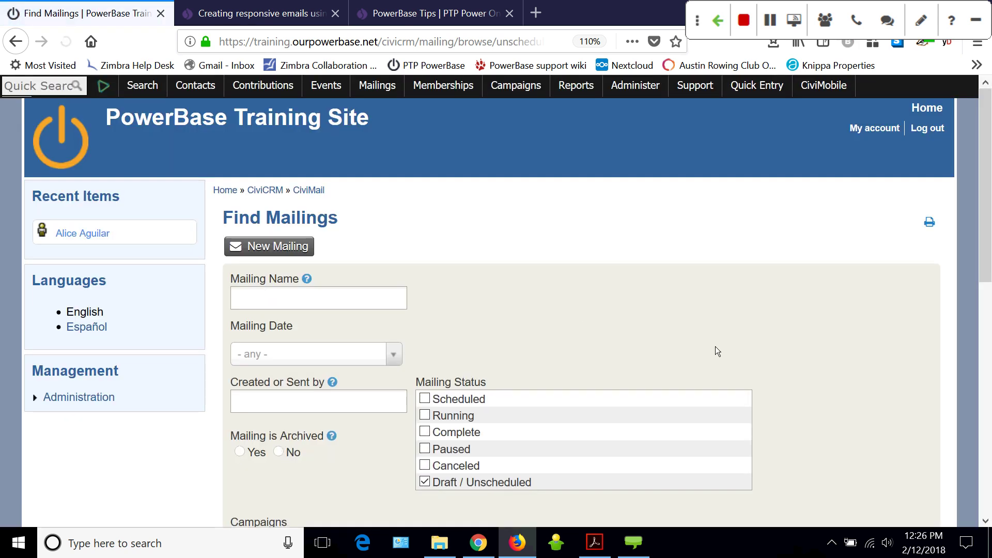
pyautogui.scroll(-5, 715, 346)
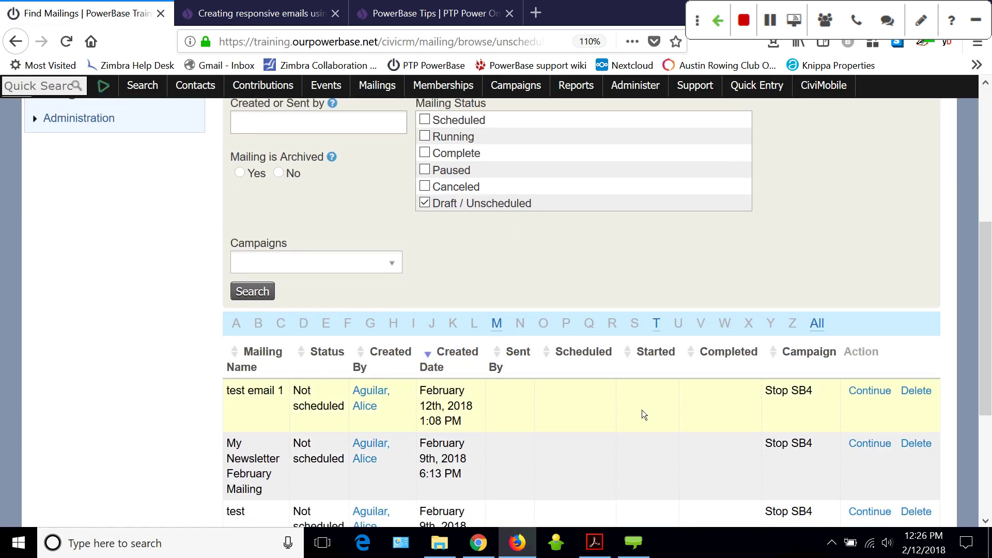
pyautogui.scroll(5, 665, 283)
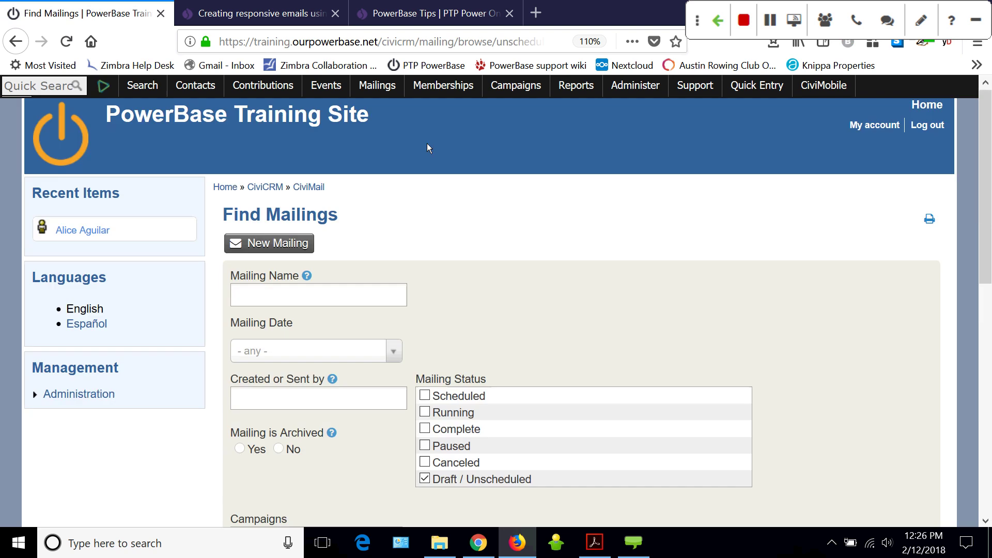
# Open the Mosaico Templates page and look through the base and configured templates
pyautogui.click(378, 89)
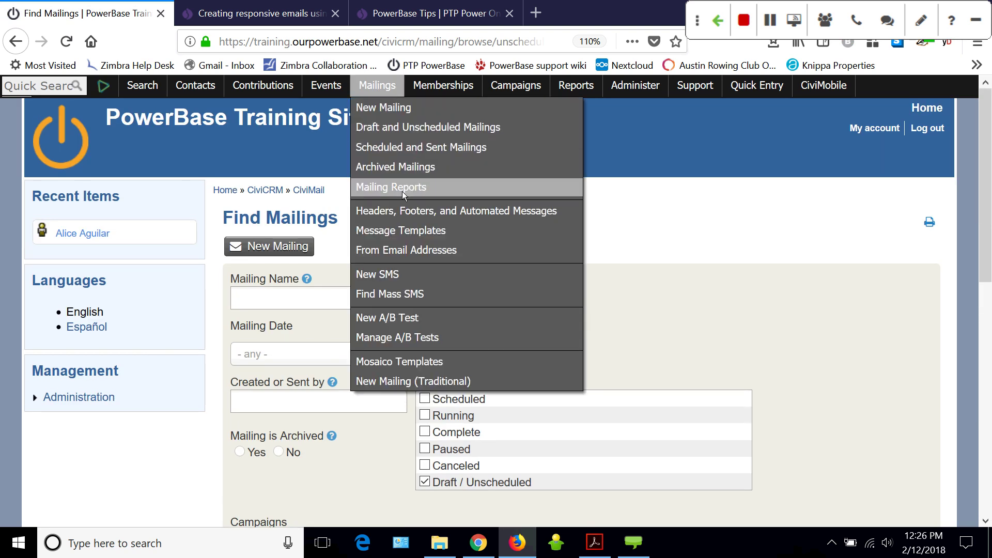
pyautogui.click(398, 362)
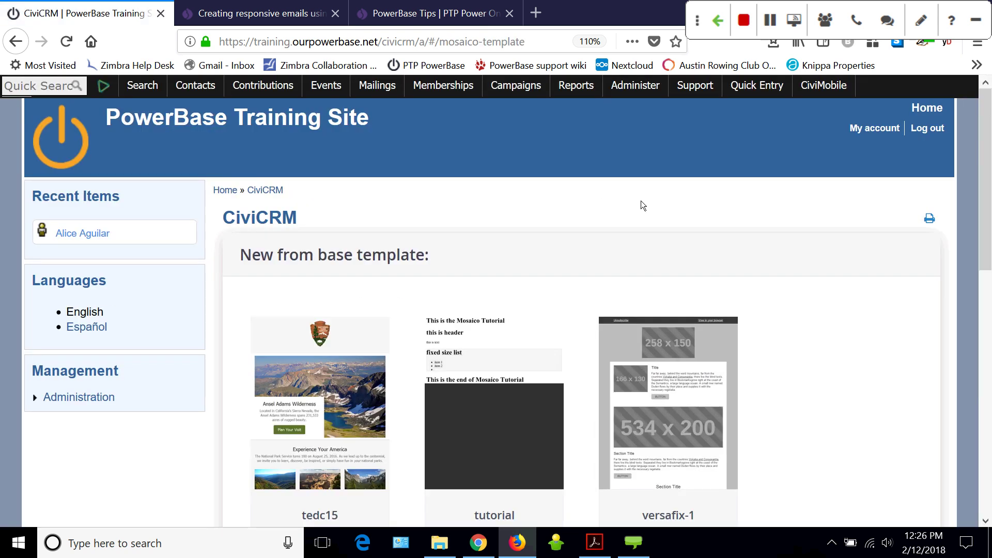
pyautogui.scroll(-3, 819, 224)
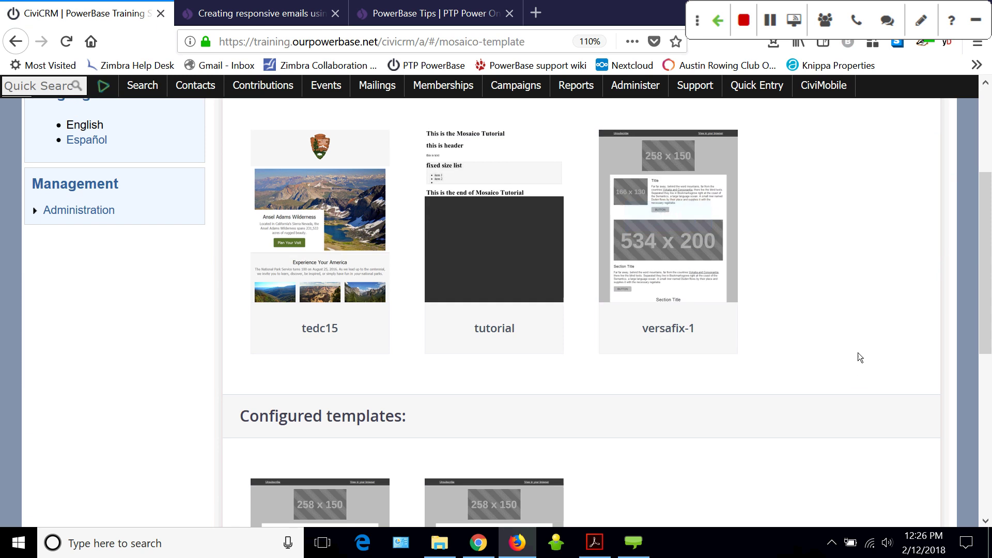
pyautogui.scroll(-7, 858, 354)
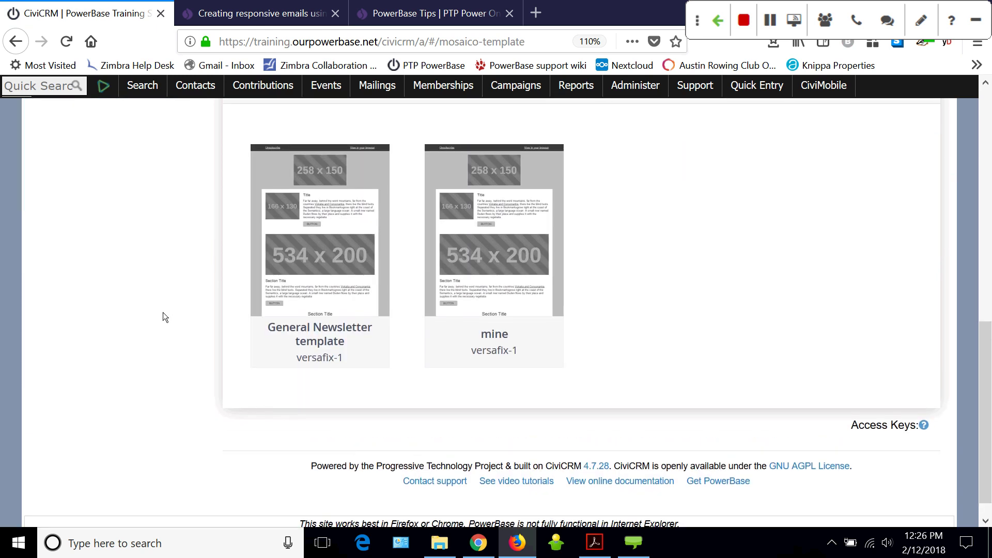
# Open the configured General Newsletter template for editing, review its layout, and save it to return to the template list
pyautogui.scroll(2, 162, 312)
pyautogui.moveTo(294, 292)
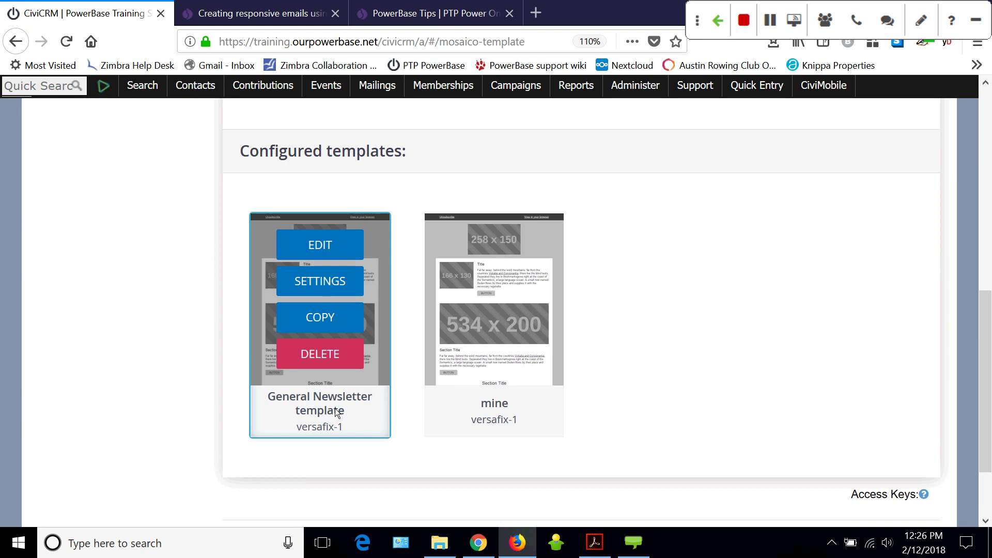
pyautogui.click(323, 244)
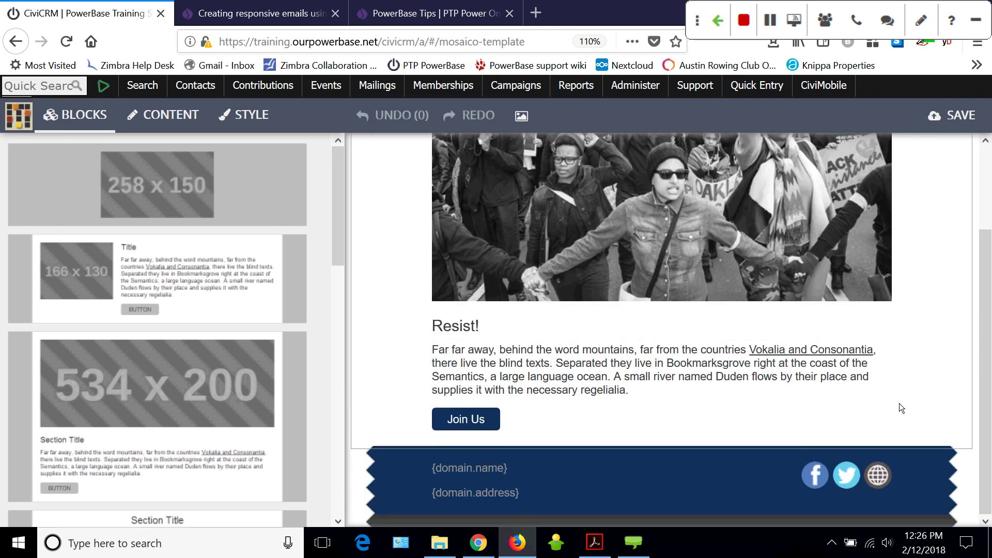
pyautogui.scroll(1, 899, 404)
pyautogui.scroll(1, 903, 409)
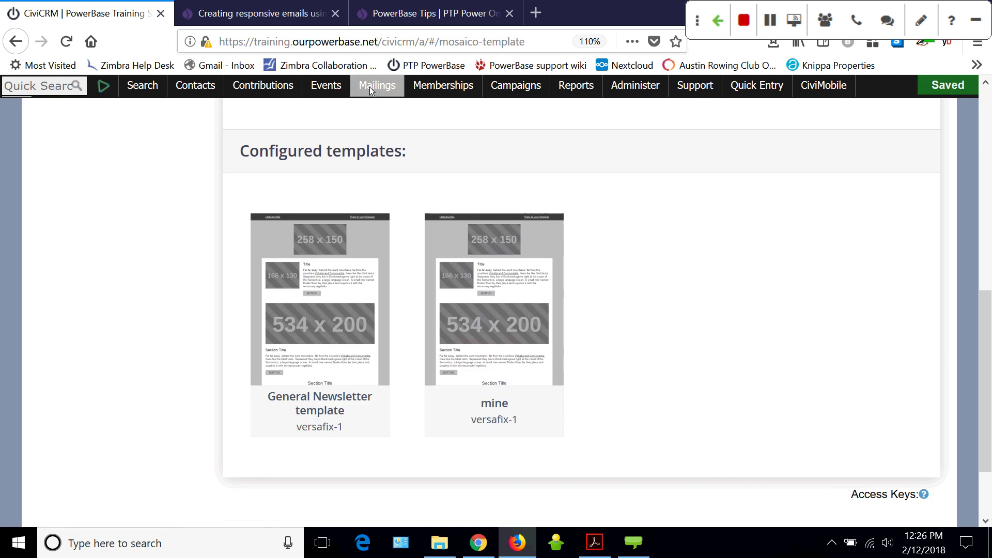
# Start a new mailing and name it "test email 2"
pyautogui.moveTo(369, 86)
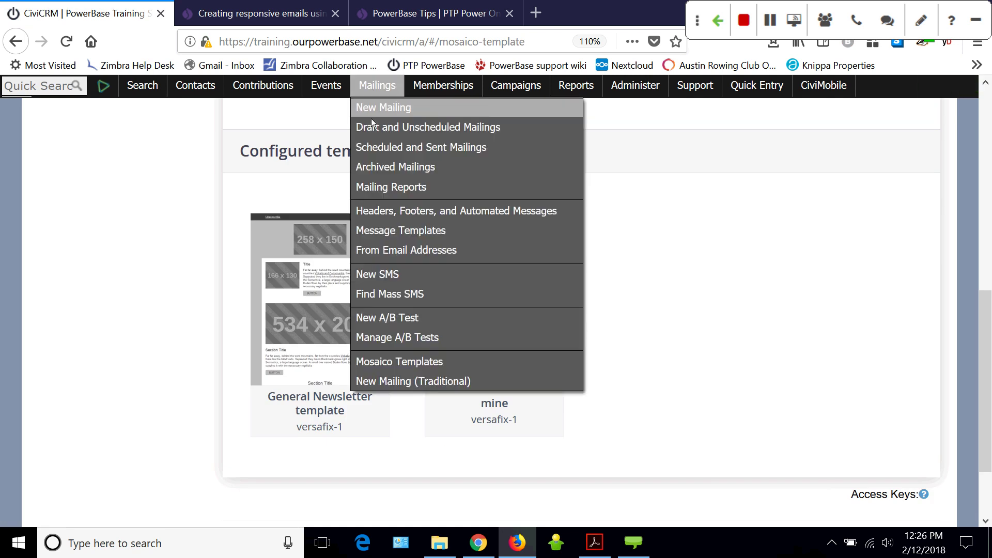
pyautogui.click(384, 108)
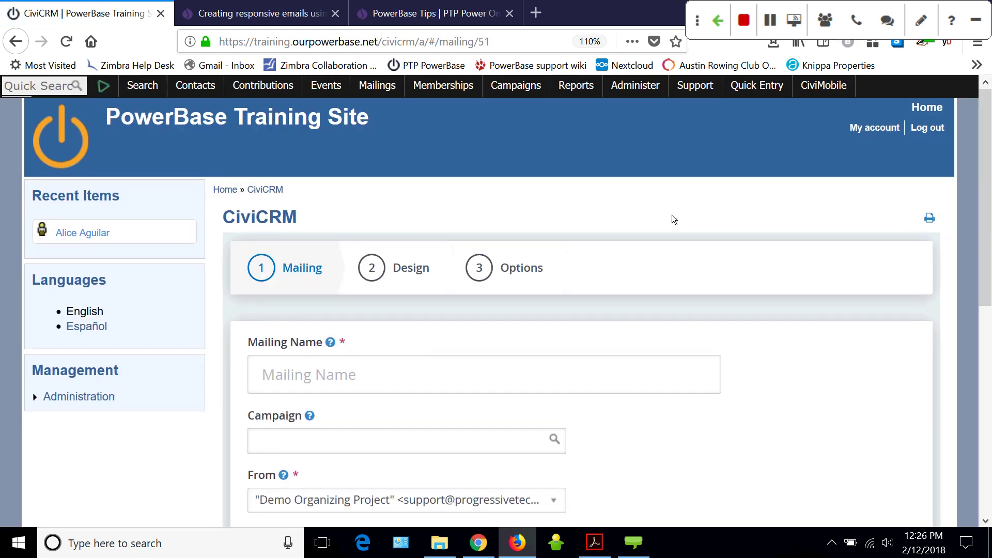
pyautogui.scroll(-1, 673, 215)
pyautogui.scroll(-5, 673, 215)
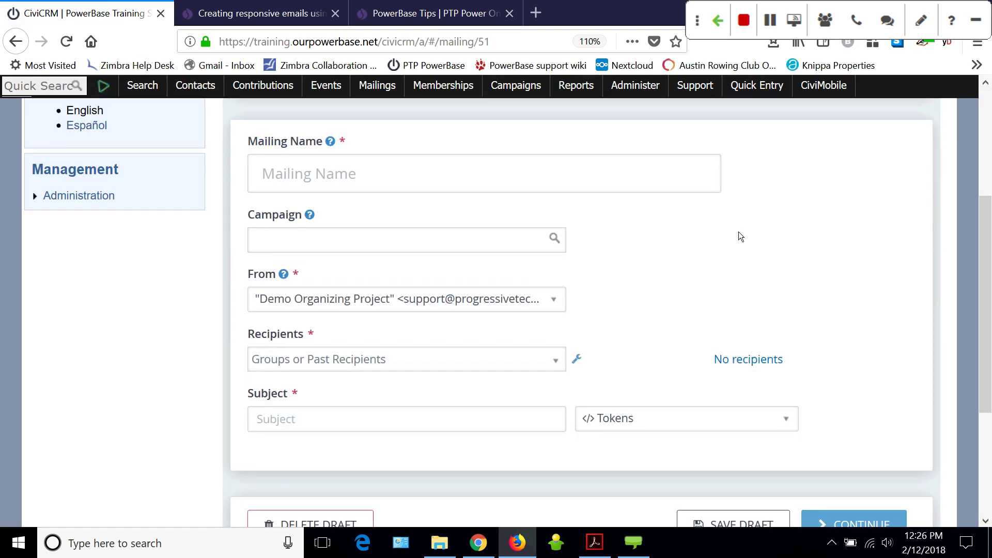
pyautogui.scroll(-1, 739, 237)
pyautogui.scroll(2, 730, 236)
pyautogui.click(401, 192)
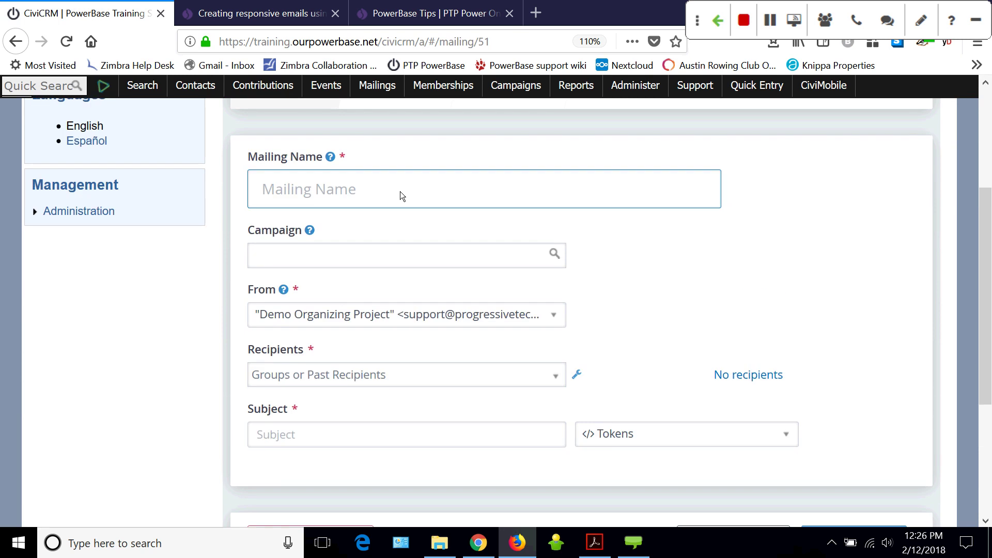
pyautogui.write('ters')
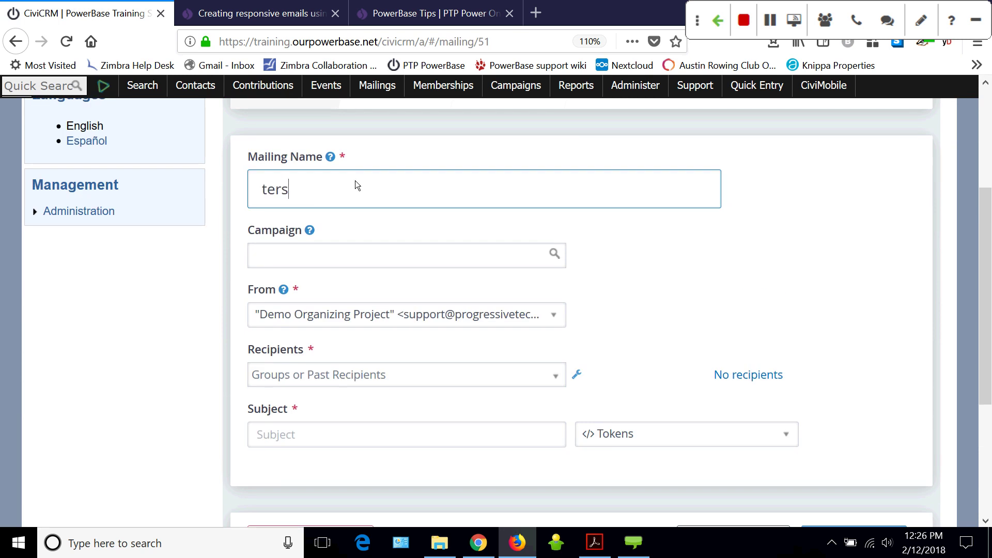
pyautogui.press('BackSpace')
pyautogui.press('BackSpace')
pyautogui.write('st')
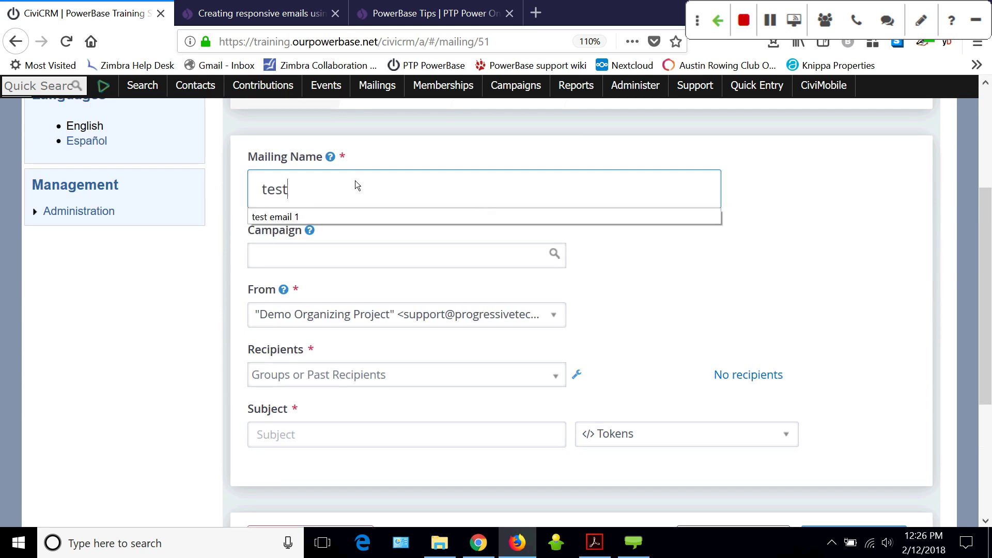
pyautogui.write(' email 2')
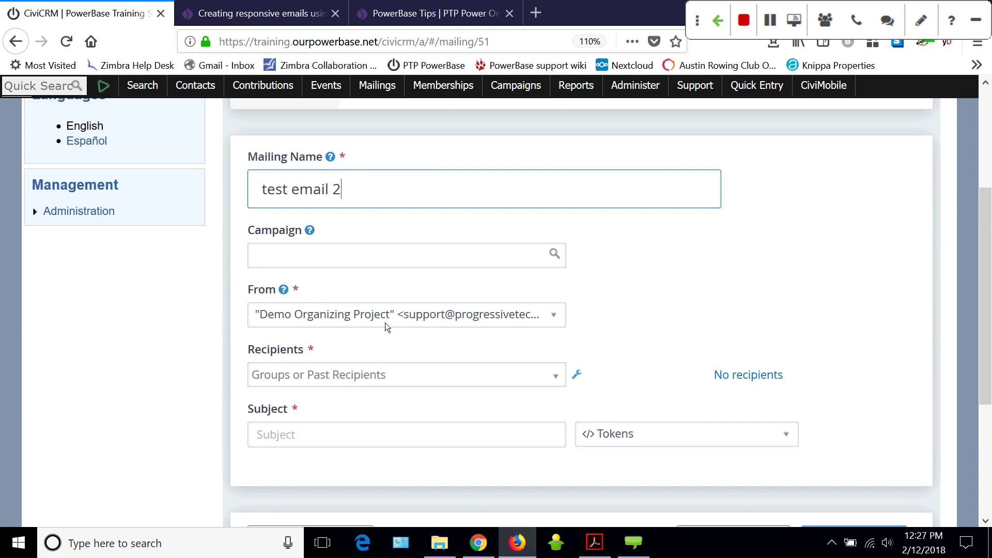
# Add the Kernersville Worker Rights list as recipients, set the subject to "test email", and continue to the design stage
pyautogui.click(406, 379)
pyautogui.click(318, 219)
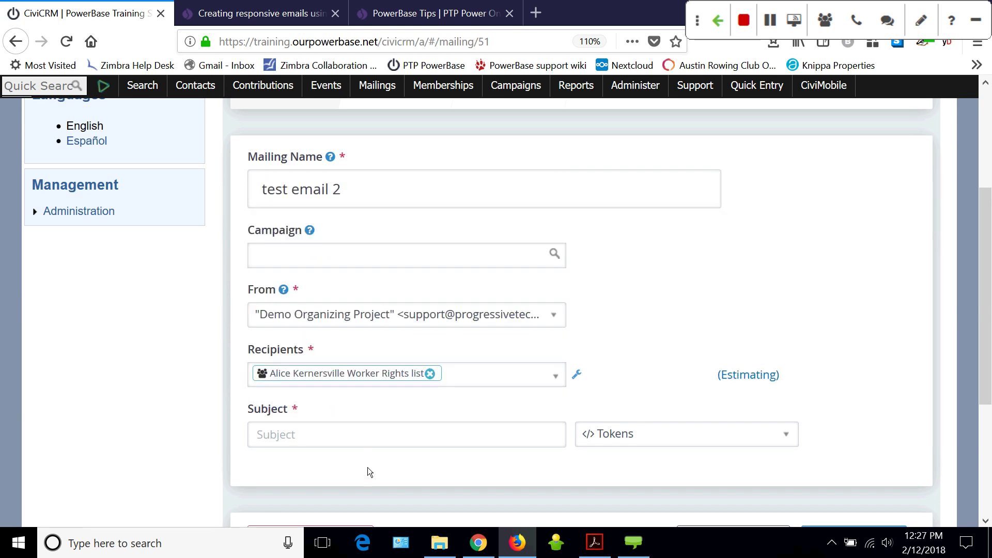
pyautogui.click(364, 433)
pyautogui.write('test ')
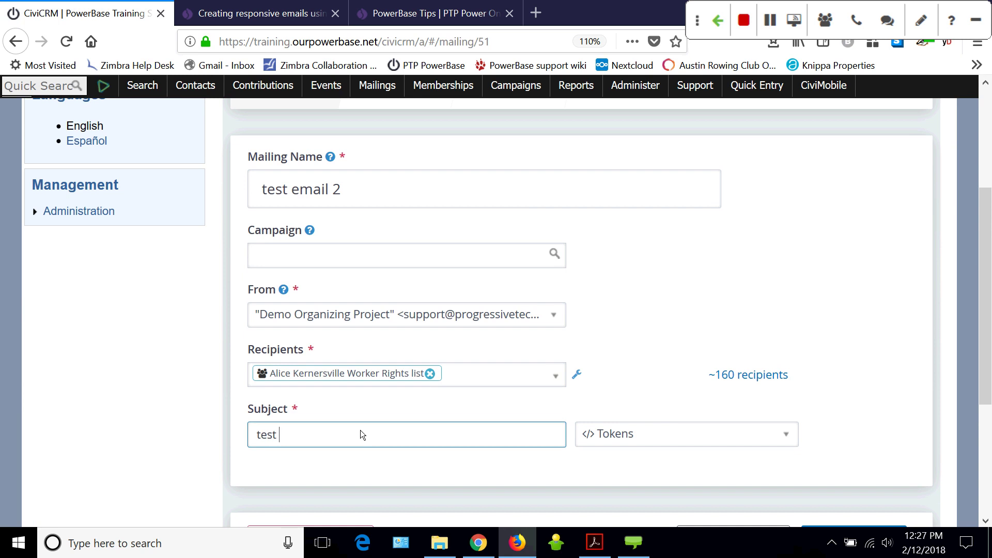
pyautogui.write('email')
pyautogui.scroll(-3, 811, 409)
pyautogui.click(851, 361)
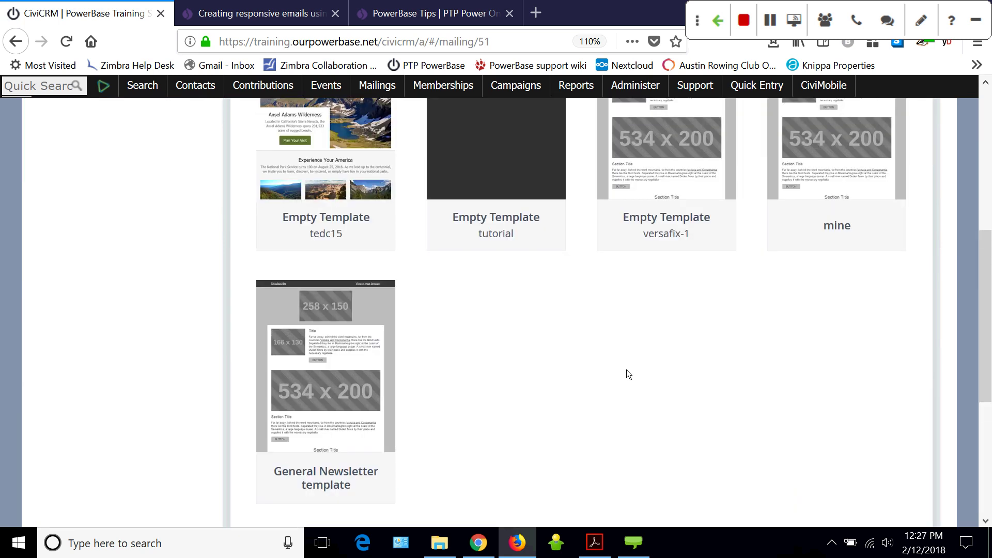
# Base the mailing's design on the General Newsletter template and close the email editor
pyautogui.scroll(-2, 626, 370)
pyautogui.click(336, 295)
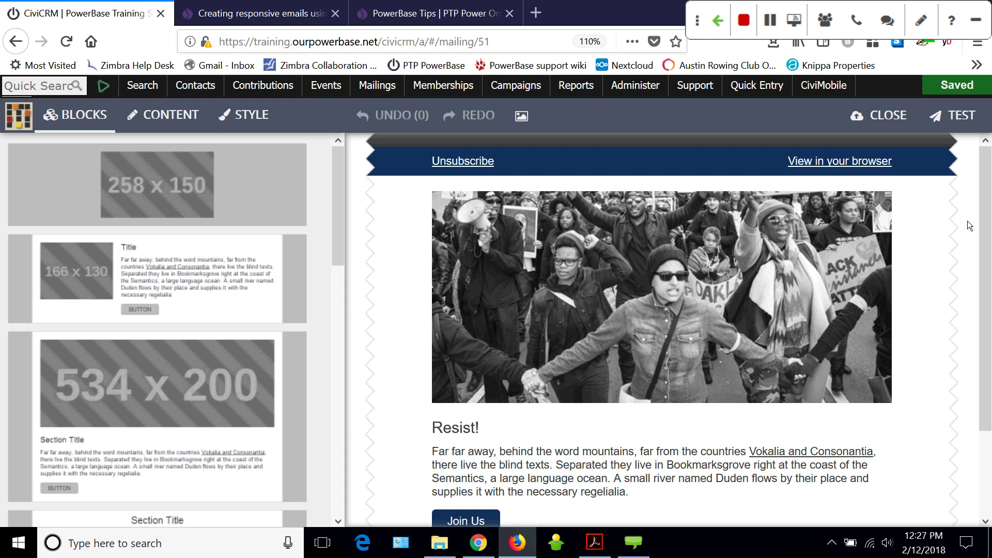
pyautogui.click(899, 118)
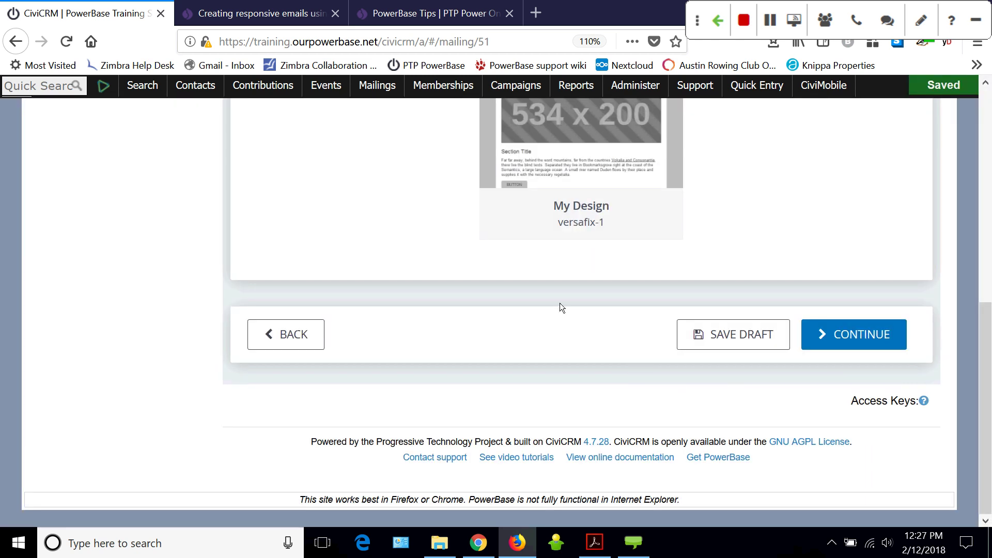
# Save the "test email 2" mailing as a draft
pyautogui.click(758, 340)
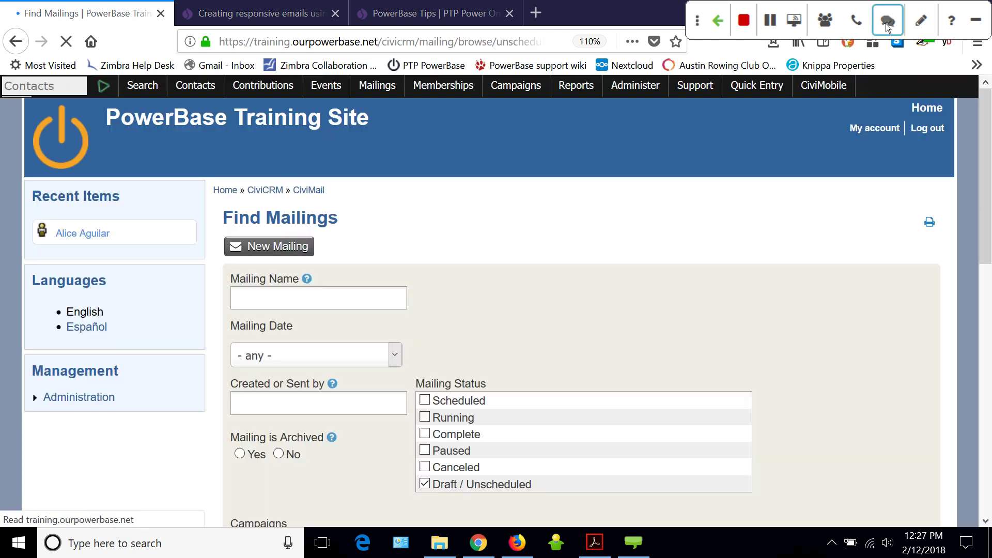
# Open the webinar's participant feedback chat and read through the attendees' questions about Mosaico
pyautogui.click(854, 21)
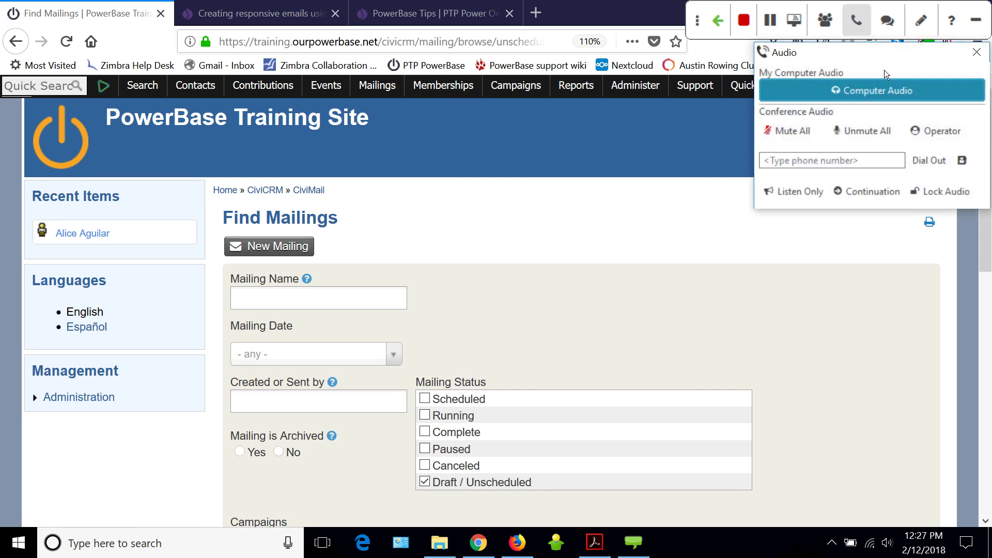
pyautogui.click(886, 23)
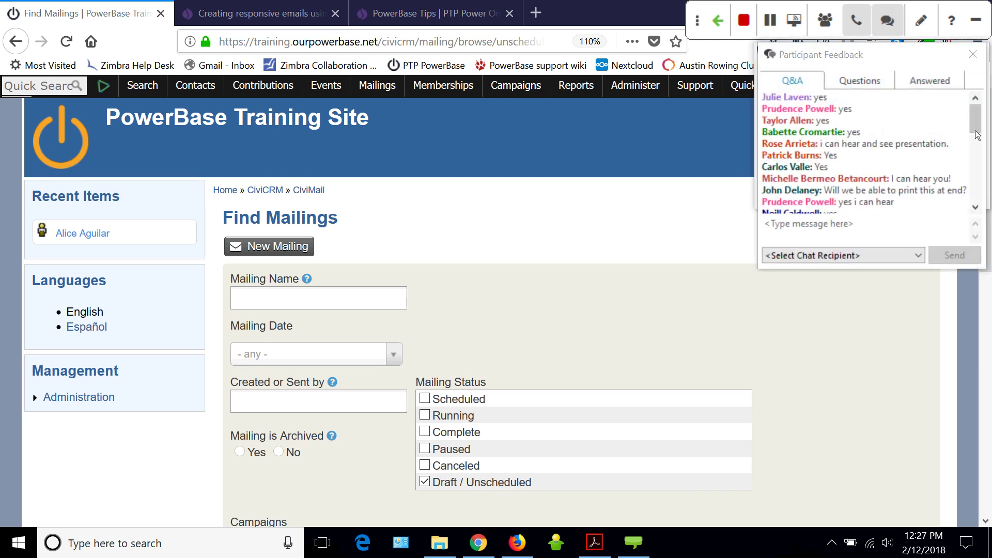
pyautogui.scroll(-1, 976, 131)
pyautogui.moveTo(977, 130); pyautogui.dragTo(982, 158)
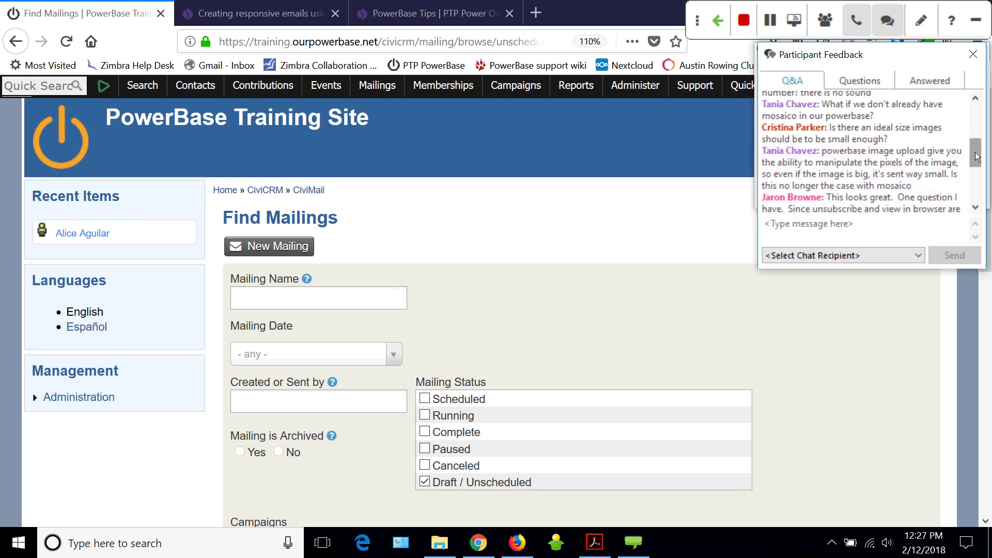
pyautogui.moveTo(977, 159); pyautogui.dragTo(981, 167)
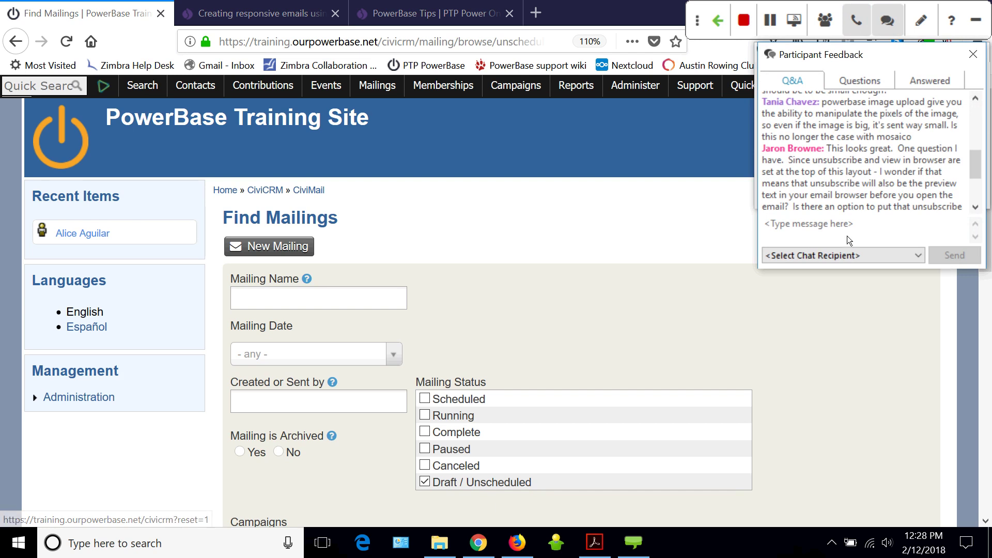
pyautogui.scroll(-2, 980, 174)
pyautogui.scroll(-2, 980, 174)
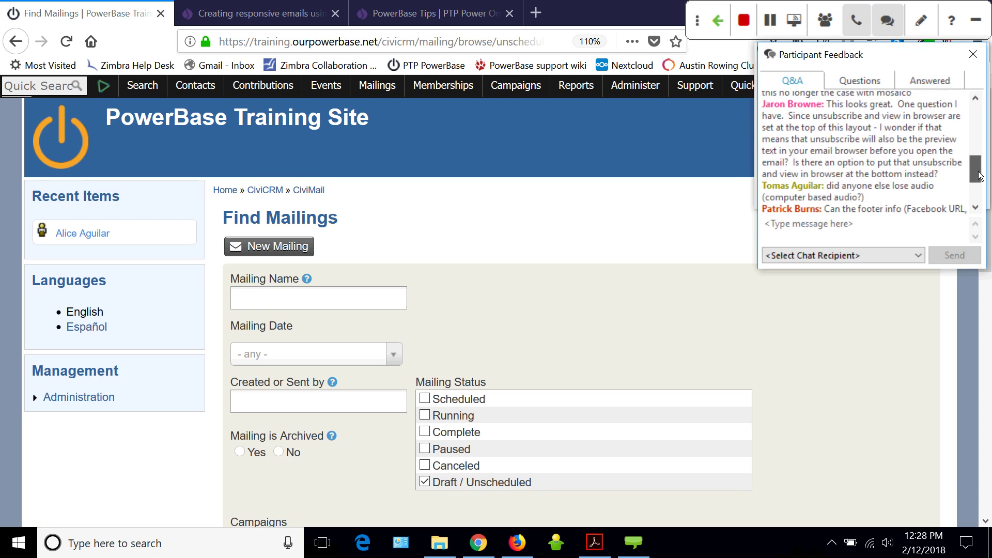
pyautogui.moveTo(981, 174); pyautogui.dragTo(980, 195)
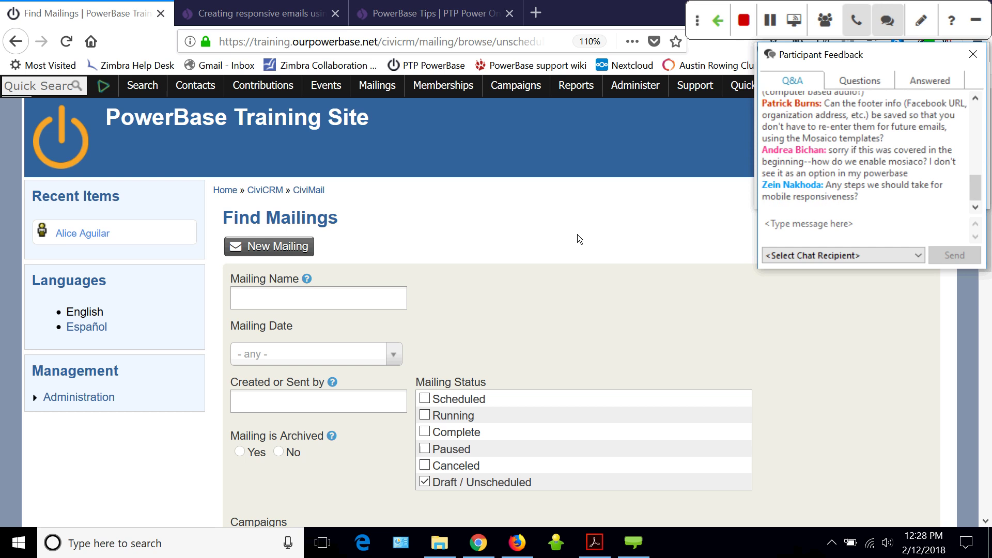
# Reopen the "test email 1" draft from the mailings list, continue to its design stage, and open the design for editing
pyautogui.click(385, 86)
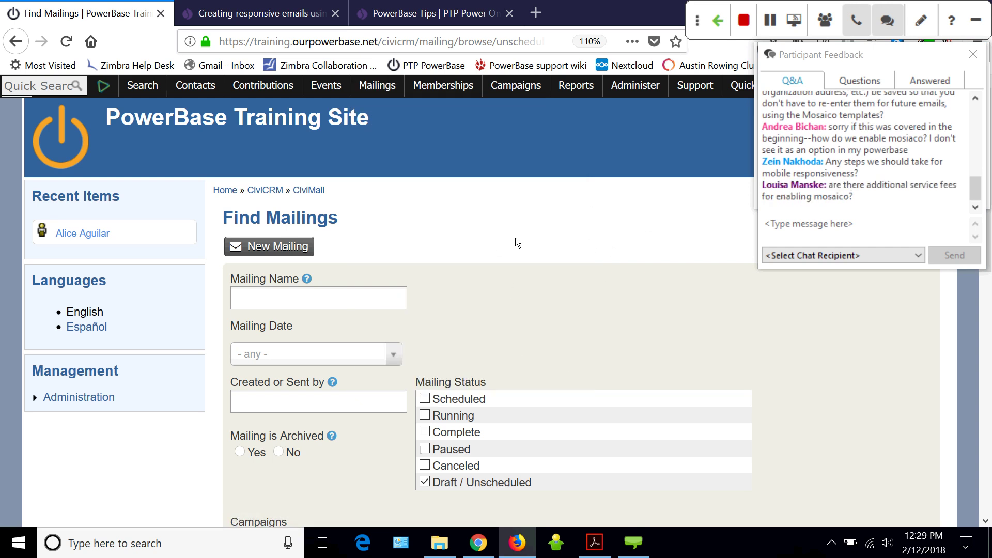
pyautogui.scroll(-3, 517, 242)
pyautogui.scroll(-6, 527, 264)
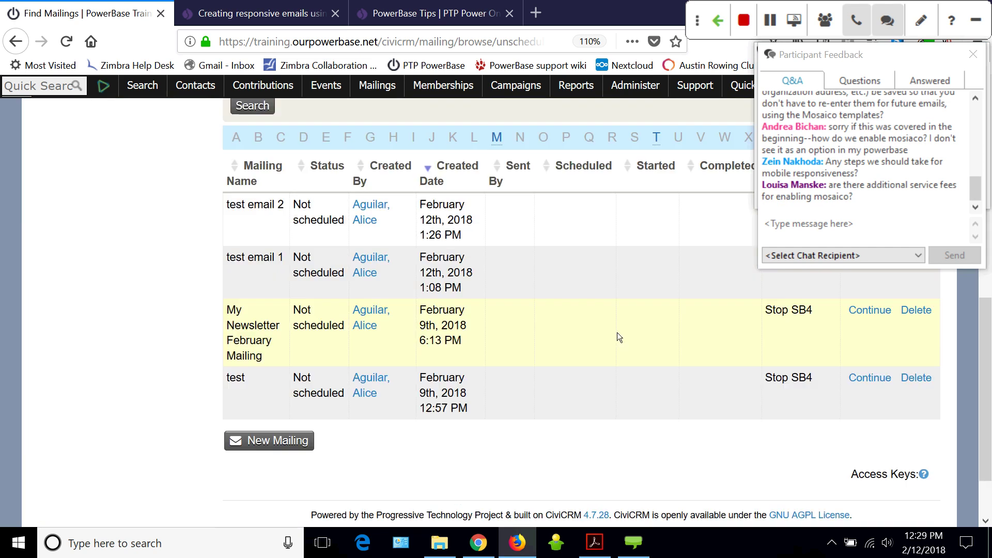
pyautogui.scroll(1, 573, 270)
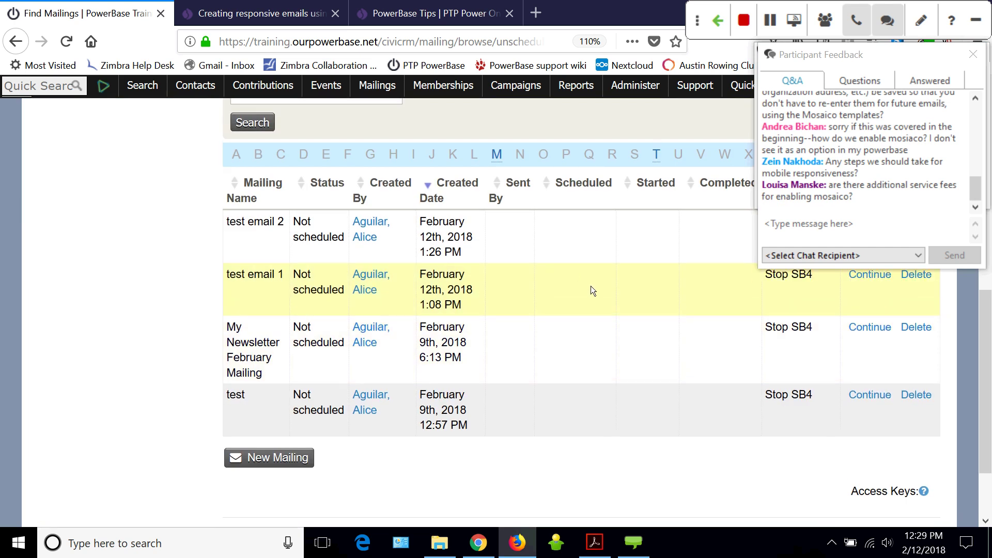
pyautogui.scroll(3, 591, 290)
pyautogui.click(867, 354)
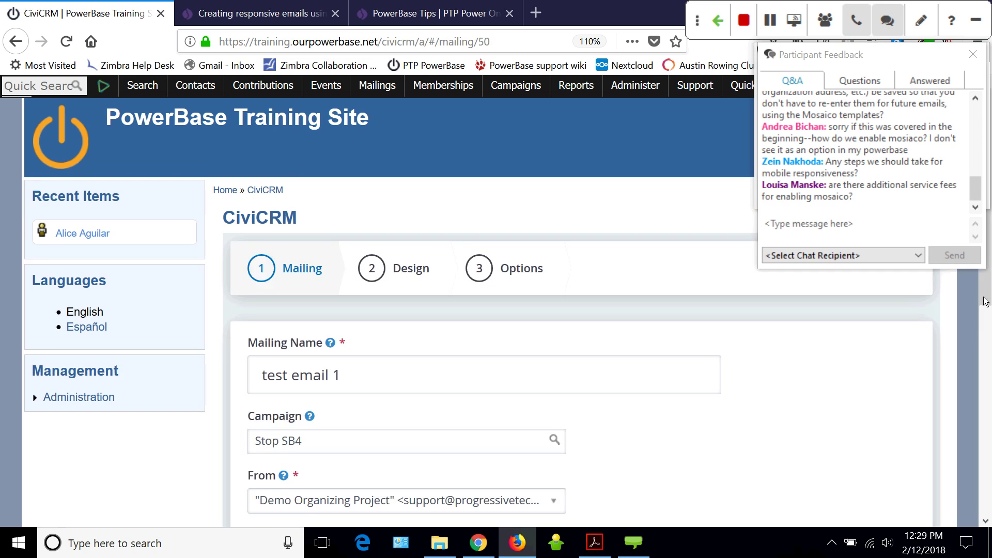
pyautogui.moveTo(988, 300); pyautogui.dragTo(990, 436)
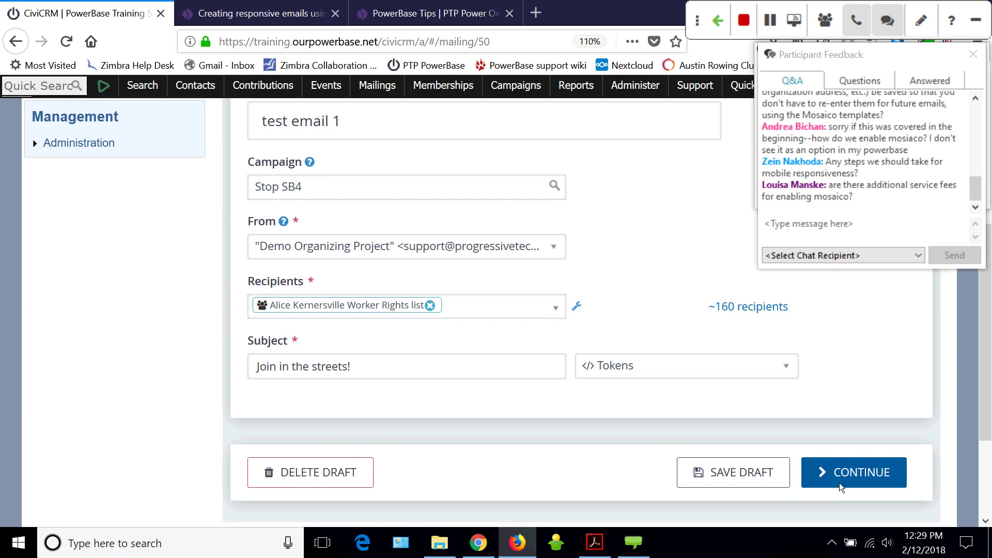
pyautogui.click(839, 482)
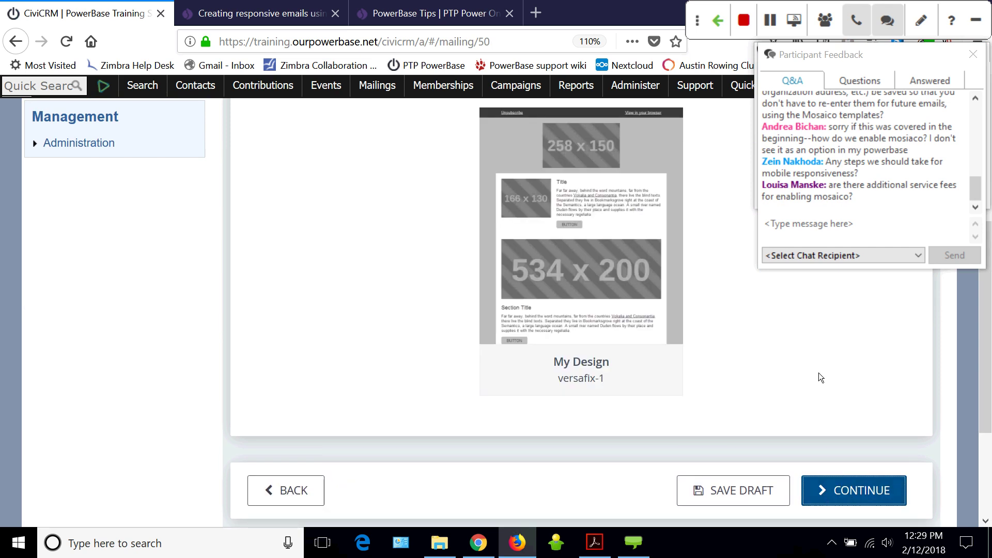
pyautogui.moveTo(584, 208)
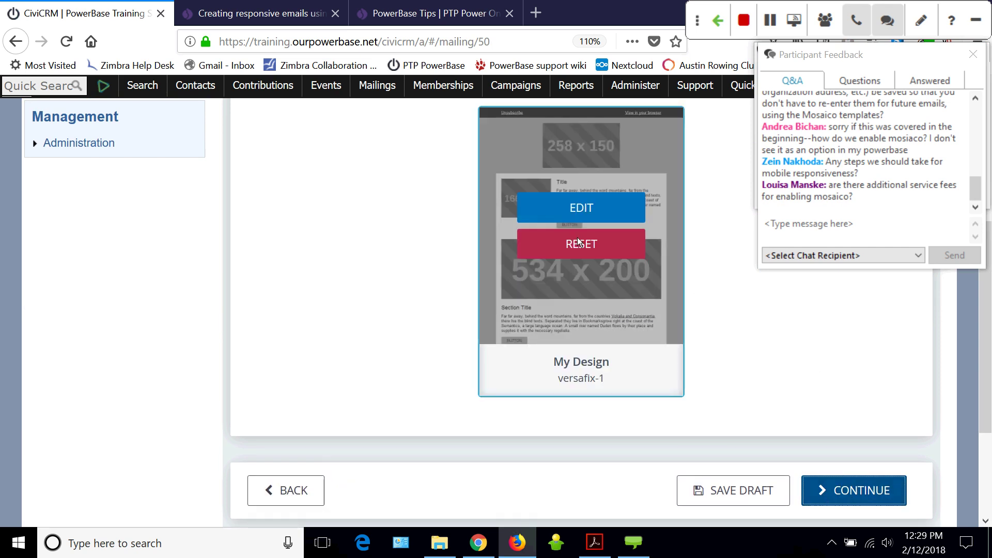
pyautogui.click(584, 209)
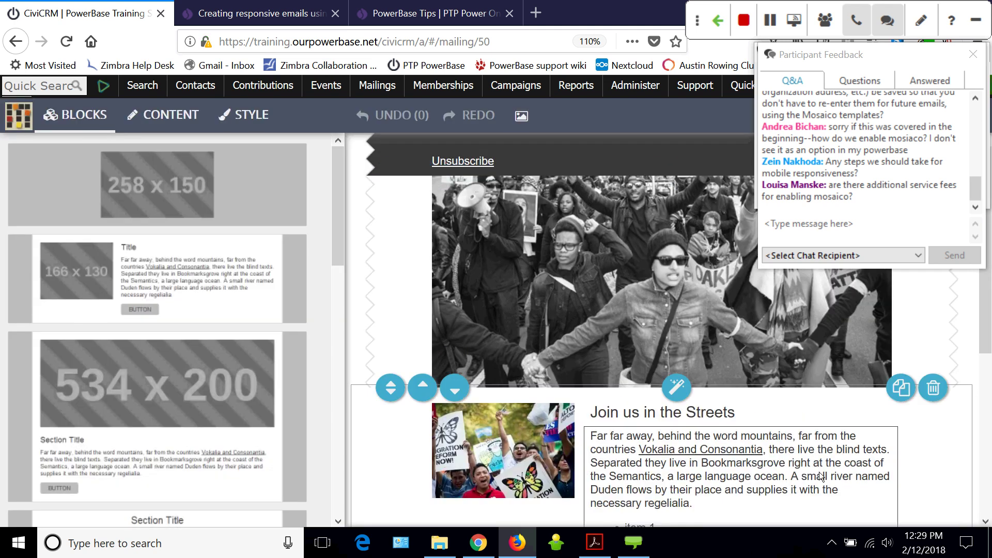
# View the HTML source code of the body text in the "Join us in the Streets" block and cancel without changes
pyautogui.click(821, 476)
pyautogui.scroll(-1, 749, 455)
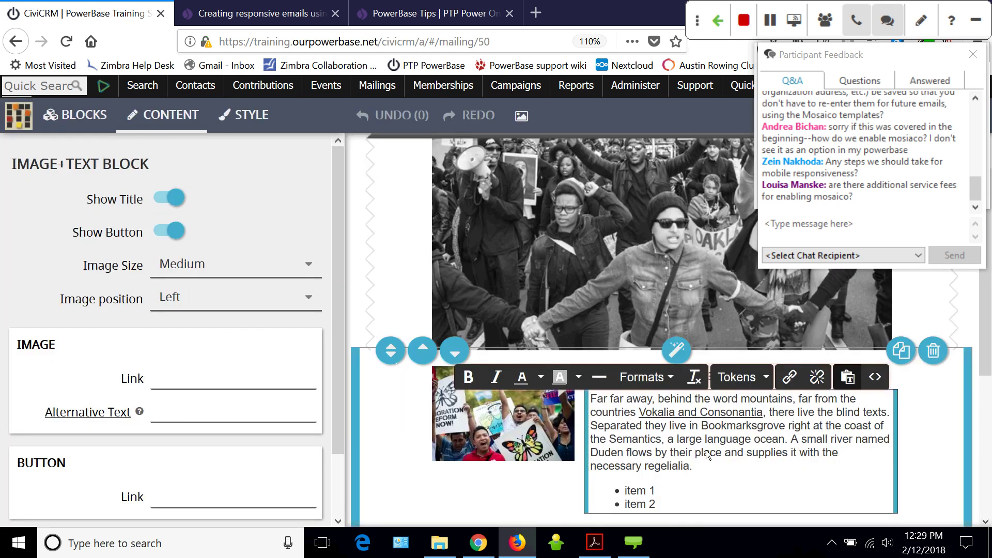
pyautogui.click(875, 378)
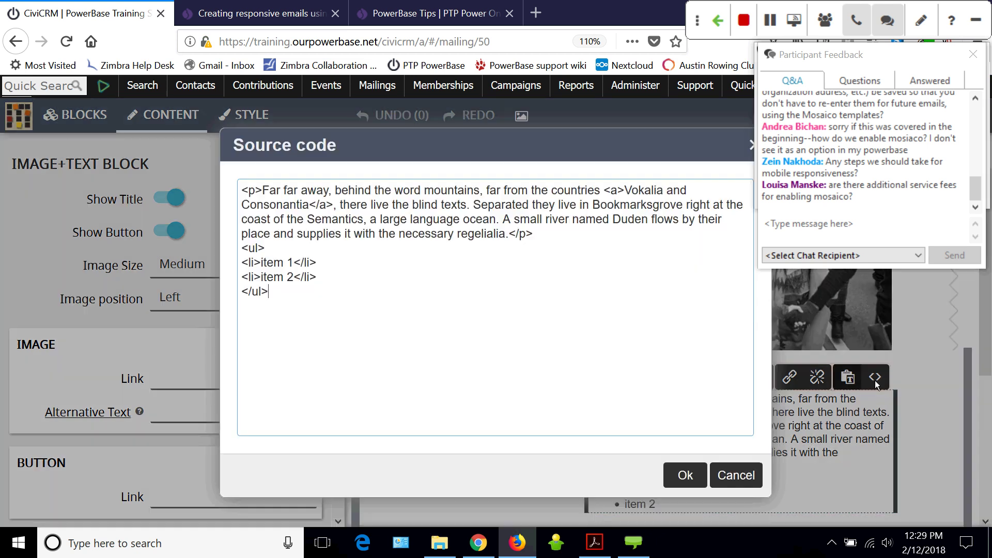
pyautogui.click(740, 477)
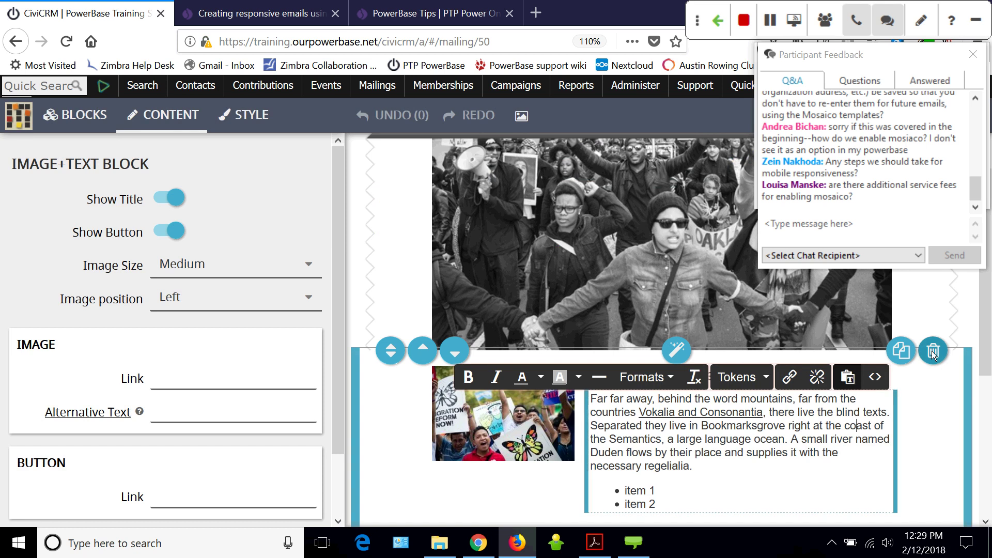
pyautogui.click(716, 486)
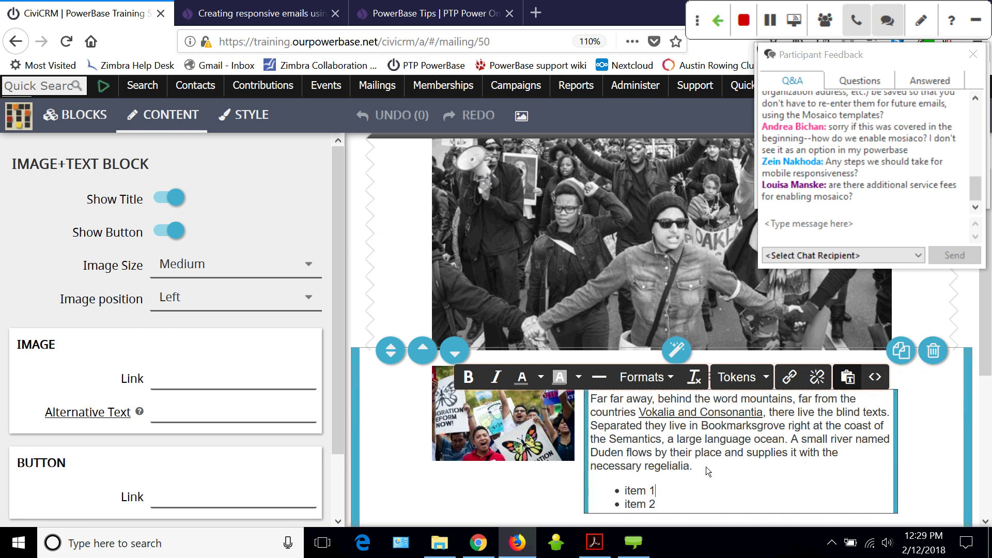
pyautogui.click(934, 423)
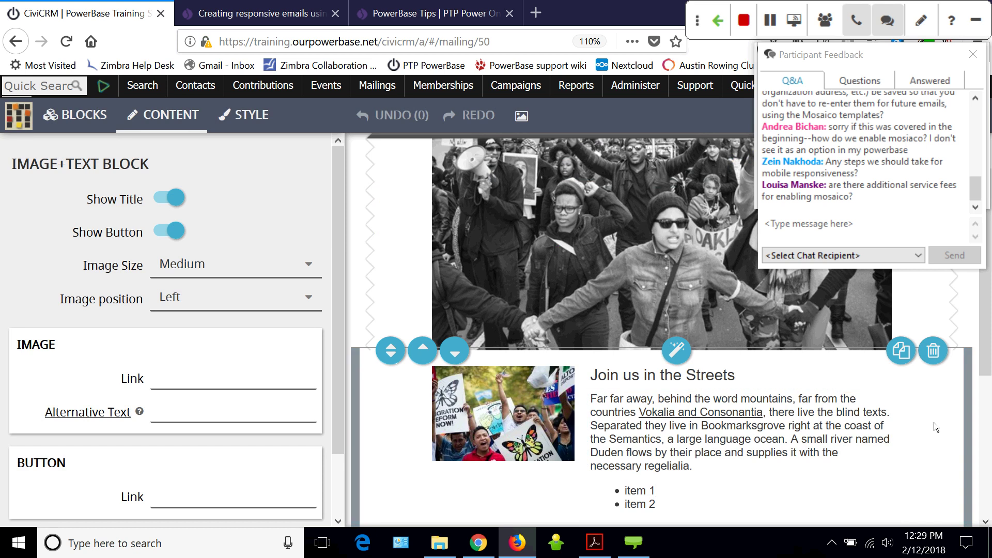
pyautogui.click(673, 445)
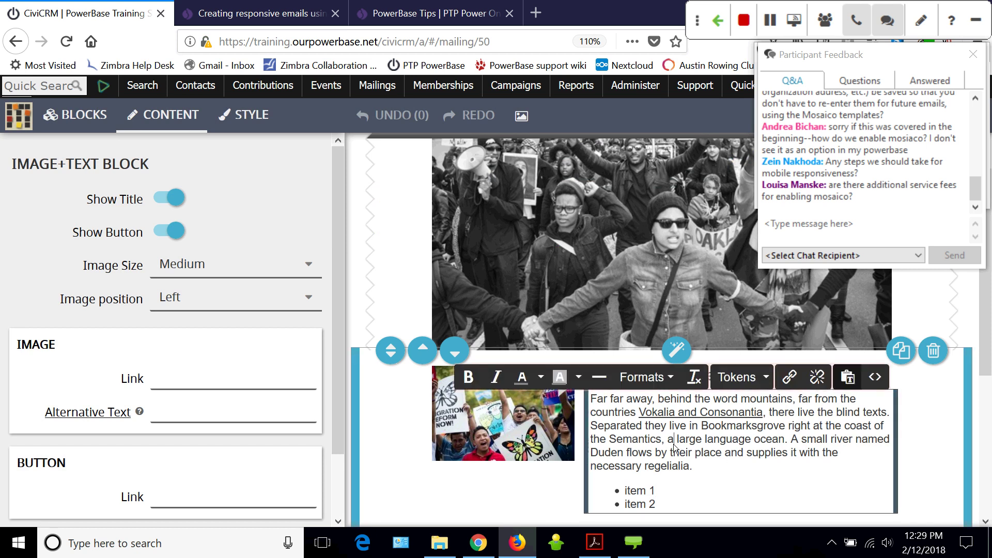
# Select the large protest photo block and look through the content blocks available for the email layout
pyautogui.click(614, 272)
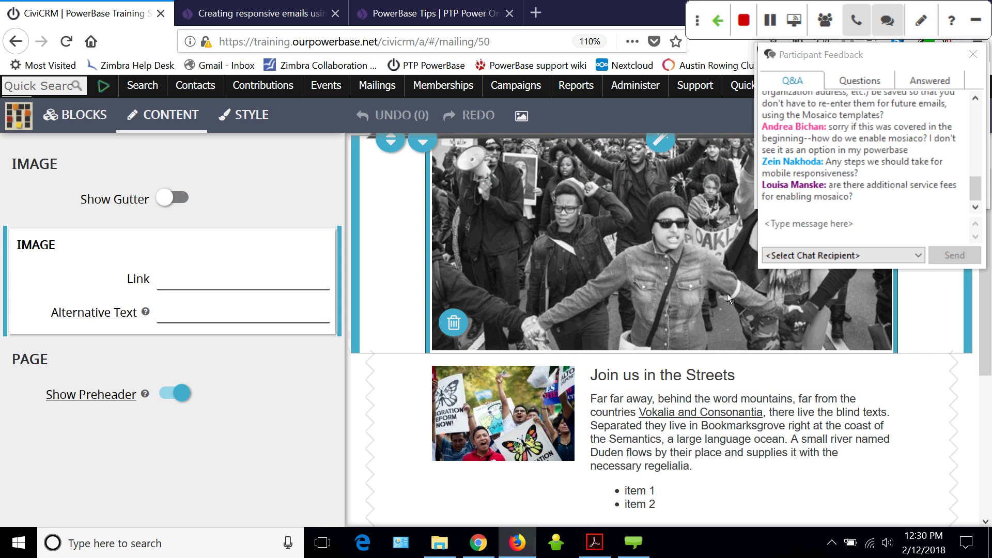
pyautogui.click(82, 115)
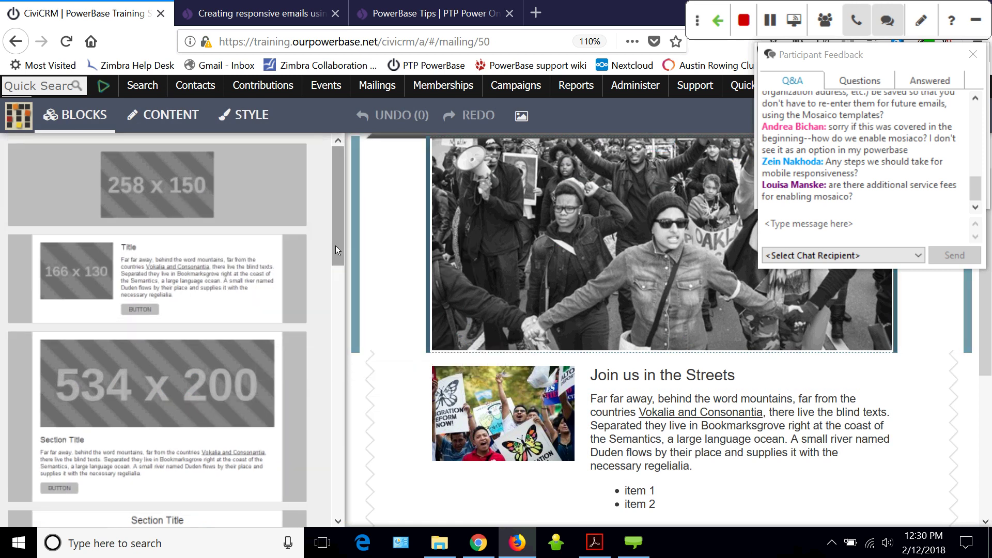
pyautogui.moveTo(336, 246); pyautogui.dragTo(347, 296)
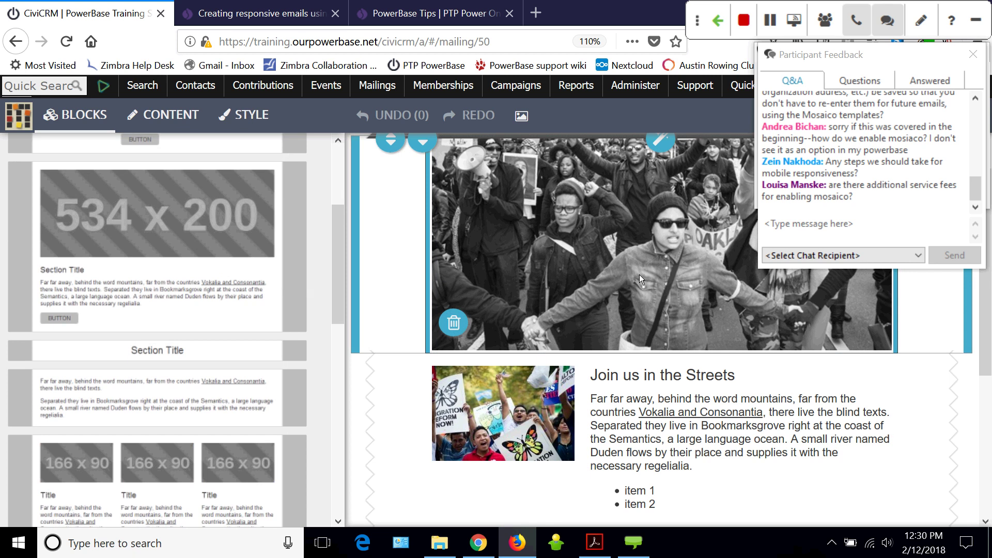
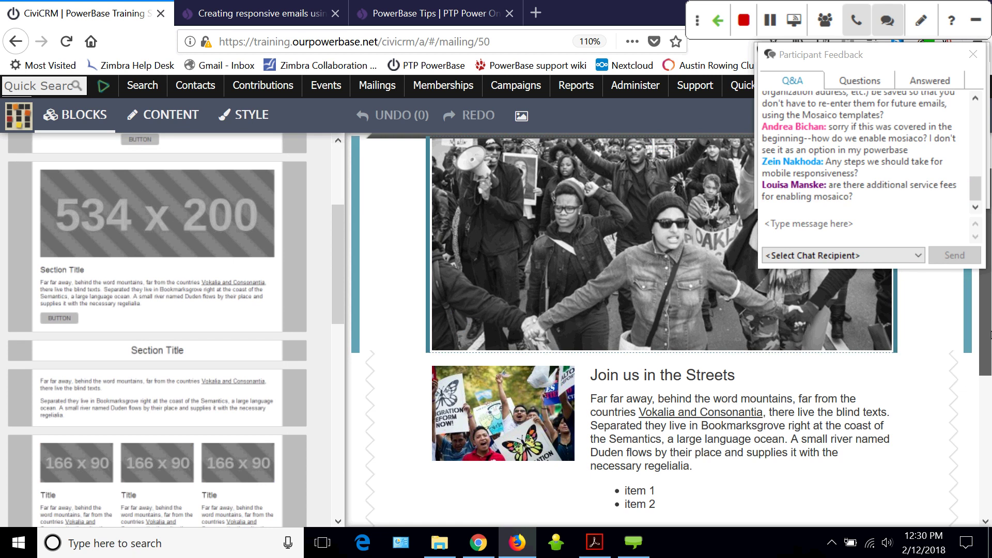
# Reread the attendee question about the unsubscribe link's position, and close the webinar's chat and audio windows
pyautogui.moveTo(990, 335); pyautogui.dragTo(990, 317)
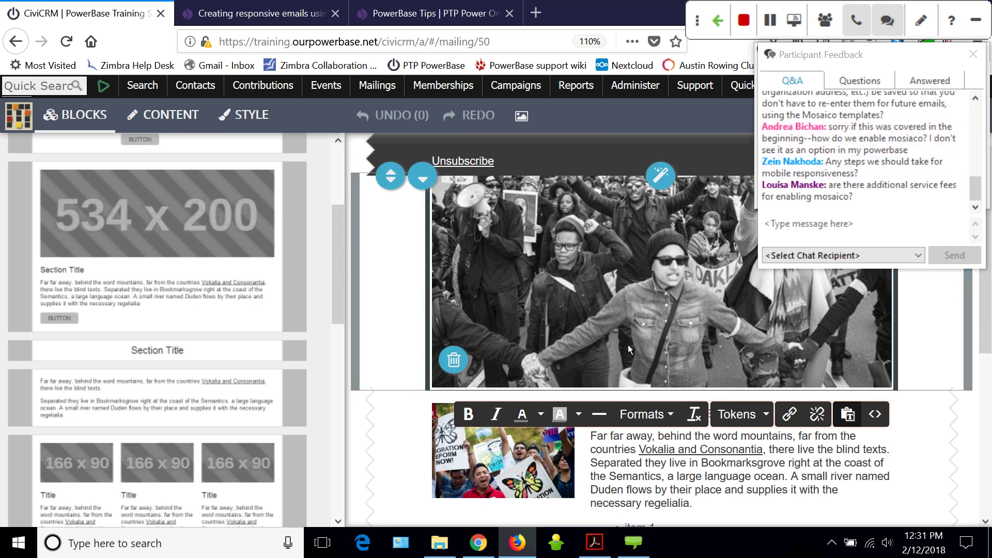
pyautogui.scroll(5, 867, 201)
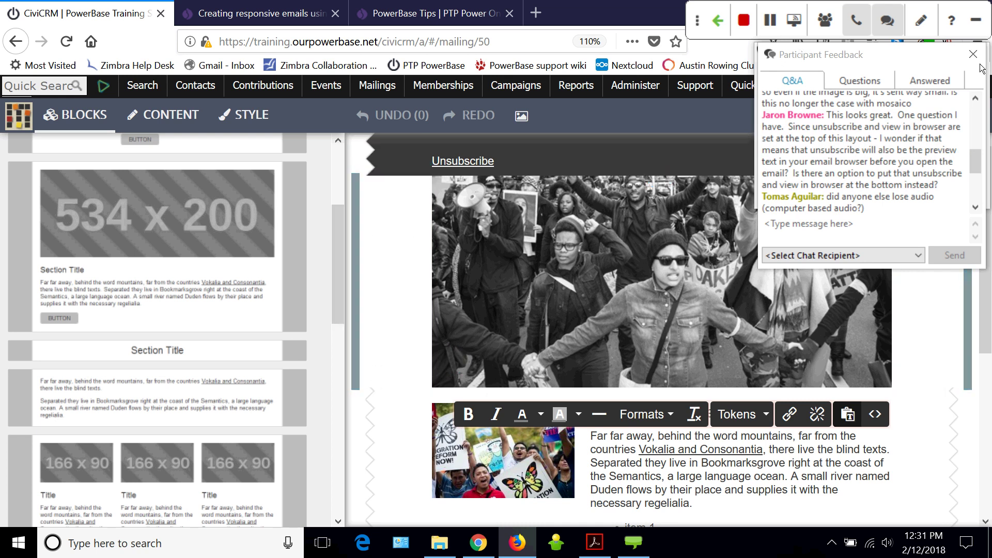
pyautogui.click(884, 21)
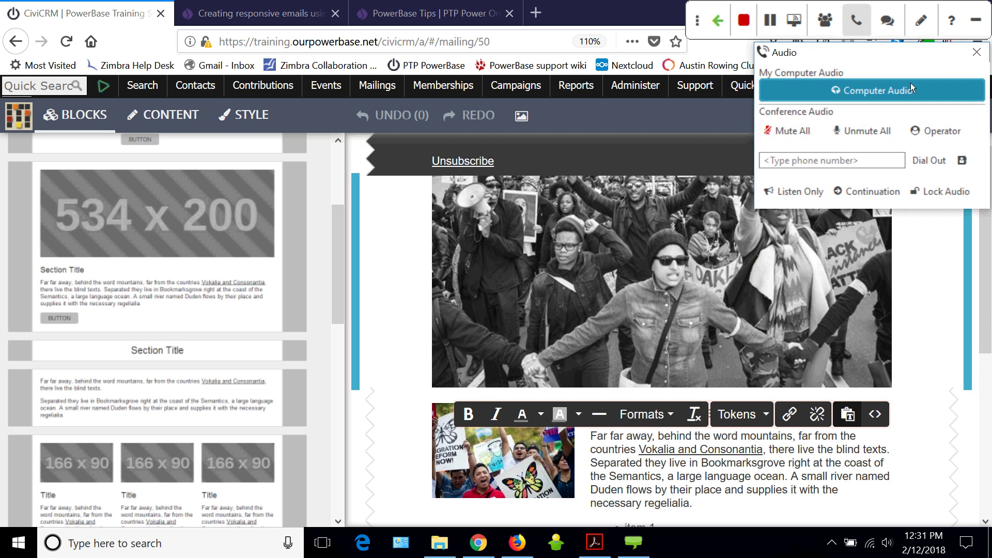
pyautogui.click(976, 55)
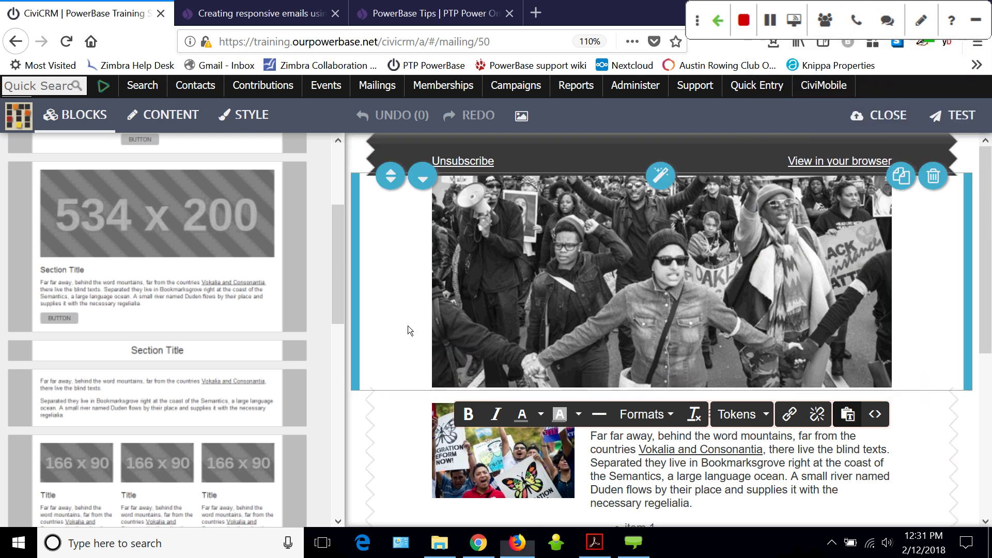
# Hide the preheader that holds the unsubscribe and view-in-browser links in the "test email 1" design
pyautogui.moveTo(334, 267); pyautogui.dragTo(349, 163)
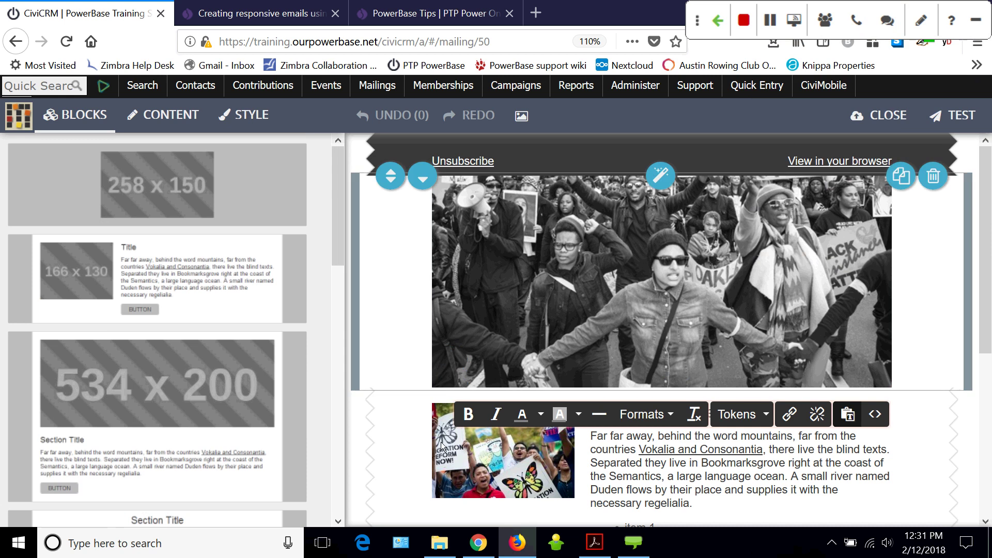
pyautogui.click(393, 432)
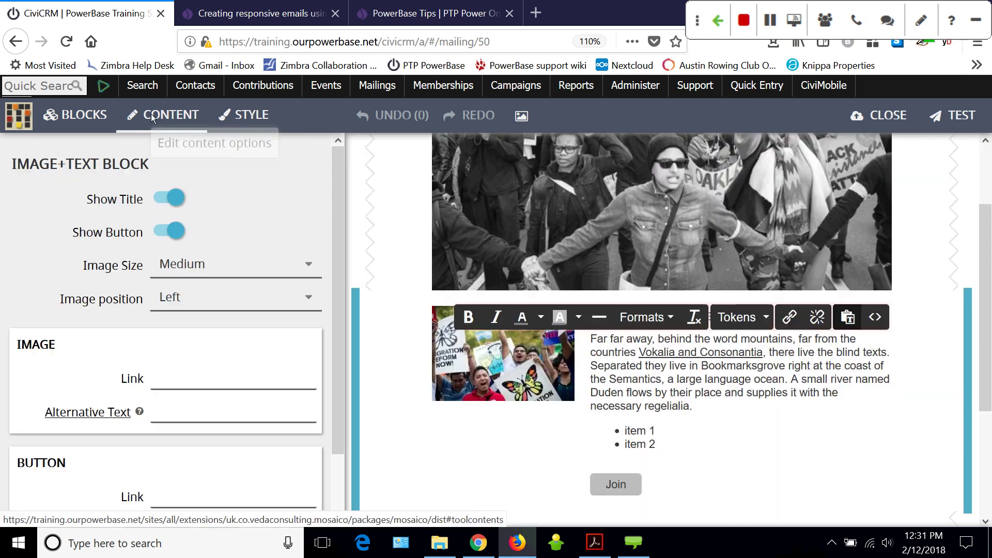
pyautogui.scroll(-2, 346, 364)
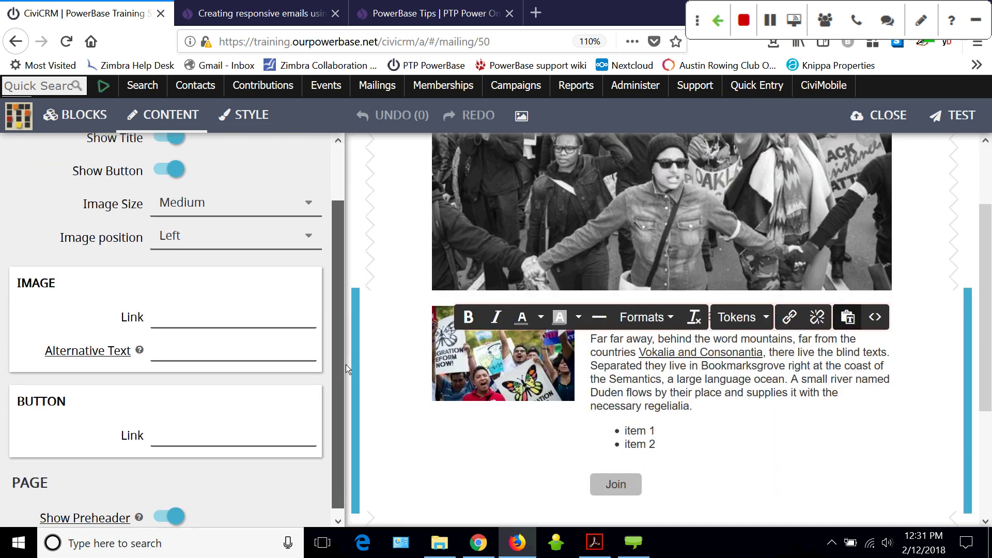
pyautogui.click(174, 511)
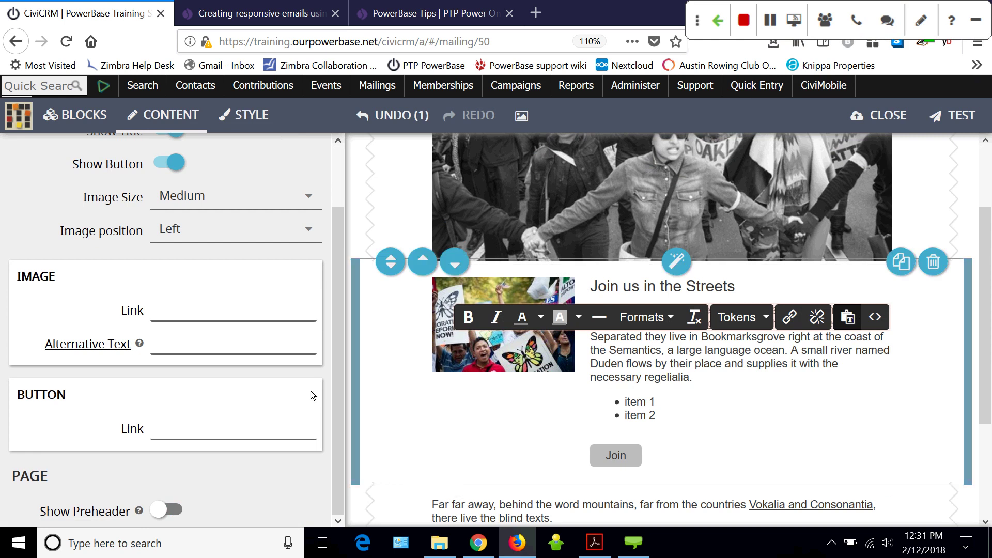
# Look through the whole list of available blocks, down to the address and social media footer
pyautogui.click(106, 117)
pyautogui.moveTo(341, 250); pyautogui.dragTo(136, 531)
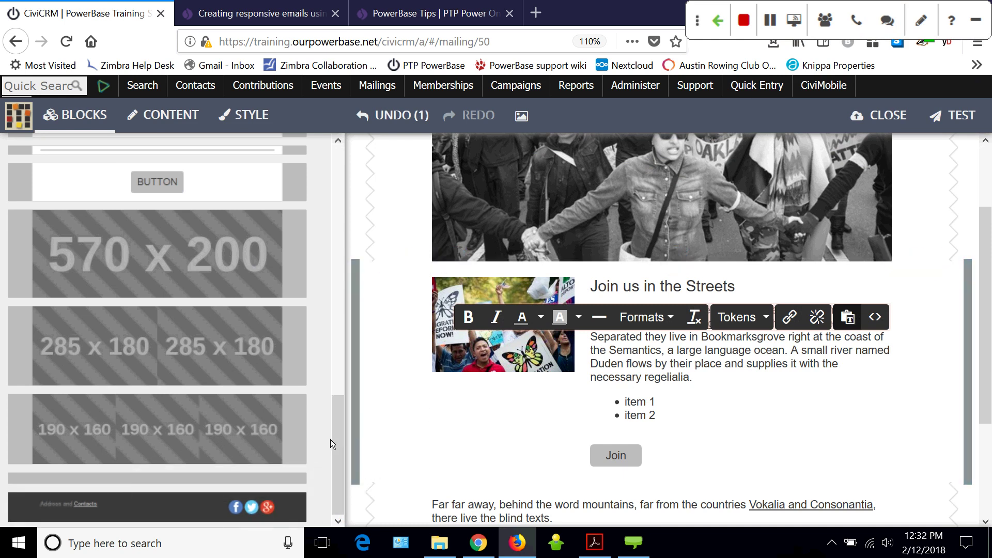
pyautogui.moveTo(337, 444); pyautogui.dragTo(313, 58)
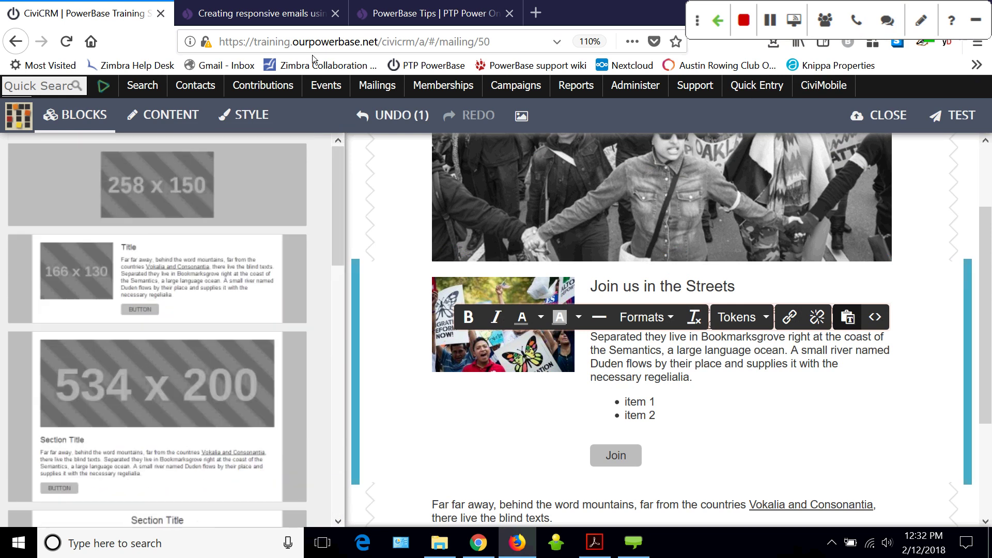
# Open the webinar's participant feedback and view the attendees' early chat messages alongside the protest photo block
pyautogui.click(794, 22)
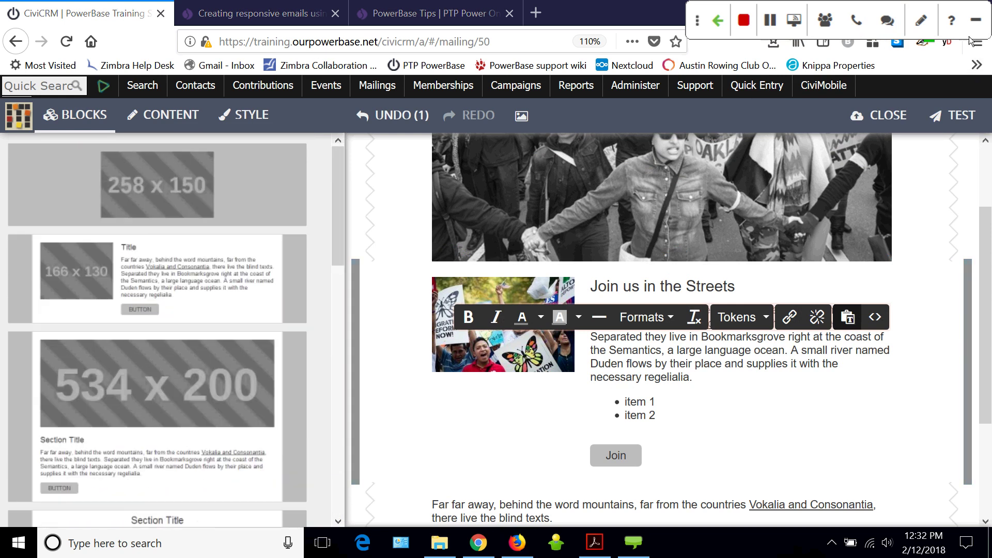
pyautogui.click(894, 28)
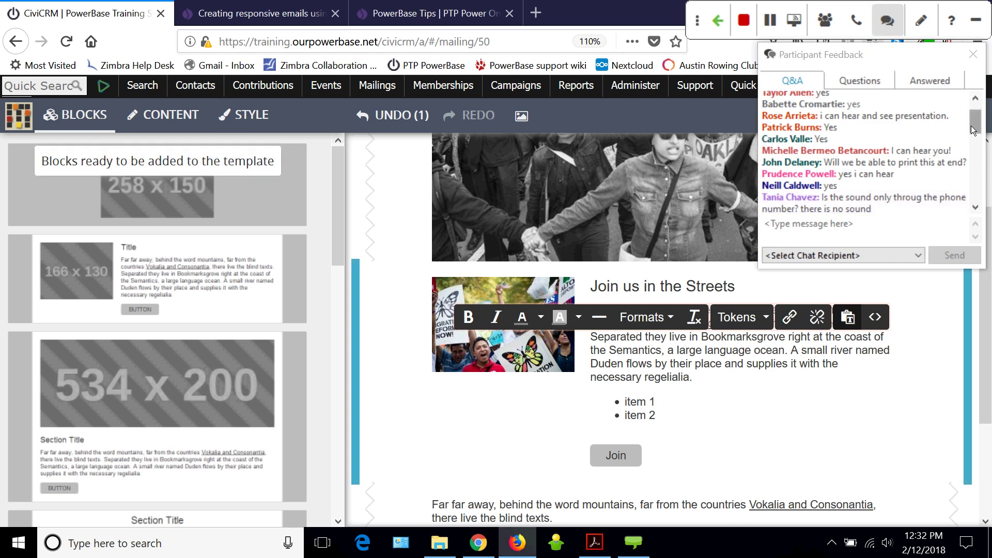
pyautogui.moveTo(974, 128); pyautogui.dragTo(975, 131)
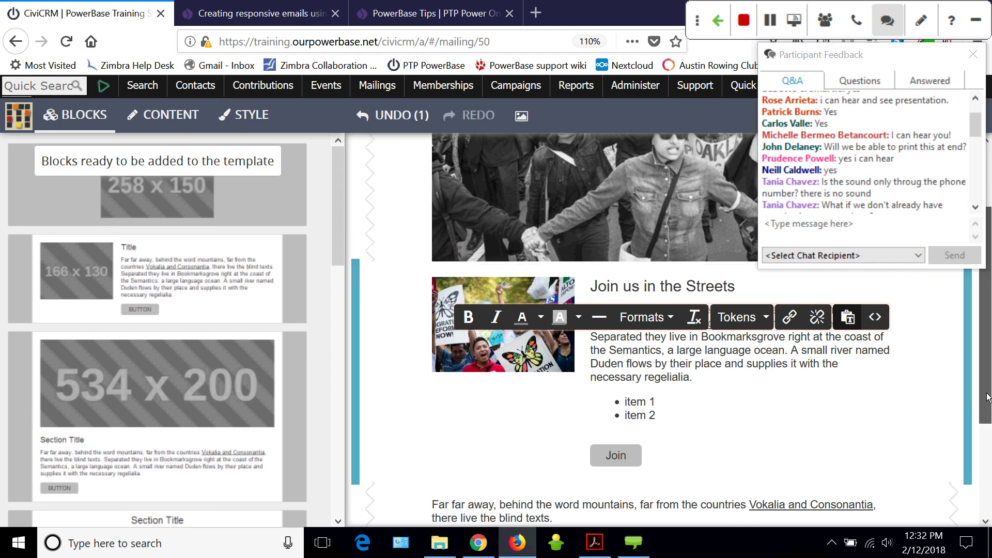
pyautogui.moveTo(987, 398); pyautogui.dragTo(987, 309)
pyautogui.moveTo(186, 383)
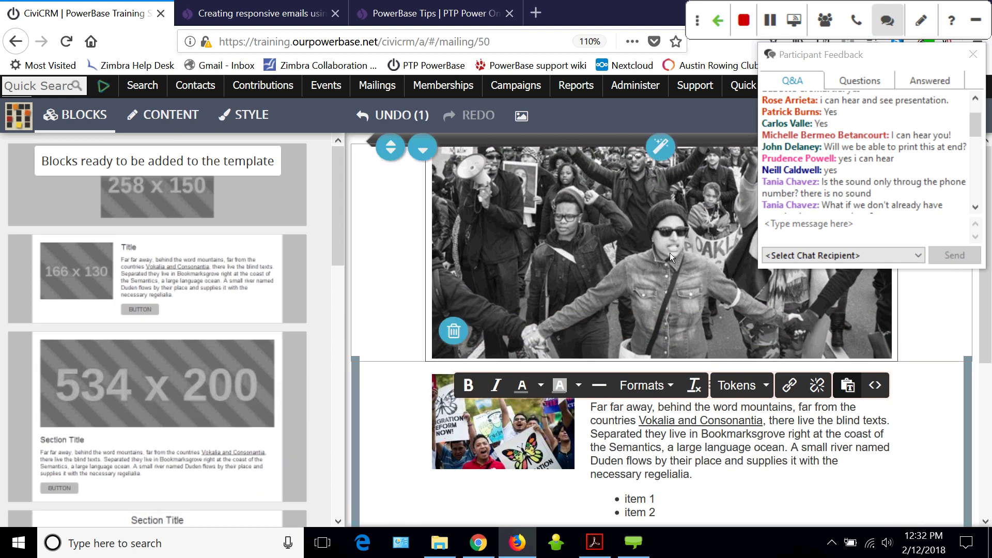
pyautogui.moveTo(109, 405)
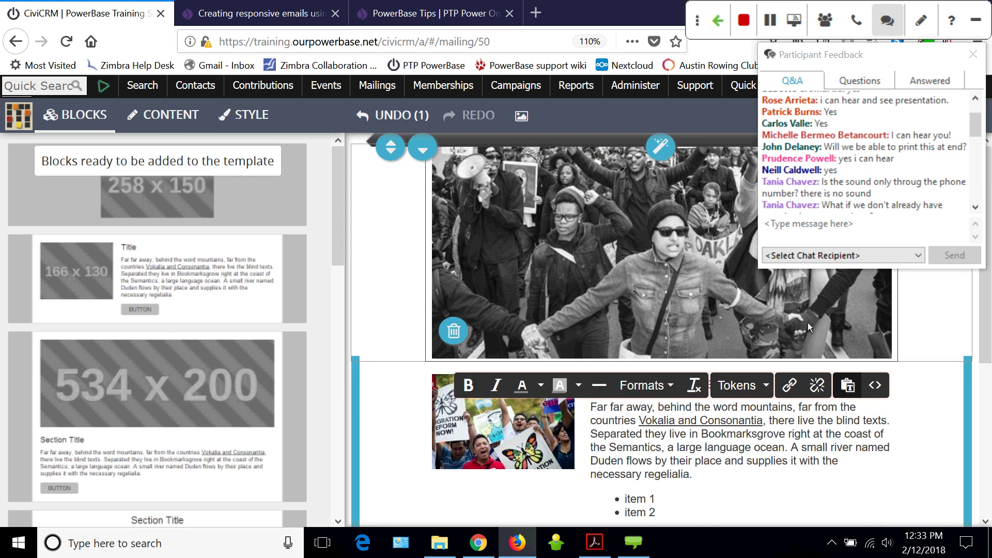
pyautogui.moveTo(296, 200)
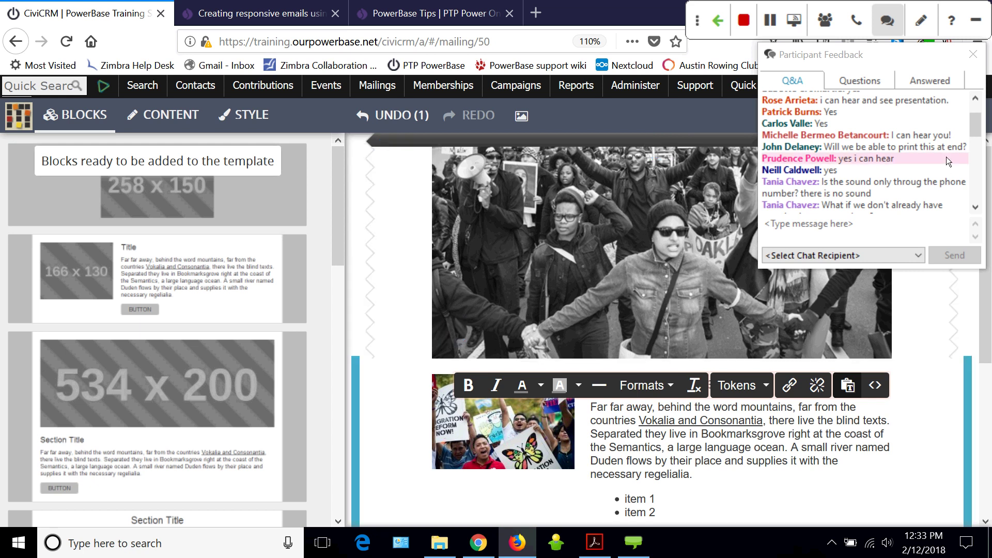
# Read the attendee questions about saving footer information and enabling Mosaico, and return to the earlier one about not having Mosaico
pyautogui.scroll(-1, 921, 189)
pyautogui.moveTo(979, 134); pyautogui.dragTo(981, 169)
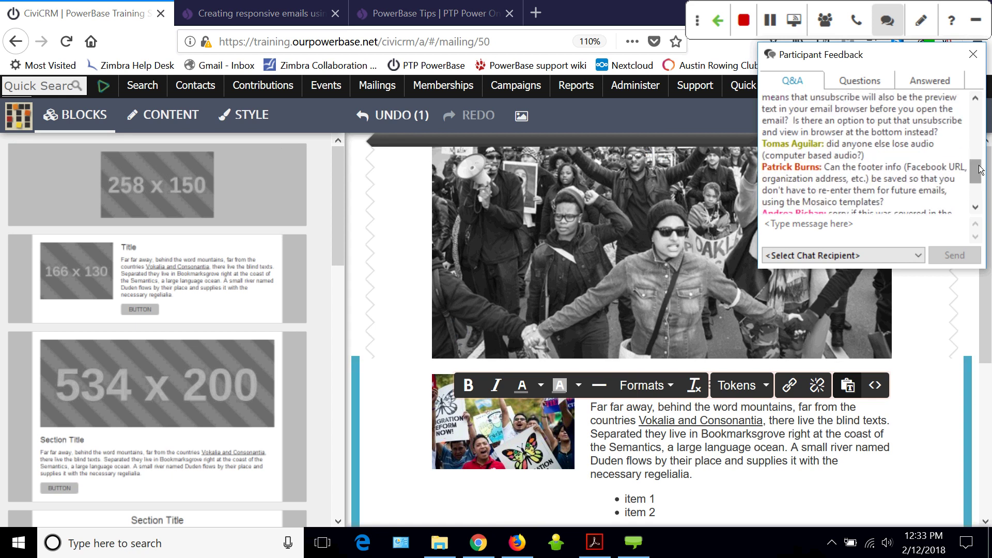
pyautogui.moveTo(81, 386)
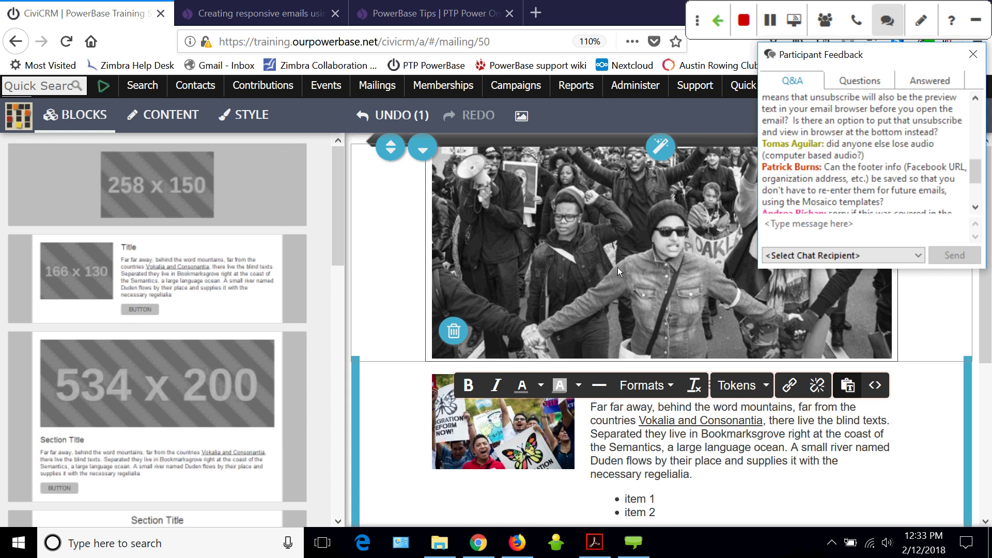
pyautogui.moveTo(204, 411)
pyautogui.moveTo(976, 172)
pyautogui.mouseDown()
pyautogui.moveTo(977, 191)
pyautogui.moveTo(957, 169)
pyautogui.mouseUp()
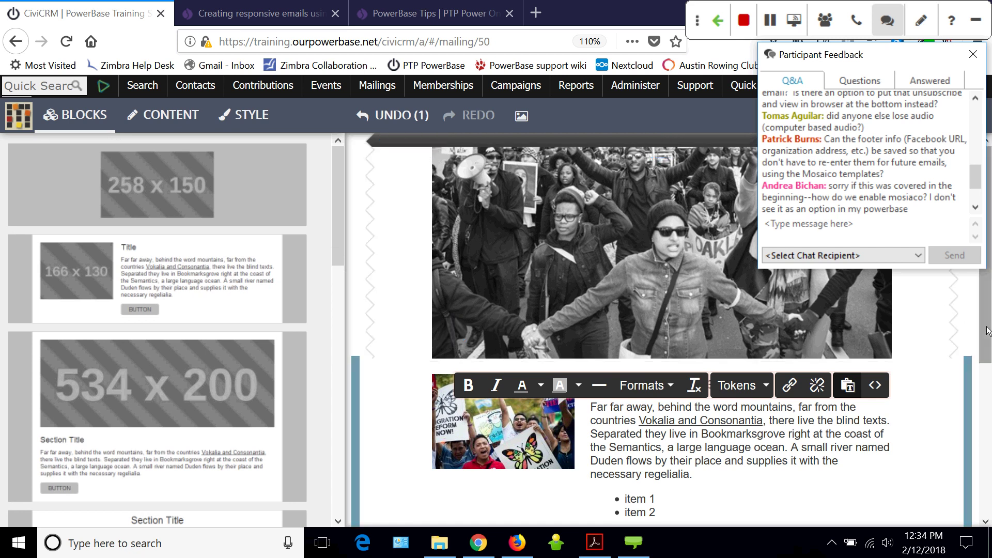
pyautogui.scroll(-2, 978, 188)
pyautogui.moveTo(976, 184); pyautogui.dragTo(976, 151)
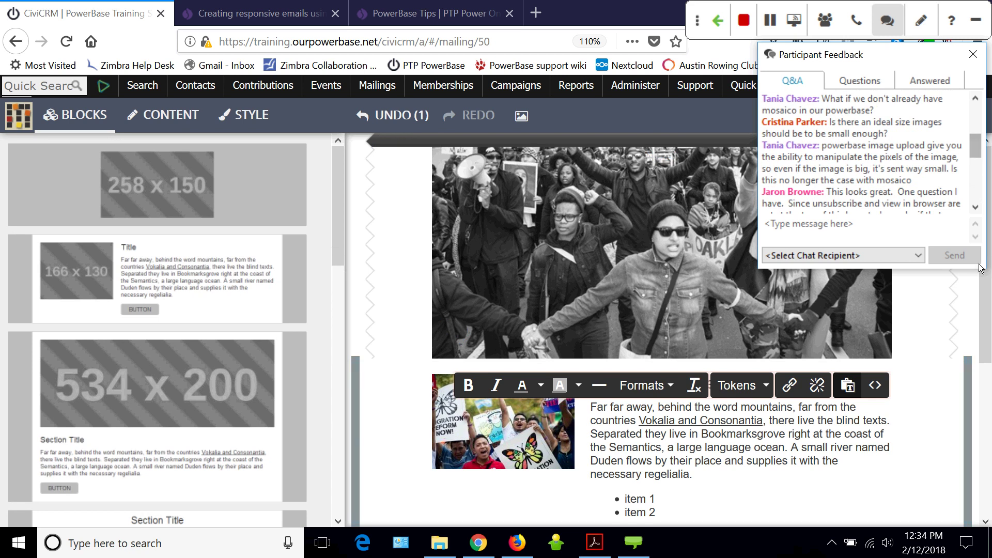
pyautogui.click(987, 298)
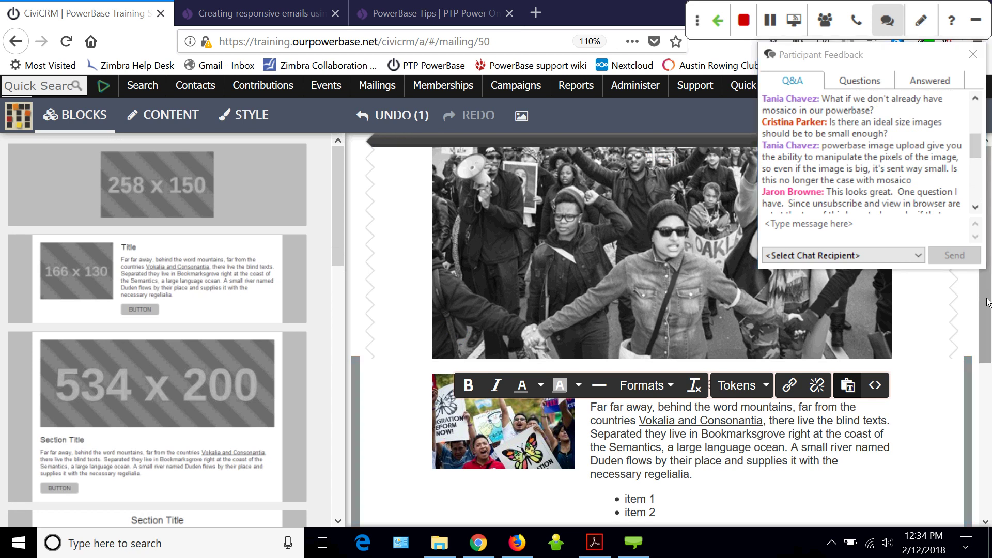
pyautogui.moveTo(987, 303); pyautogui.dragTo(988, 310)
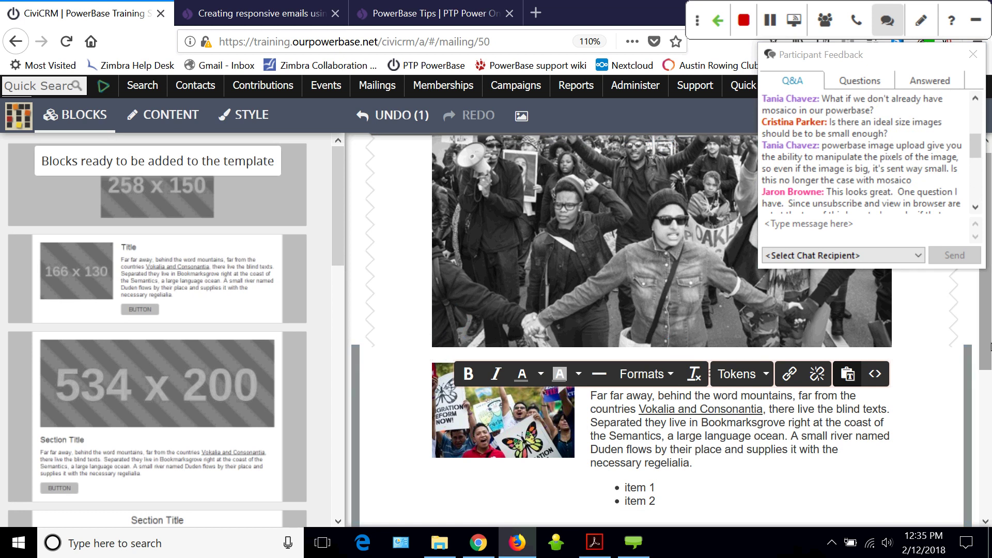
pyautogui.moveTo(990, 335)
pyautogui.mouseDown()
pyautogui.moveTo(990, 480)
pyautogui.moveTo(990, 351)
pyautogui.mouseUp()
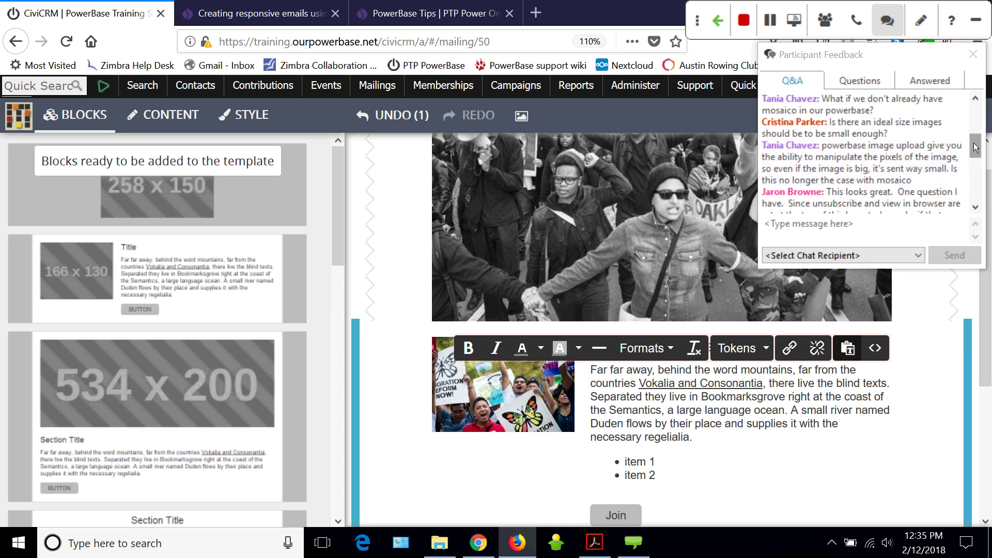
# Read on through the attendee questions to the one about steps for mobile responsiveness
pyautogui.moveTo(975, 147); pyautogui.dragTo(977, 175)
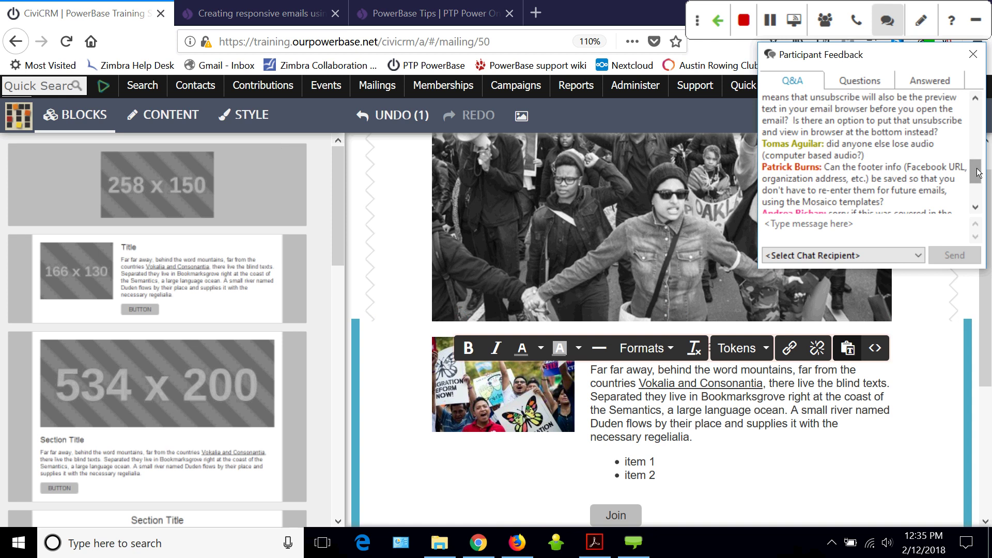
pyautogui.moveTo(975, 174); pyautogui.dragTo(978, 180)
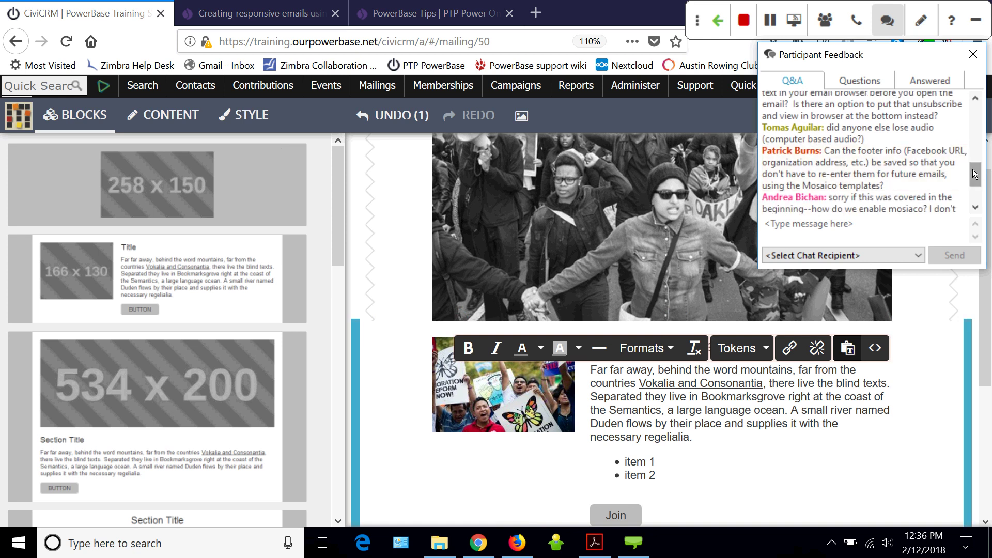
pyautogui.moveTo(975, 174); pyautogui.dragTo(975, 180)
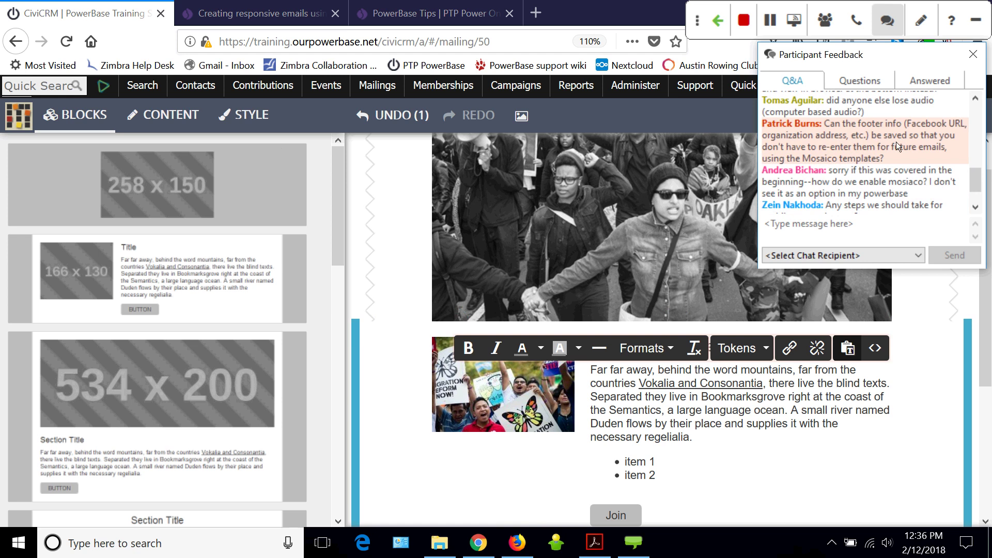
pyautogui.moveTo(976, 184); pyautogui.dragTo(977, 182)
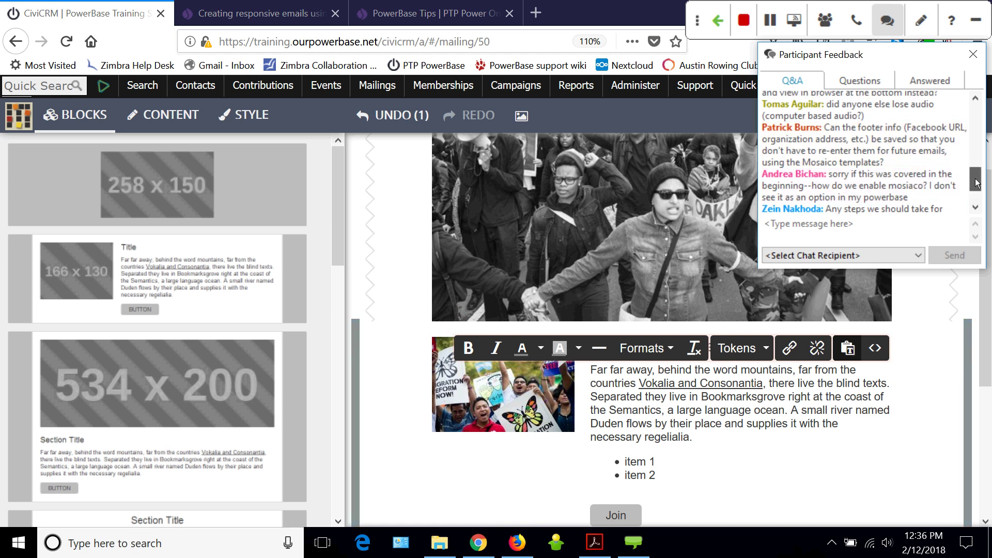
pyautogui.scroll(-1, 857, 148)
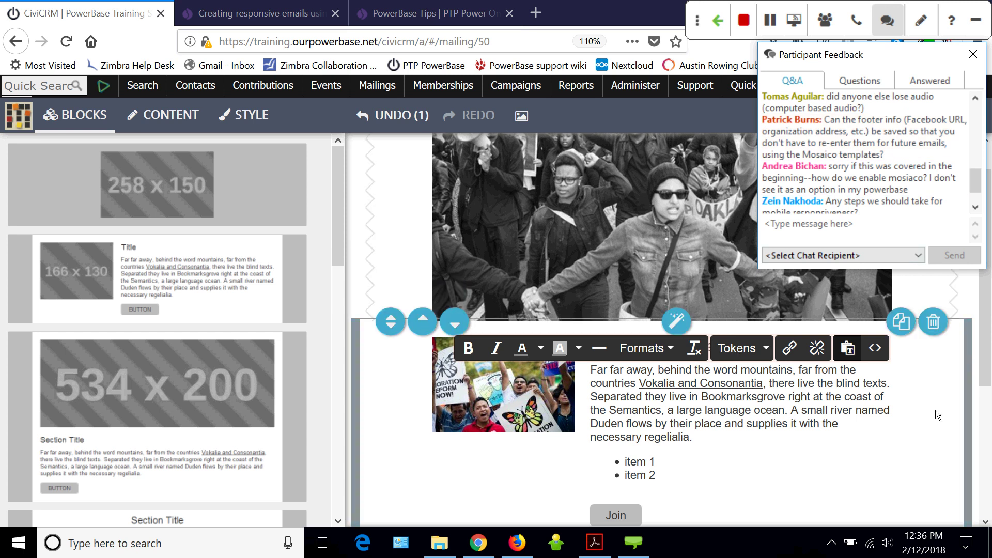
pyautogui.moveTo(336, 225); pyautogui.dragTo(337, 225)
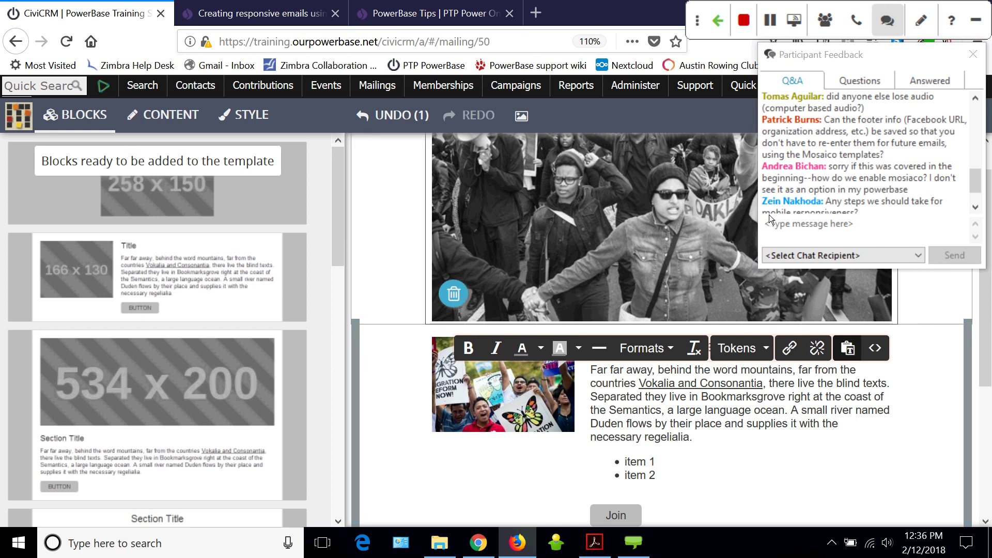
# Return to the attendee question about ideal image size and check the placeholder image dimensions in the available content blocks
pyautogui.click(832, 205)
pyautogui.click(975, 184)
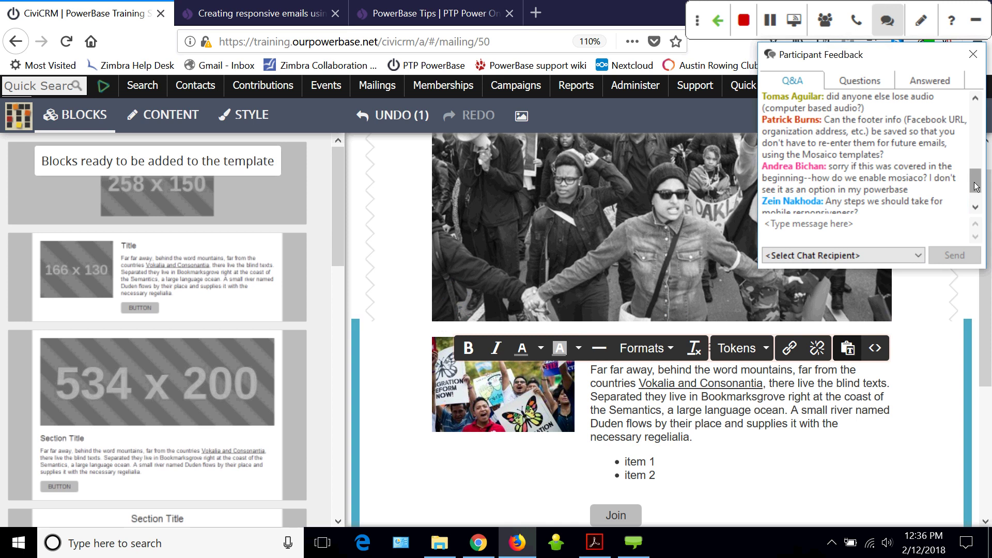
pyautogui.moveTo(975, 184); pyautogui.dragTo(983, 148)
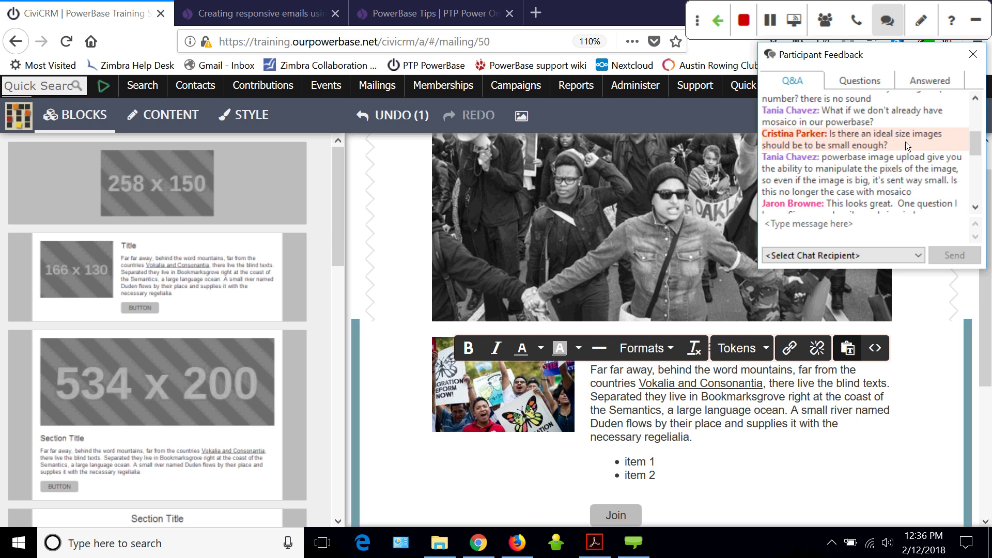
pyautogui.moveTo(148, 203)
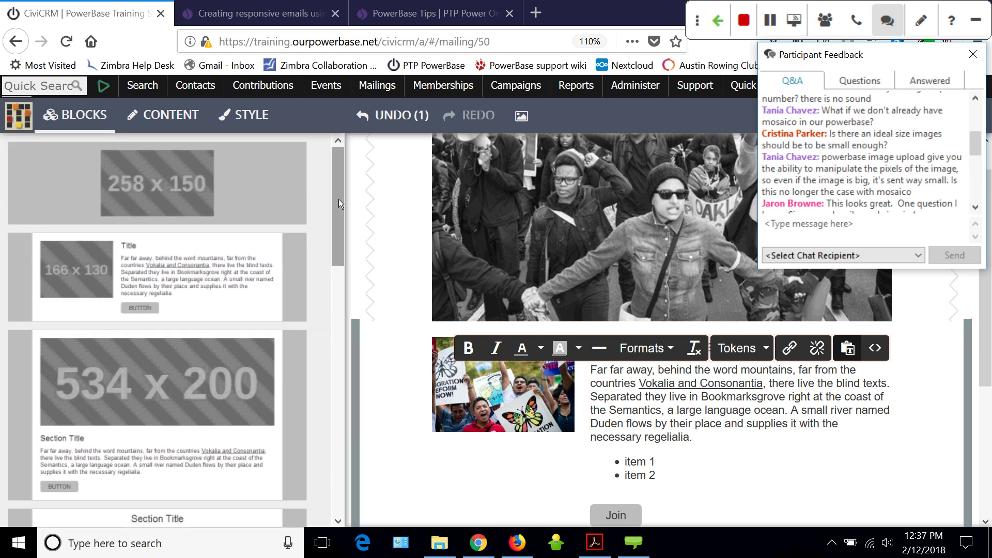
pyautogui.click(343, 229)
pyautogui.scroll(-4, 343, 228)
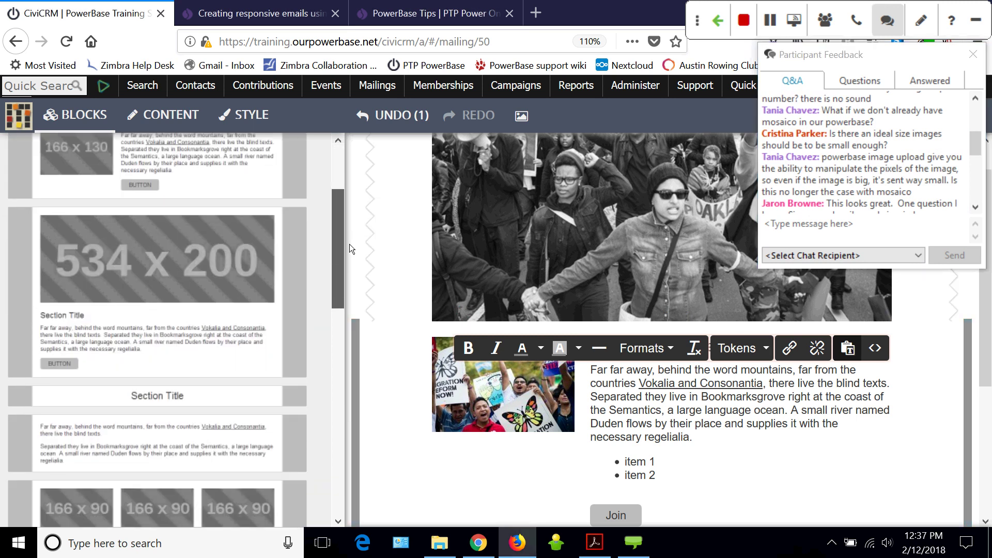
pyautogui.moveTo(350, 244)
pyautogui.mouseDown()
pyautogui.moveTo(364, 354)
pyautogui.moveTo(338, 402)
pyautogui.moveTo(343, 424)
pyautogui.moveTo(336, 238)
pyautogui.mouseUp()
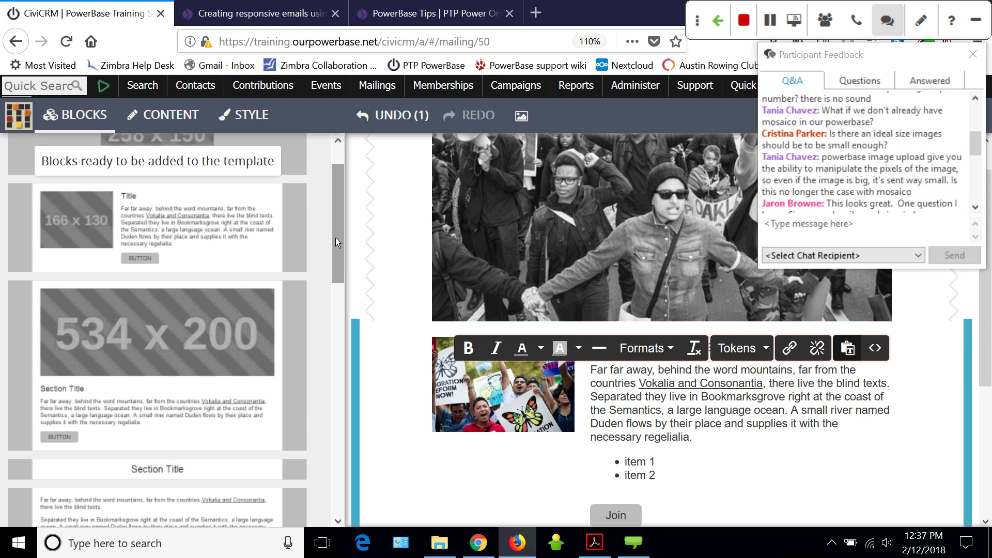
pyautogui.moveTo(336, 237); pyautogui.dragTo(339, 222)
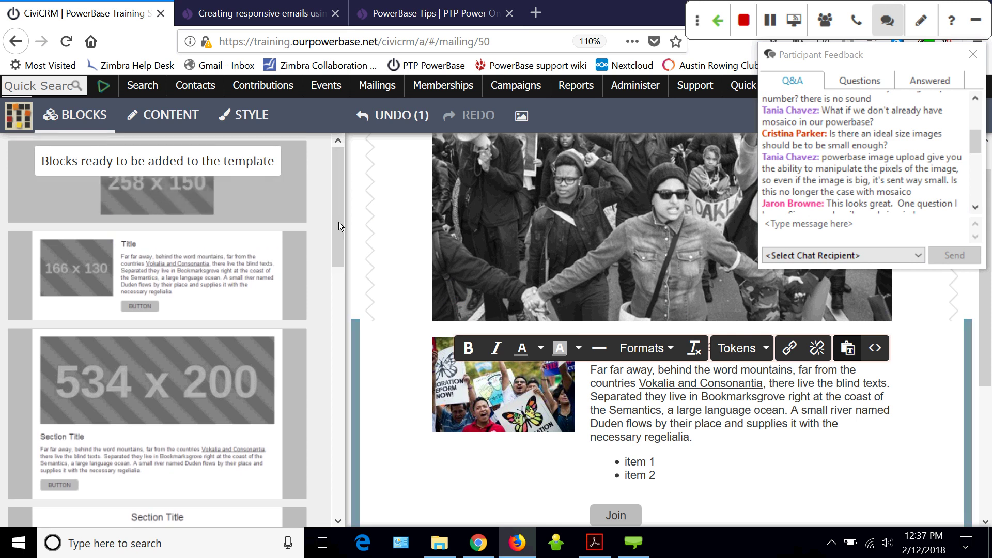
pyautogui.moveTo(961, 390)
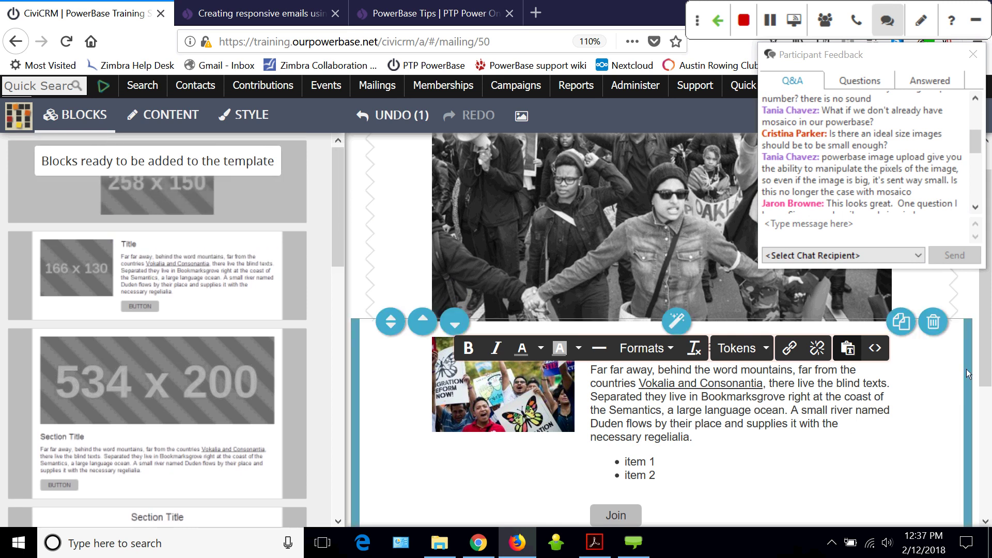
pyautogui.moveTo(986, 358)
pyautogui.mouseDown()
pyautogui.moveTo(991, 414)
pyautogui.moveTo(989, 341)
pyautogui.mouseUp()
# Read the remaining attendee questions down to the one comparing Mosaico with an existing mobile-sized template
pyautogui.moveTo(976, 145); pyautogui.dragTo(990, 189)
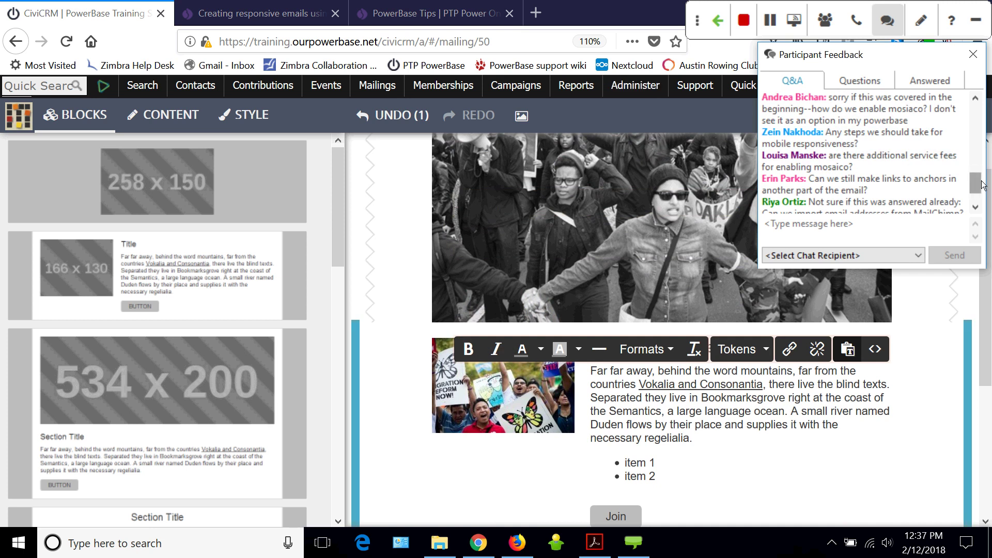
pyautogui.scroll(-3, 939, 203)
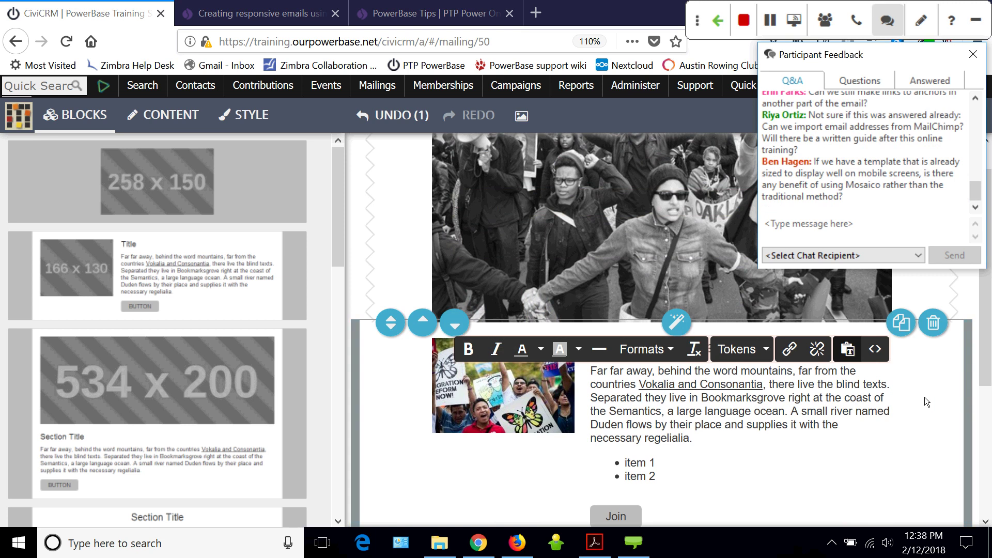
pyautogui.click(987, 350)
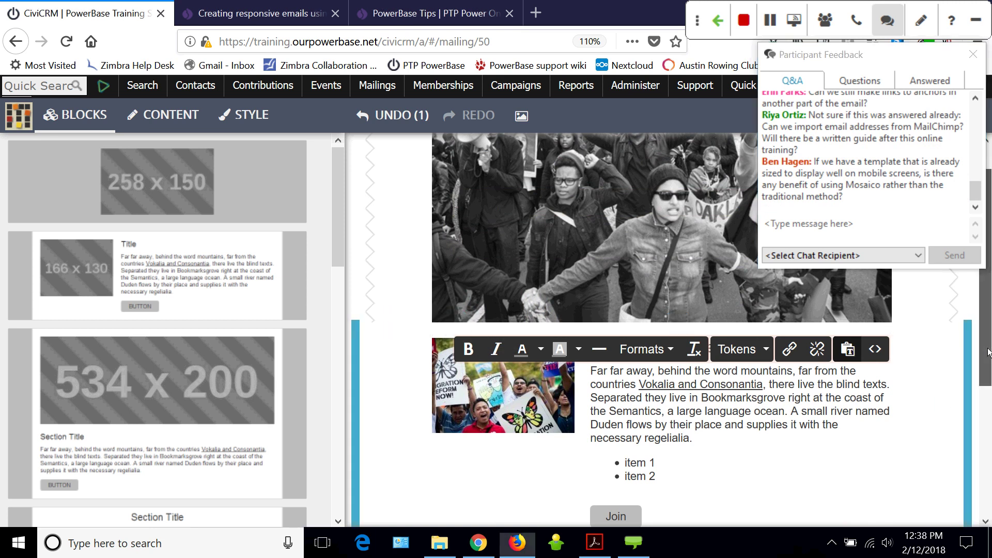
pyautogui.moveTo(988, 353); pyautogui.dragTo(990, 355)
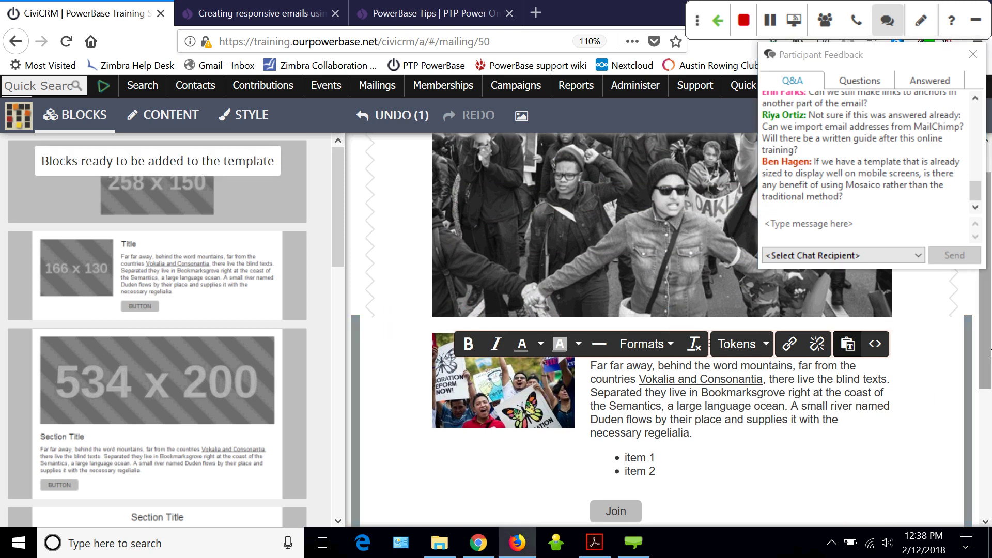
# Open the Message Templates page and look through the list of user-driven message templates
pyautogui.click(376, 87)
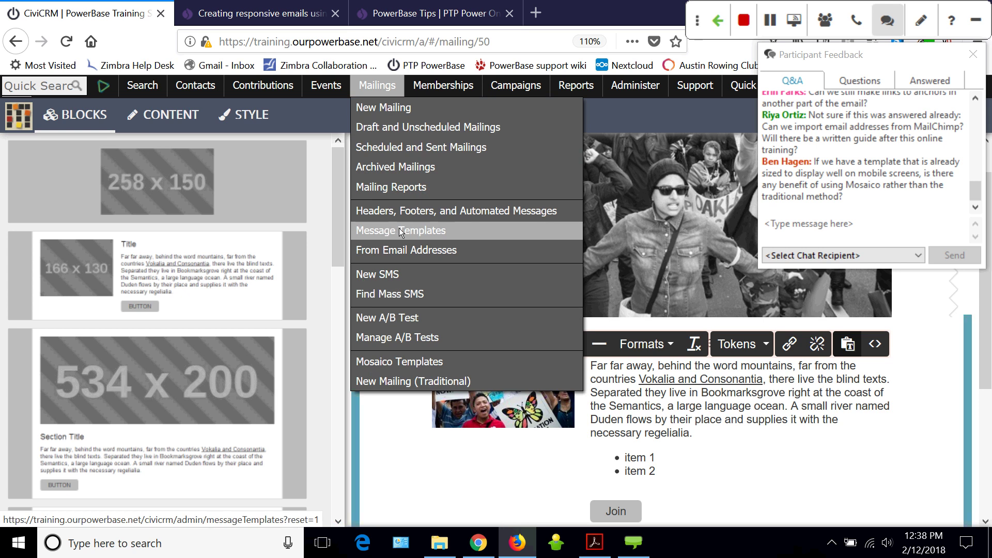
pyautogui.click(399, 228)
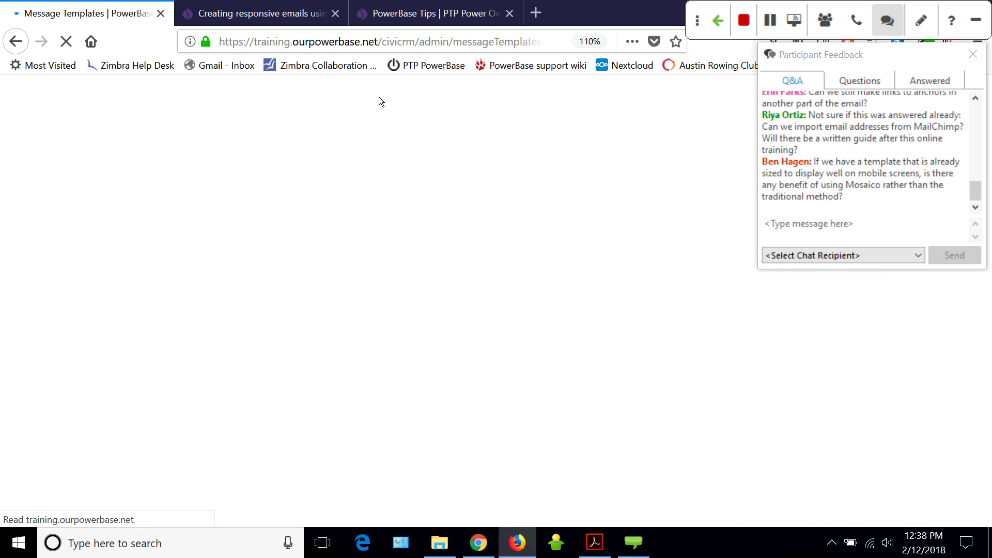
pyautogui.scroll(-1, 409, 392)
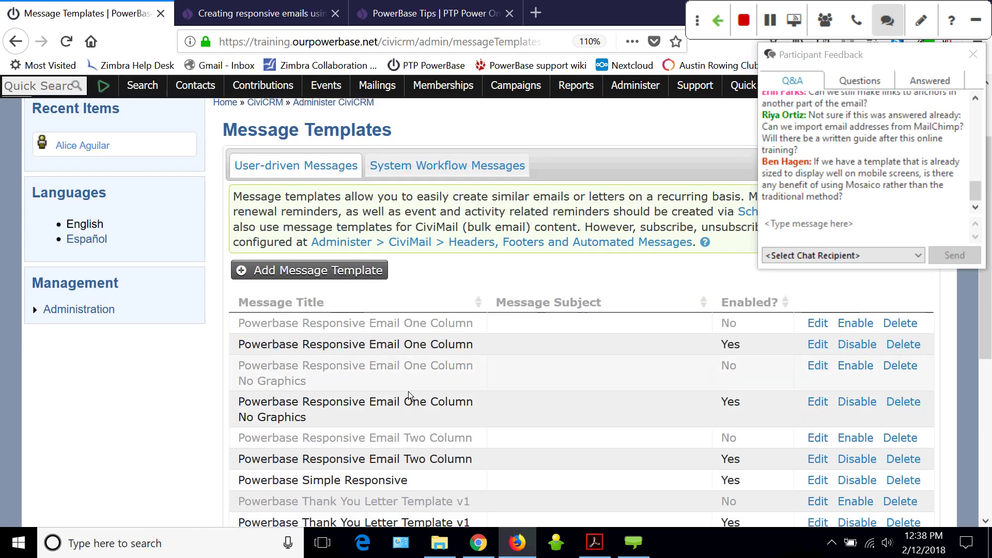
pyautogui.scroll(-5, 401, 399)
pyautogui.scroll(1, 380, 294)
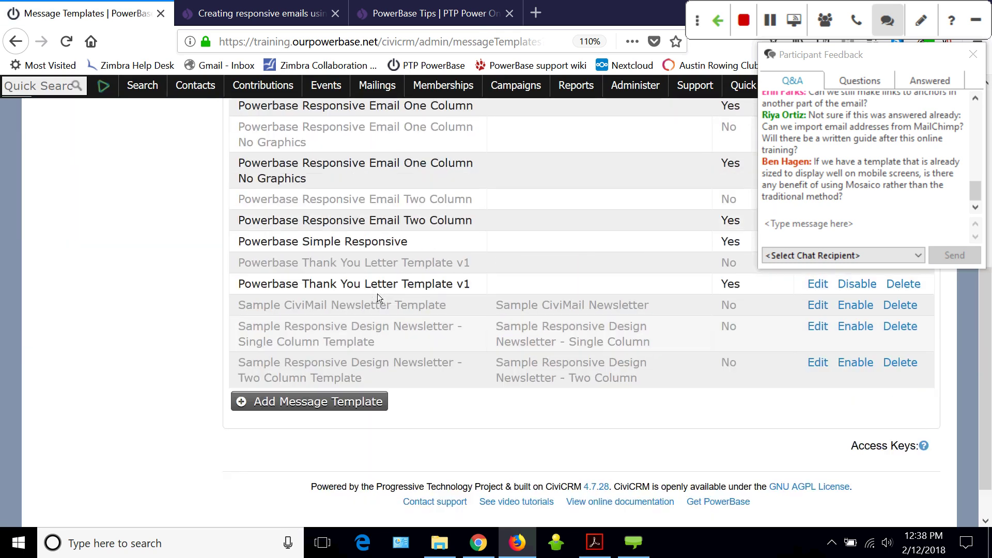
pyautogui.scroll(1, 377, 293)
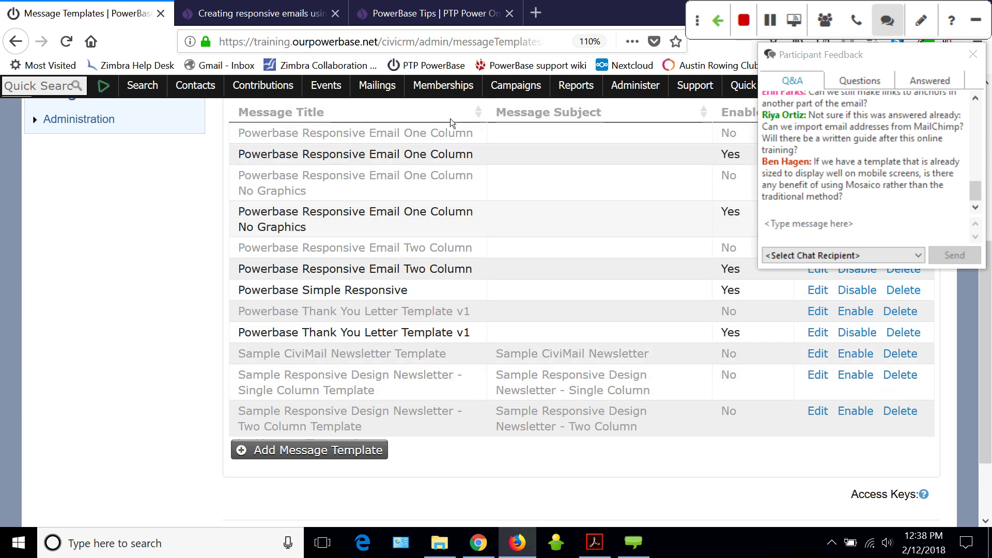
# Show the available mailing options and check the conference audio controls while following the attendee questions
pyautogui.click(368, 83)
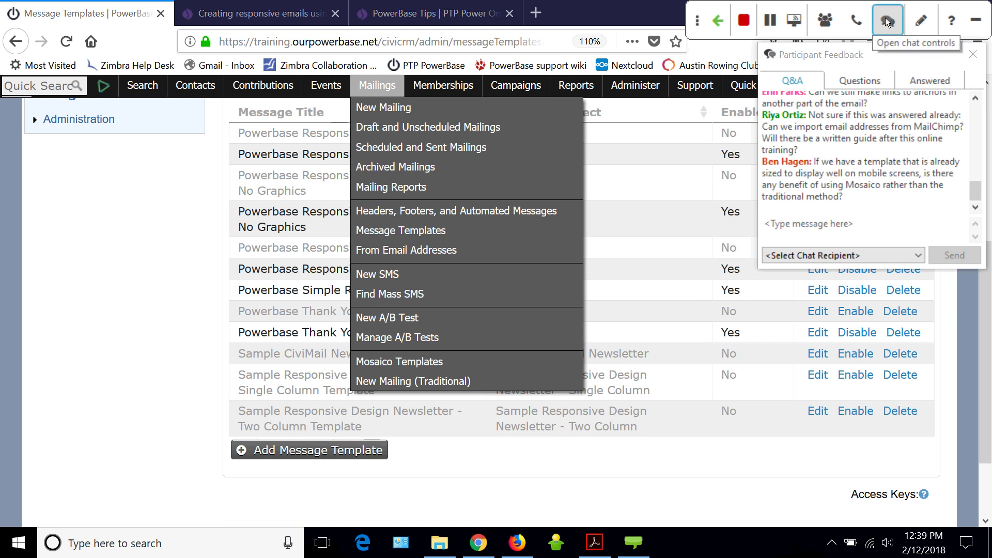
pyautogui.click(858, 26)
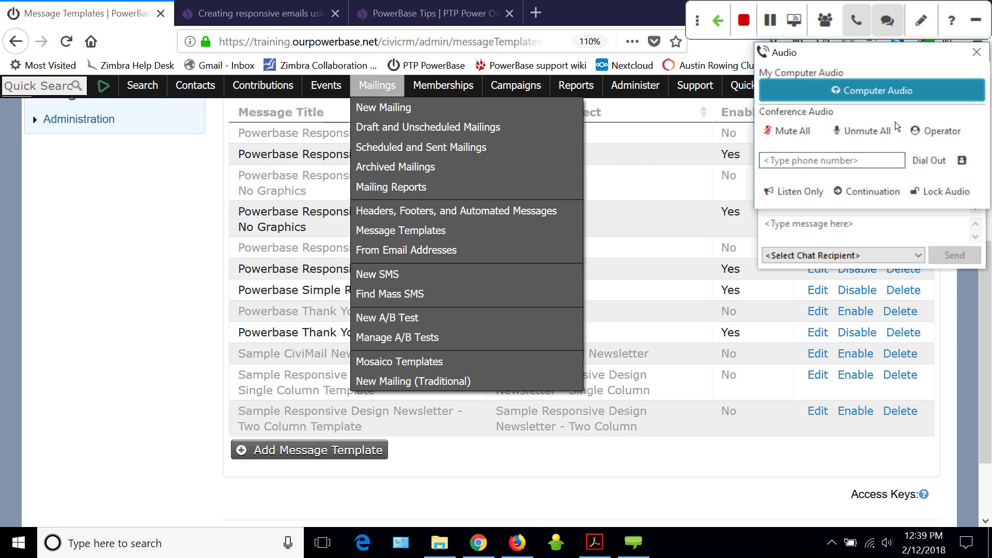
pyautogui.click(976, 53)
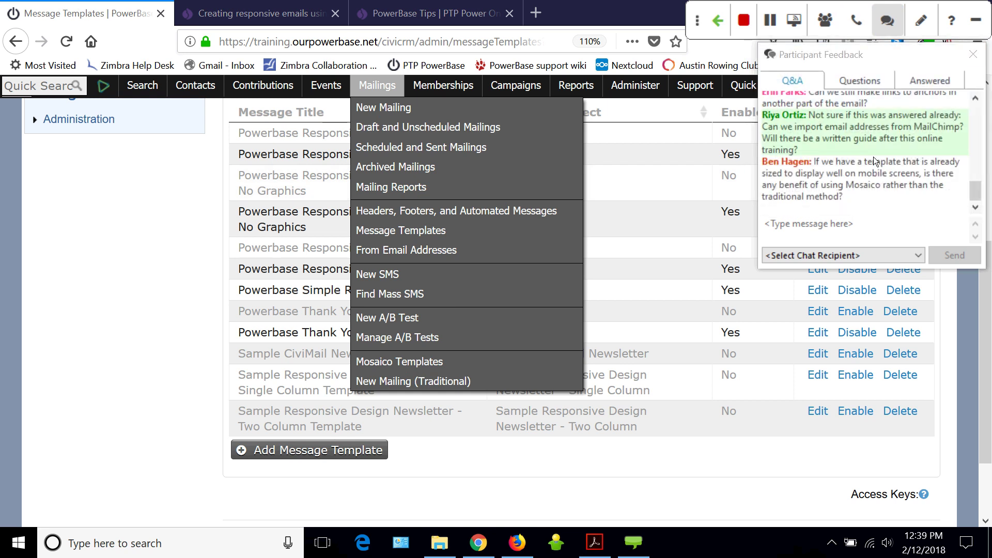
pyautogui.click(855, 179)
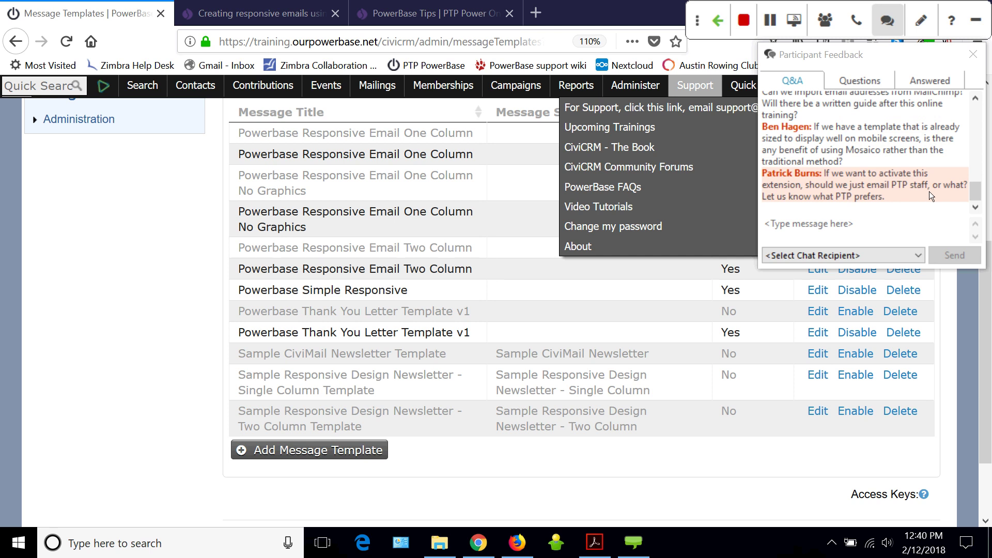
pyautogui.click(857, 29)
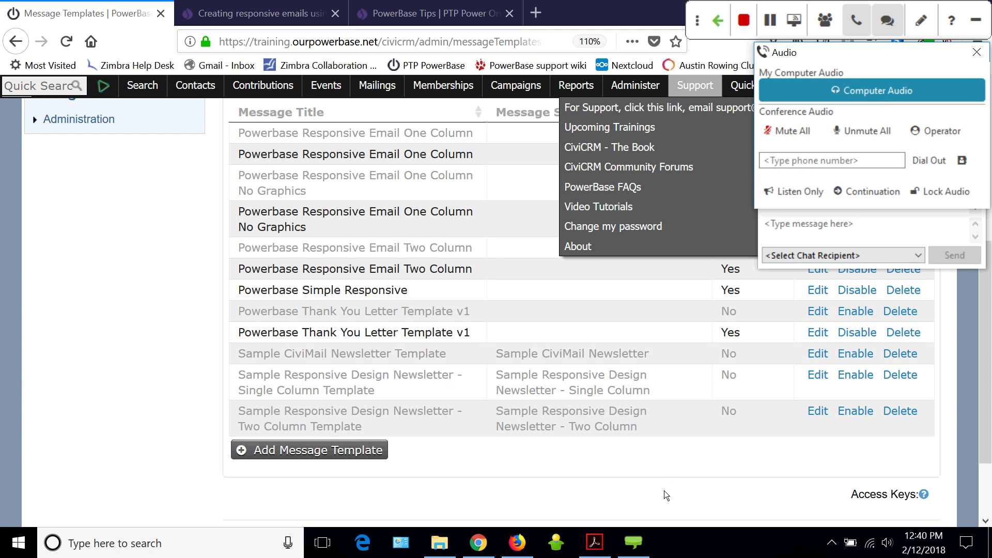
pyautogui.click(976, 53)
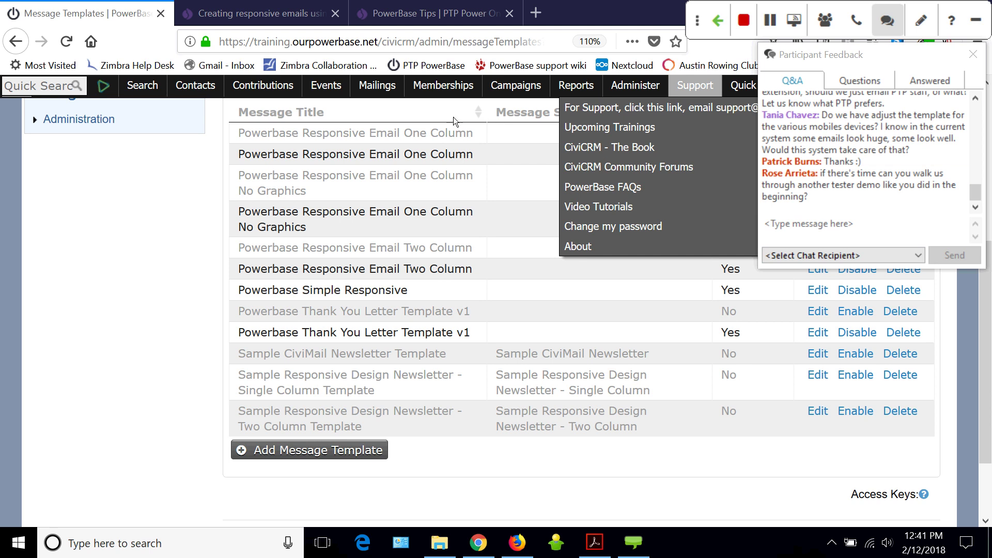
# Return to the start of the Message Templates page and review the mailing options for creating another demo mailing
pyautogui.moveTo(376, 89)
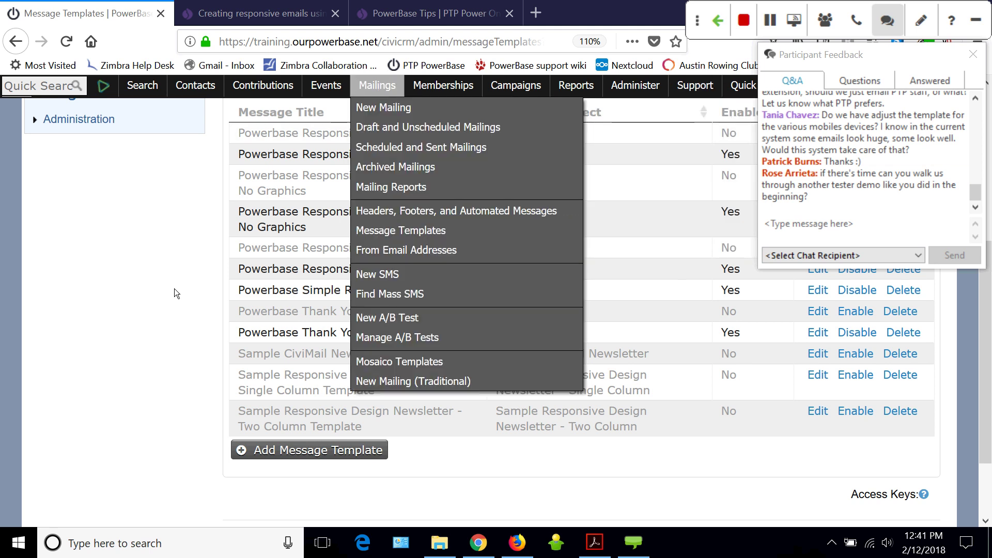
pyautogui.scroll(3, 175, 288)
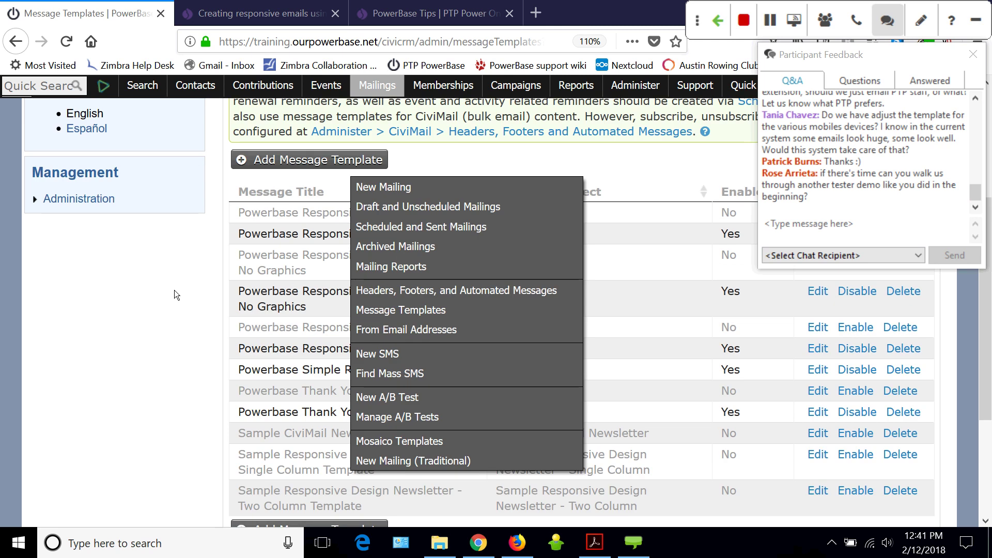
pyautogui.scroll(5, 175, 290)
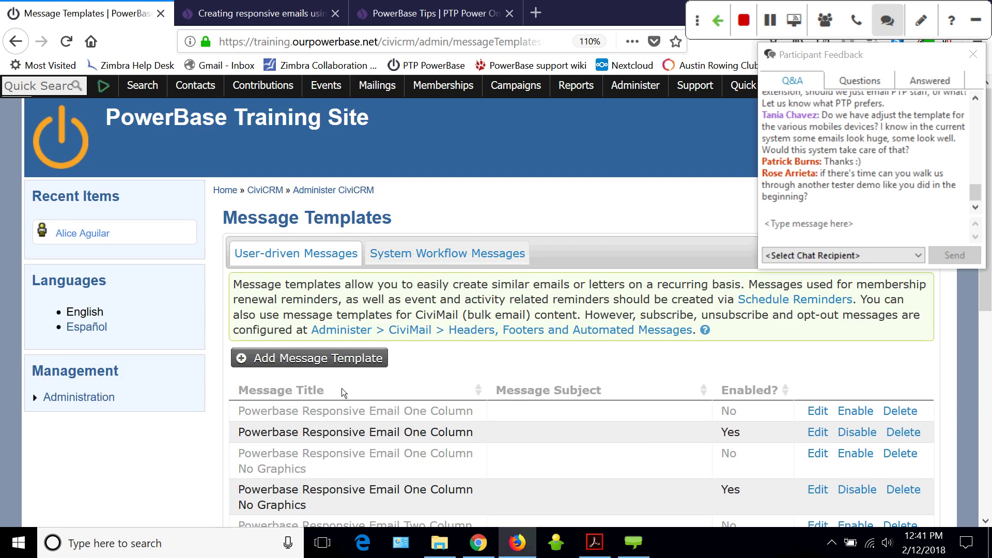
pyautogui.click(371, 87)
pyautogui.click(284, 14)
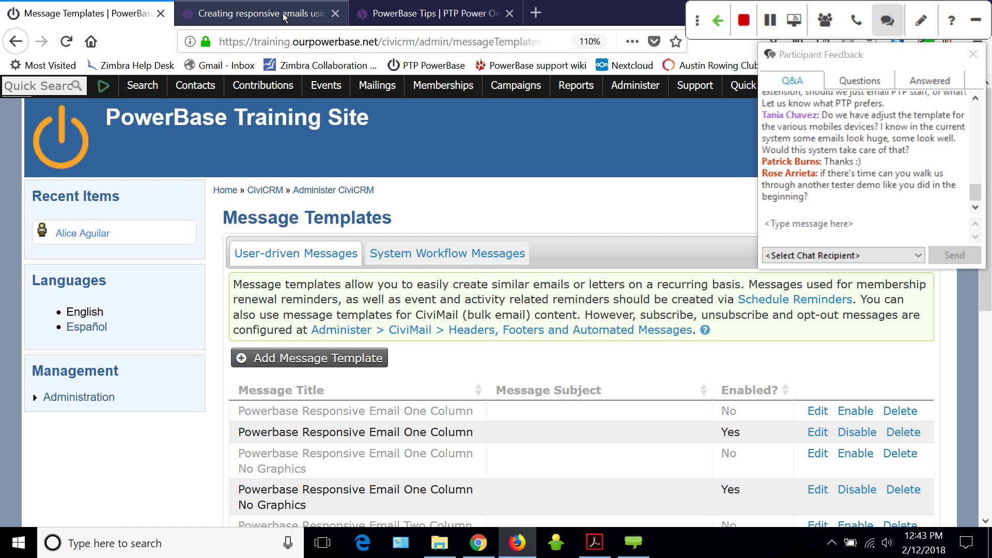
pyautogui.click(83, 17)
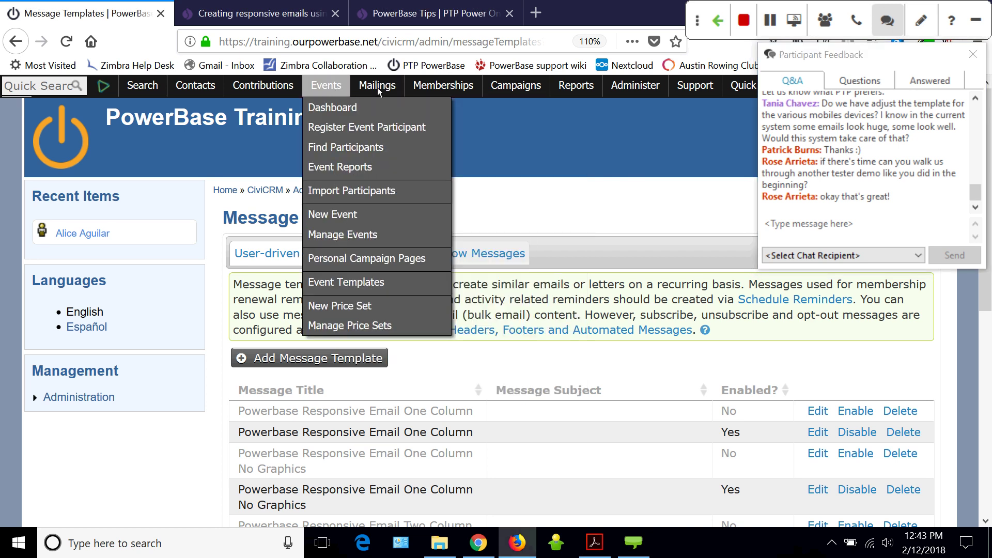
pyautogui.moveTo(374, 88)
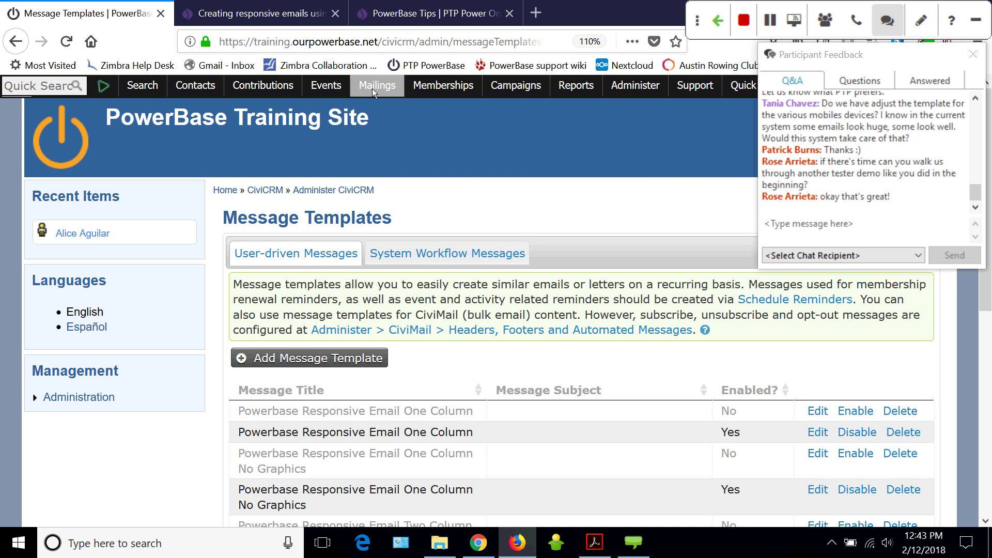
pyautogui.click(372, 88)
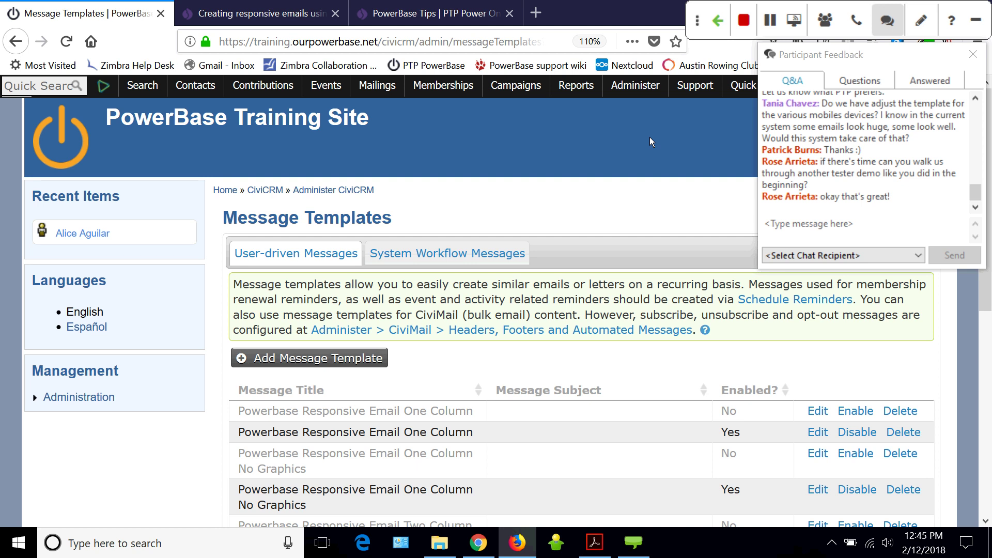
# Reread the latest attendee questions, from the Mosaico versus traditional method comparison to the request for another demo
pyautogui.scroll(2, 893, 185)
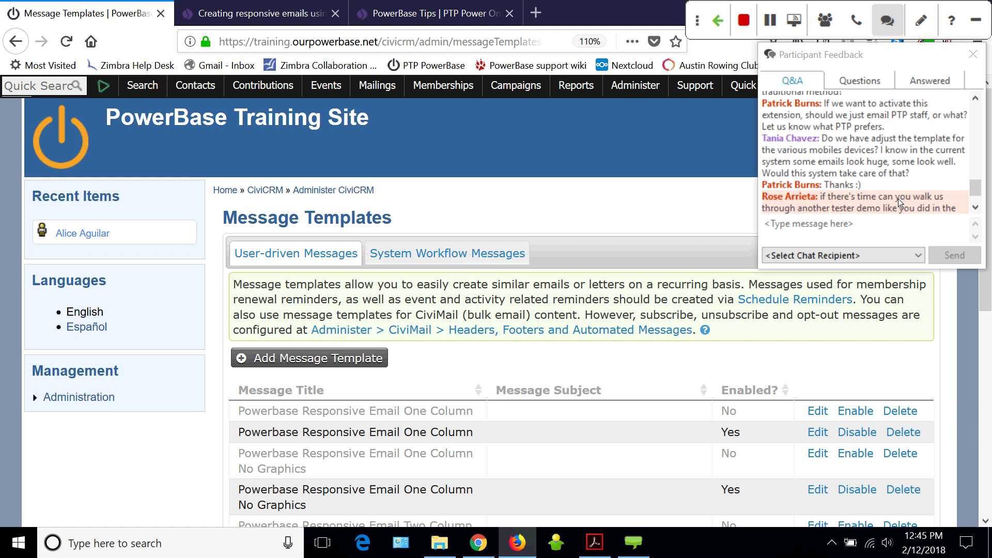
pyautogui.scroll(-1, 882, 197)
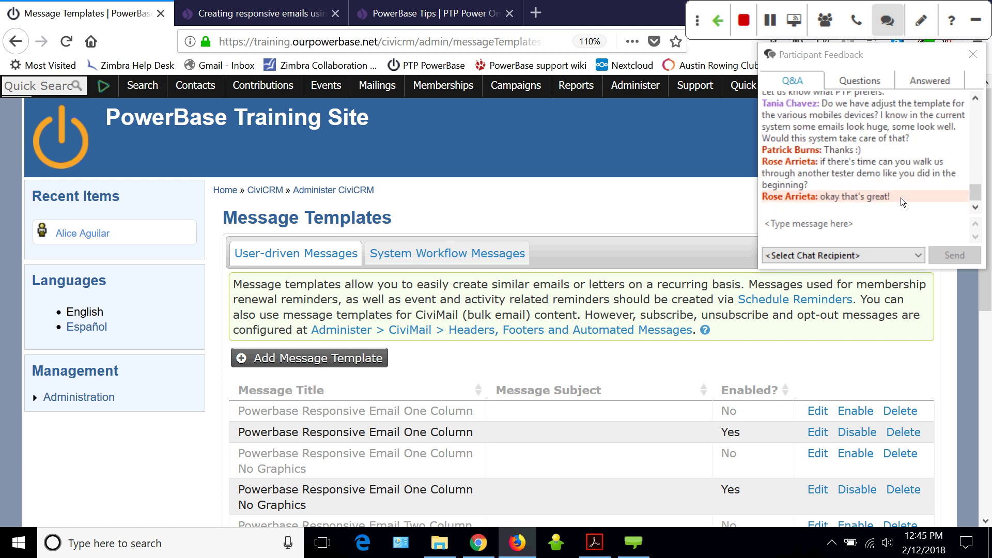
pyautogui.scroll(3, 897, 192)
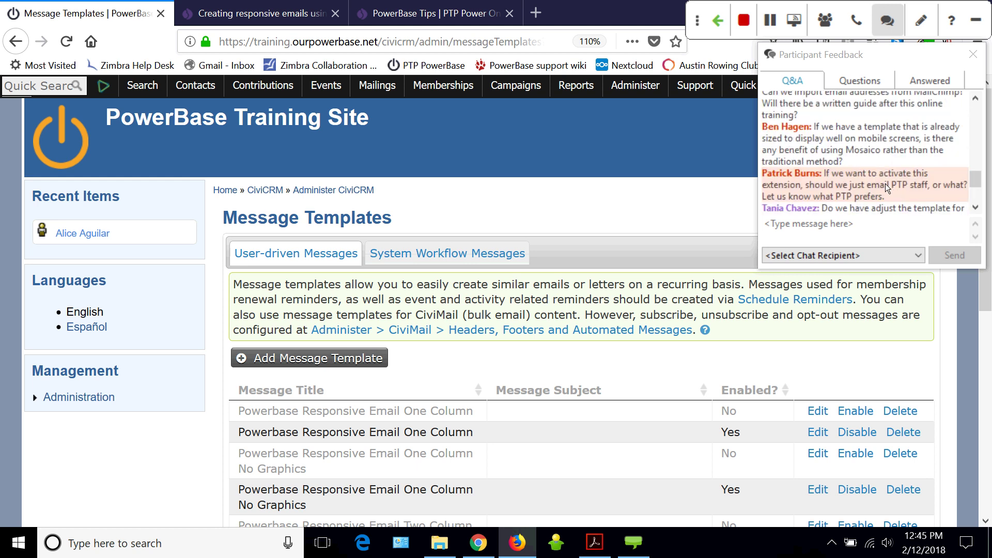
pyautogui.scroll(1, 886, 184)
pyautogui.scroll(-3, 885, 184)
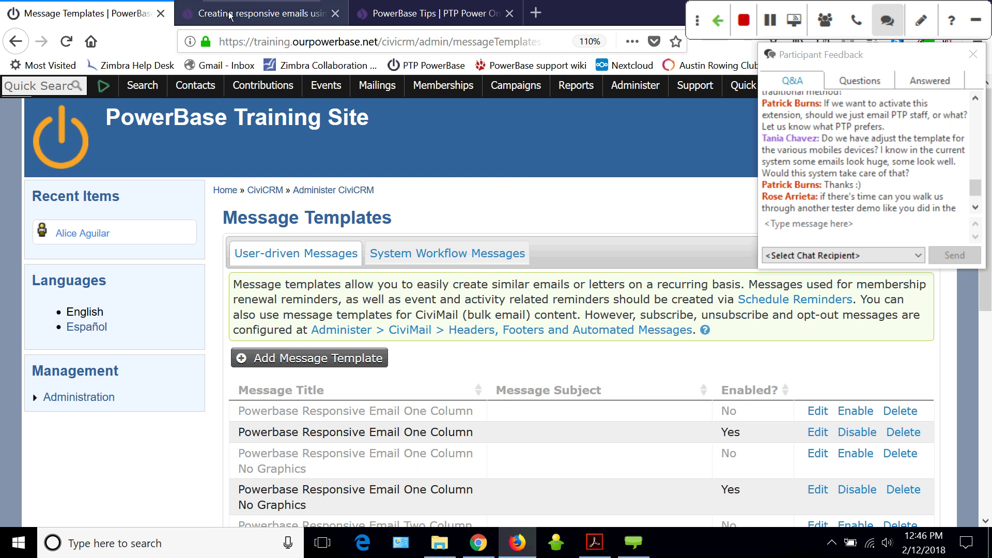
# Revisit the Mosaico guide and the PowerBase Tips page, and close the participant feedback window back on Message Templates
pyautogui.click(287, 15)
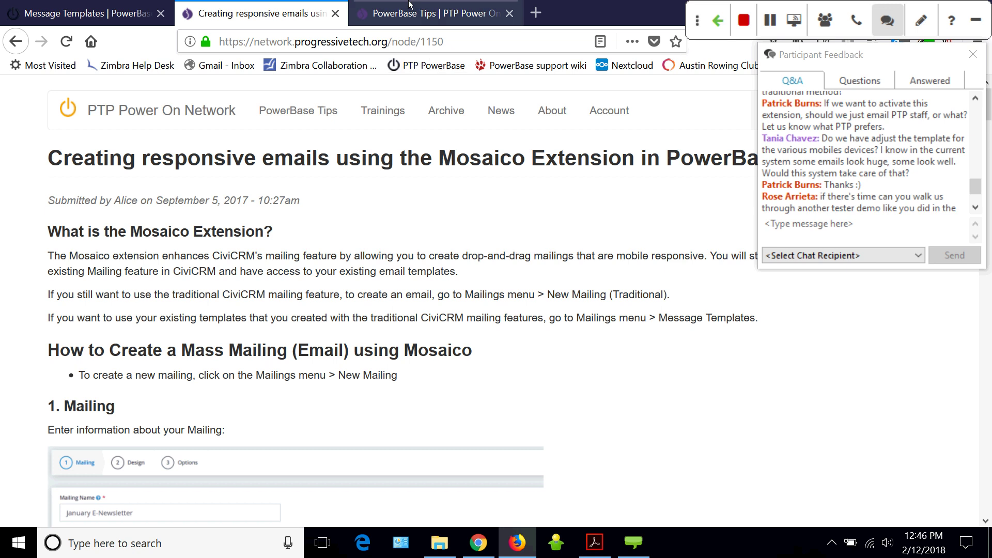
pyautogui.click(410, 16)
pyautogui.hotkey('ctrl', 'Tab')
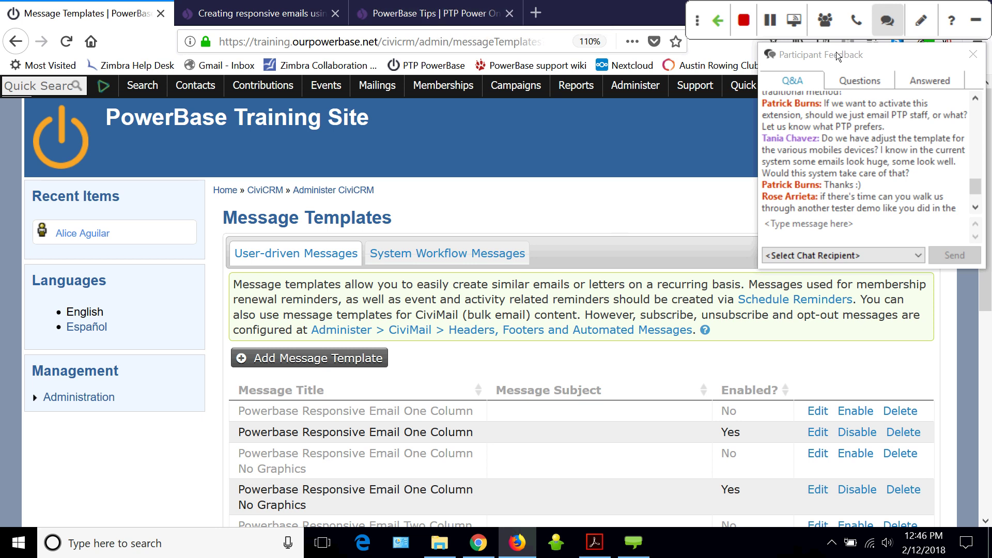
pyautogui.click(973, 53)
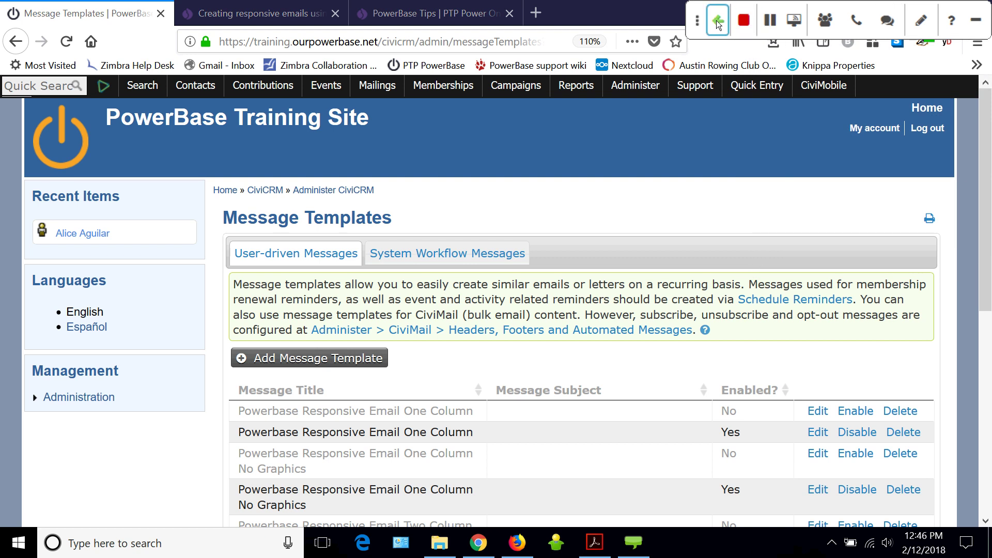